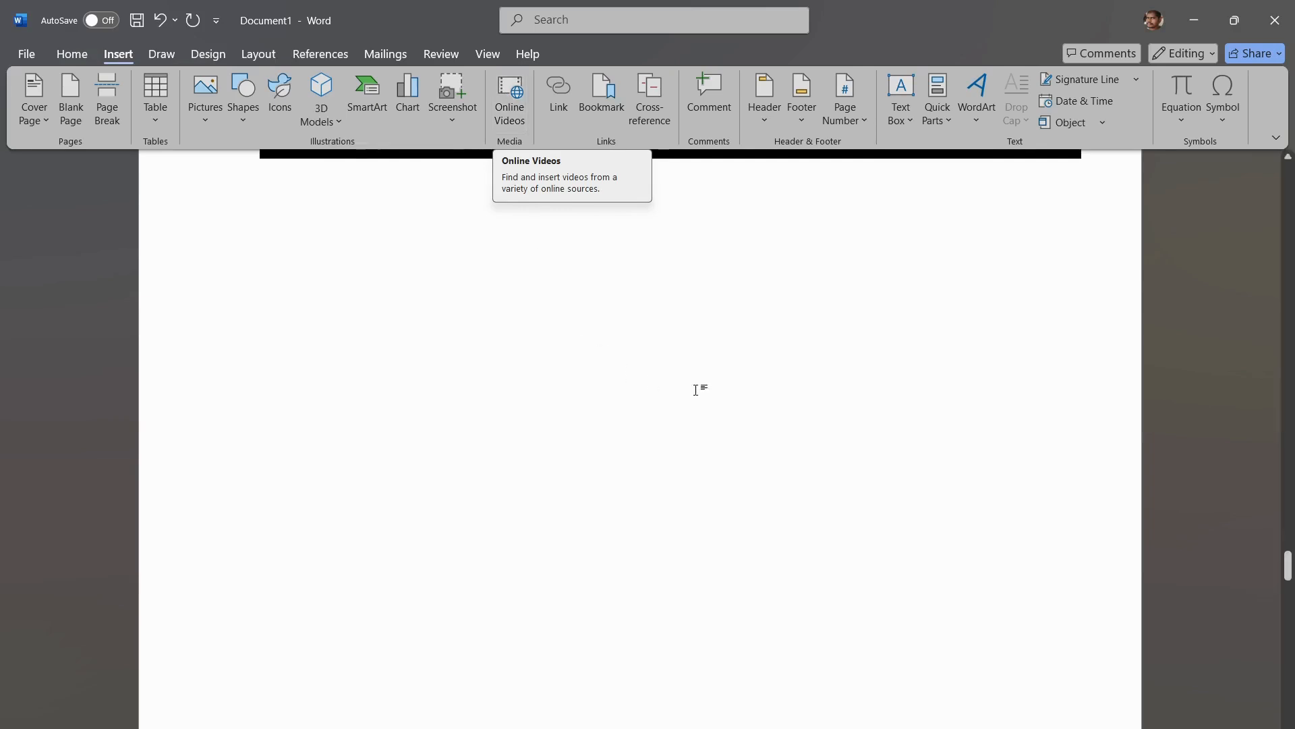
click(505, 97)
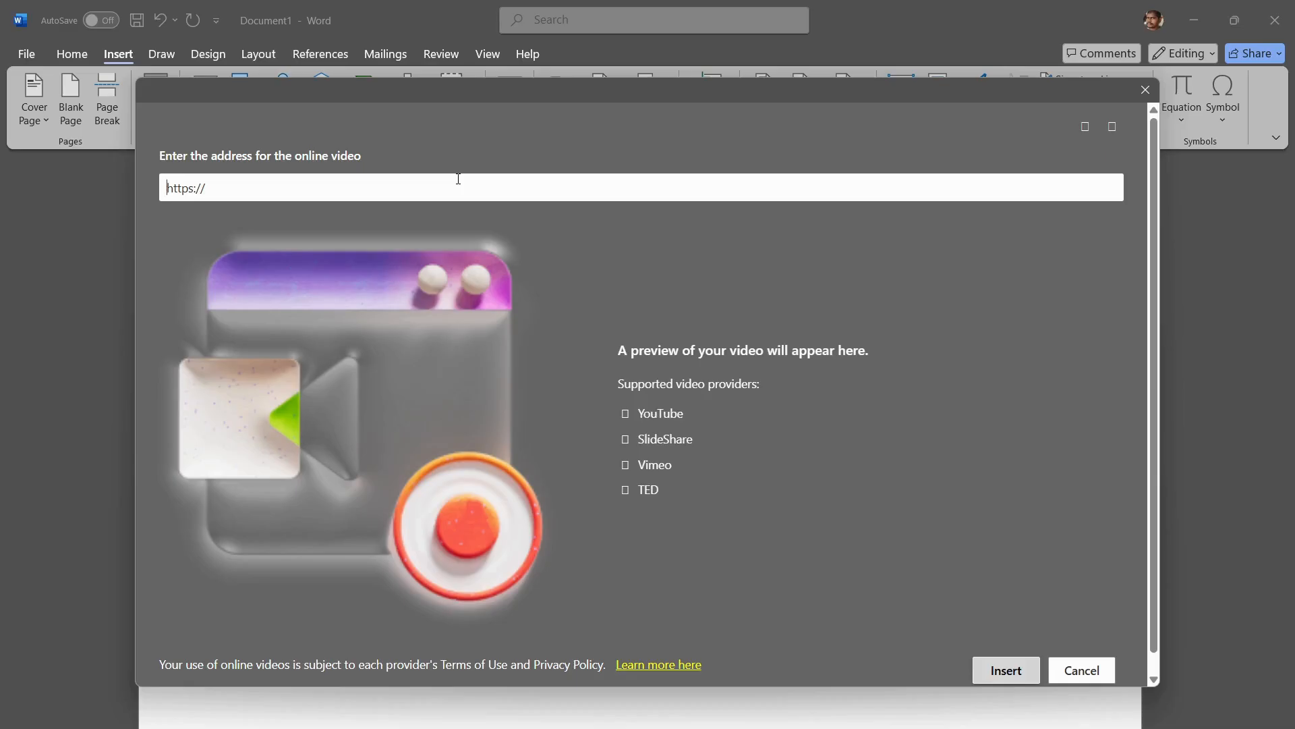
text(htt)
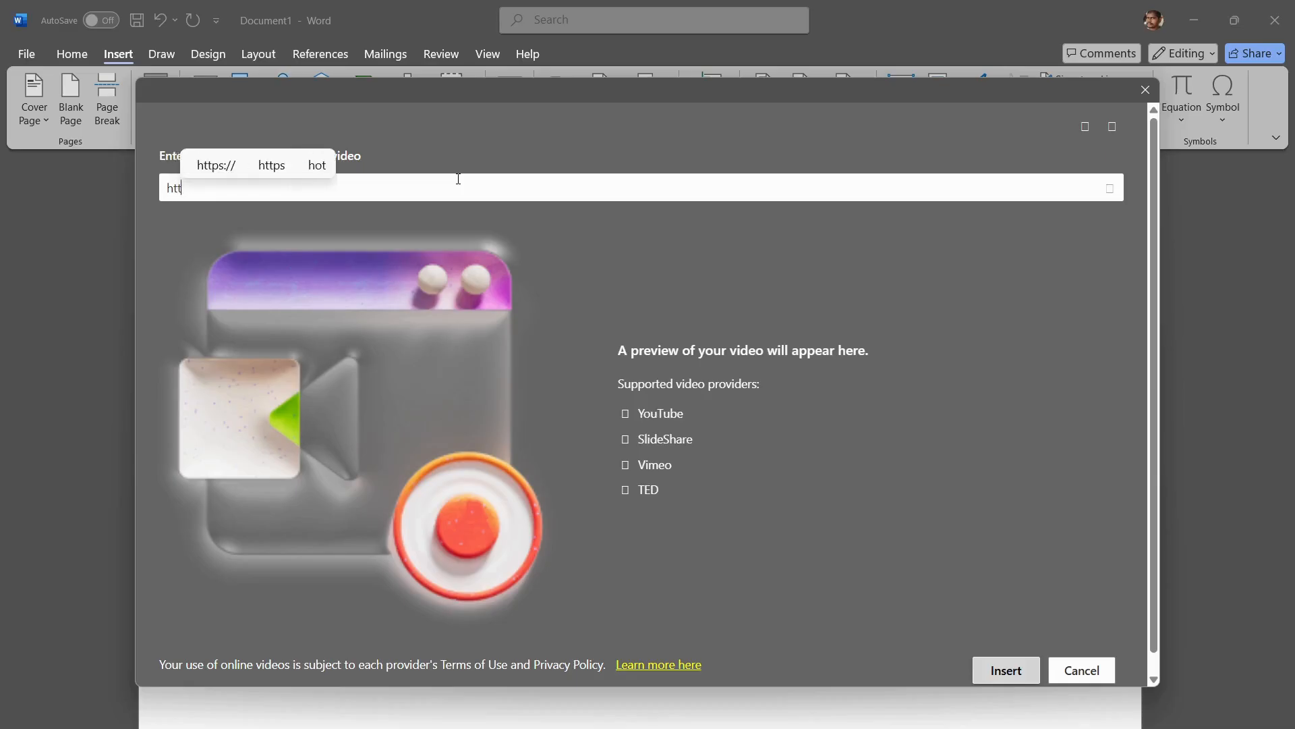
text(ps:/)
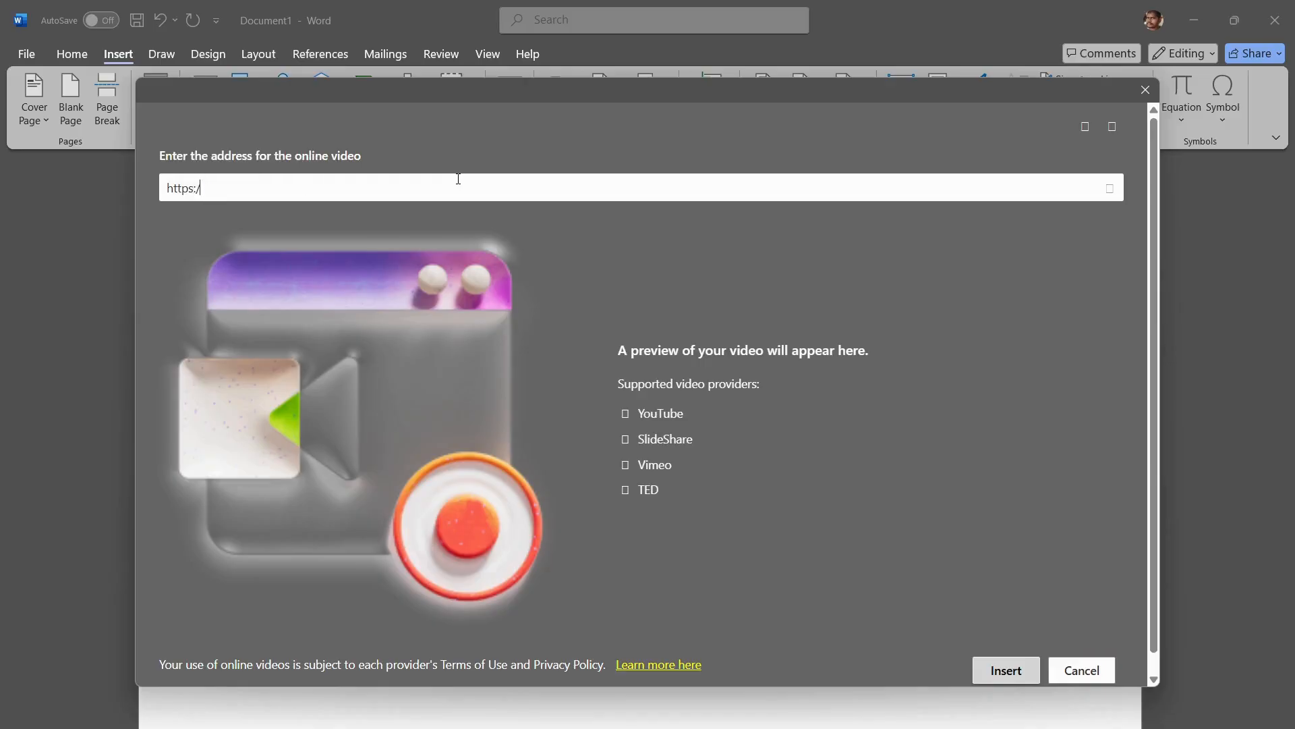
text(/www.youtube)
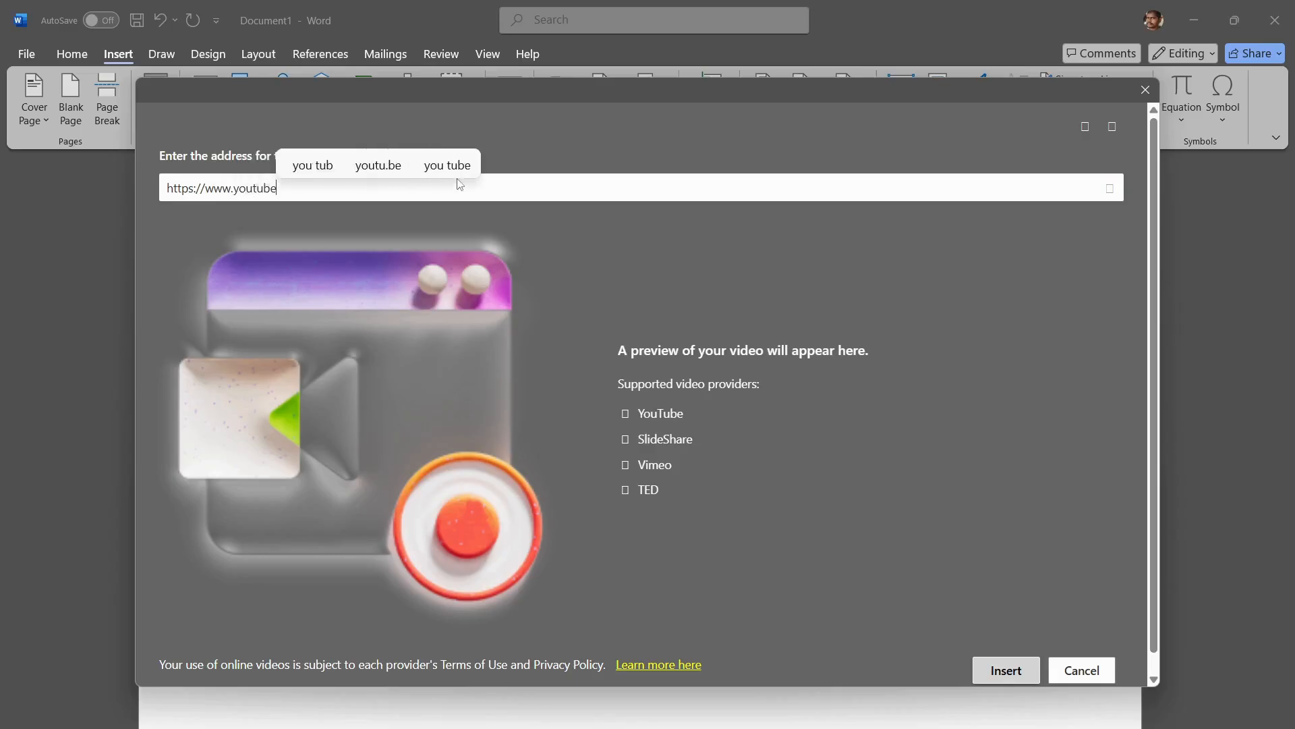
text(.com)
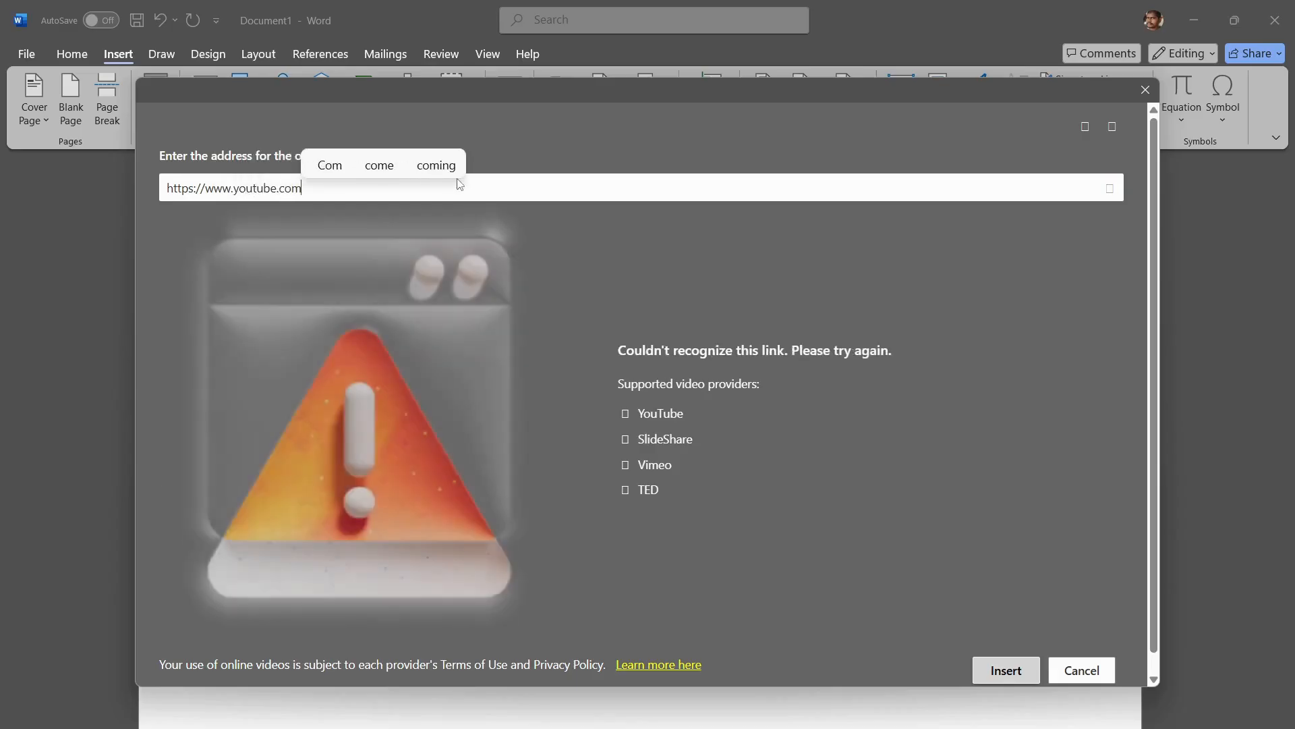
text(/)
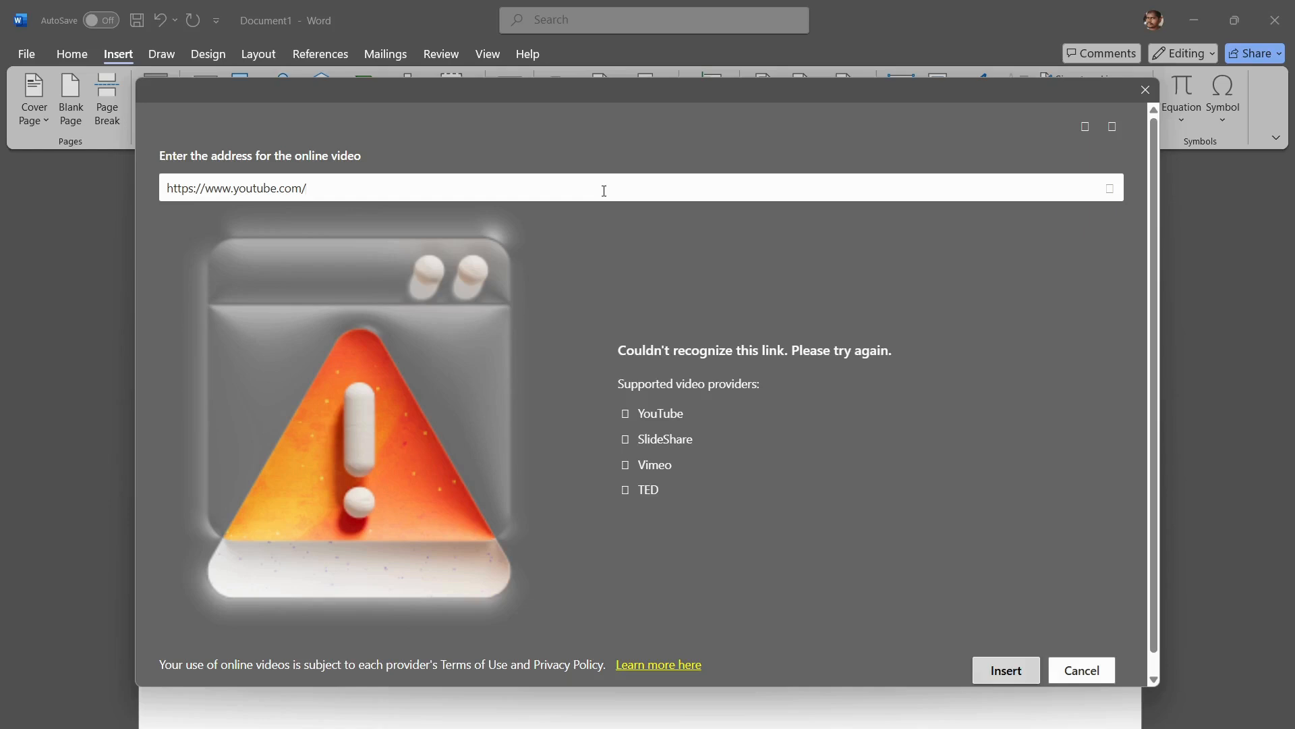
click(1008, 677)
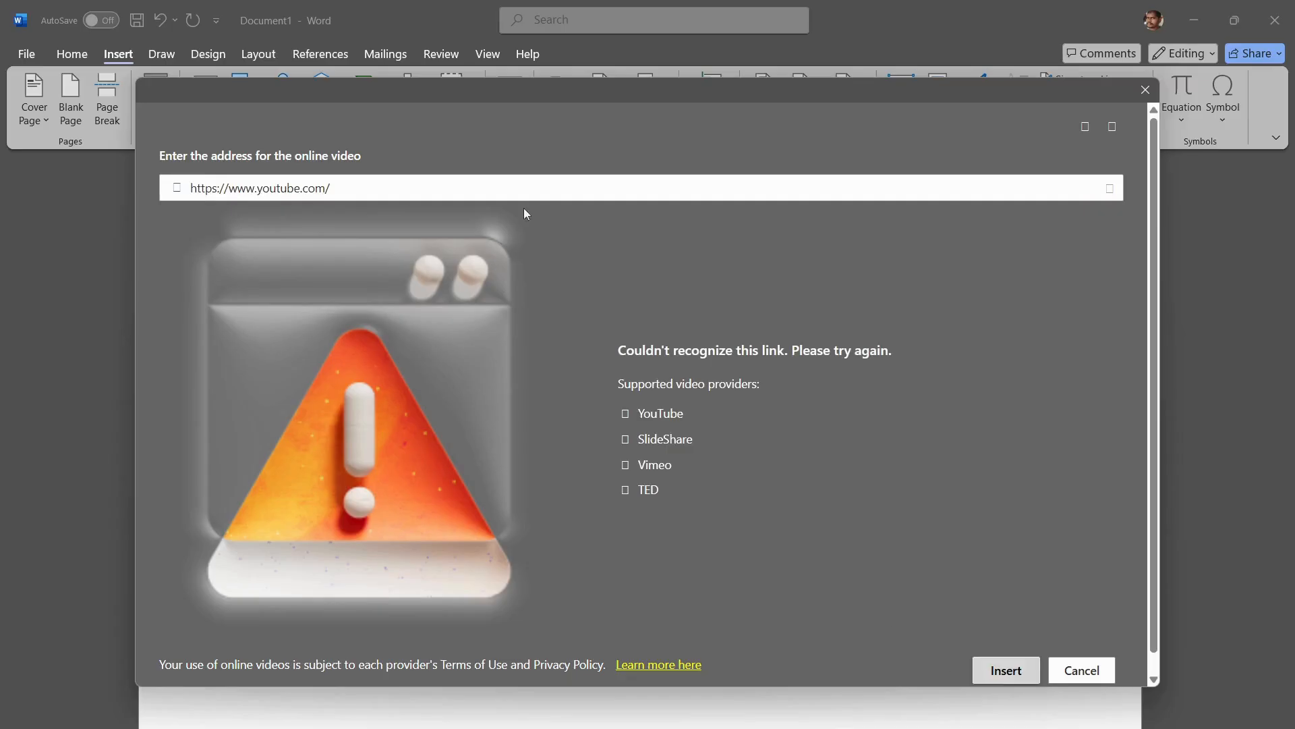
click(596, 191)
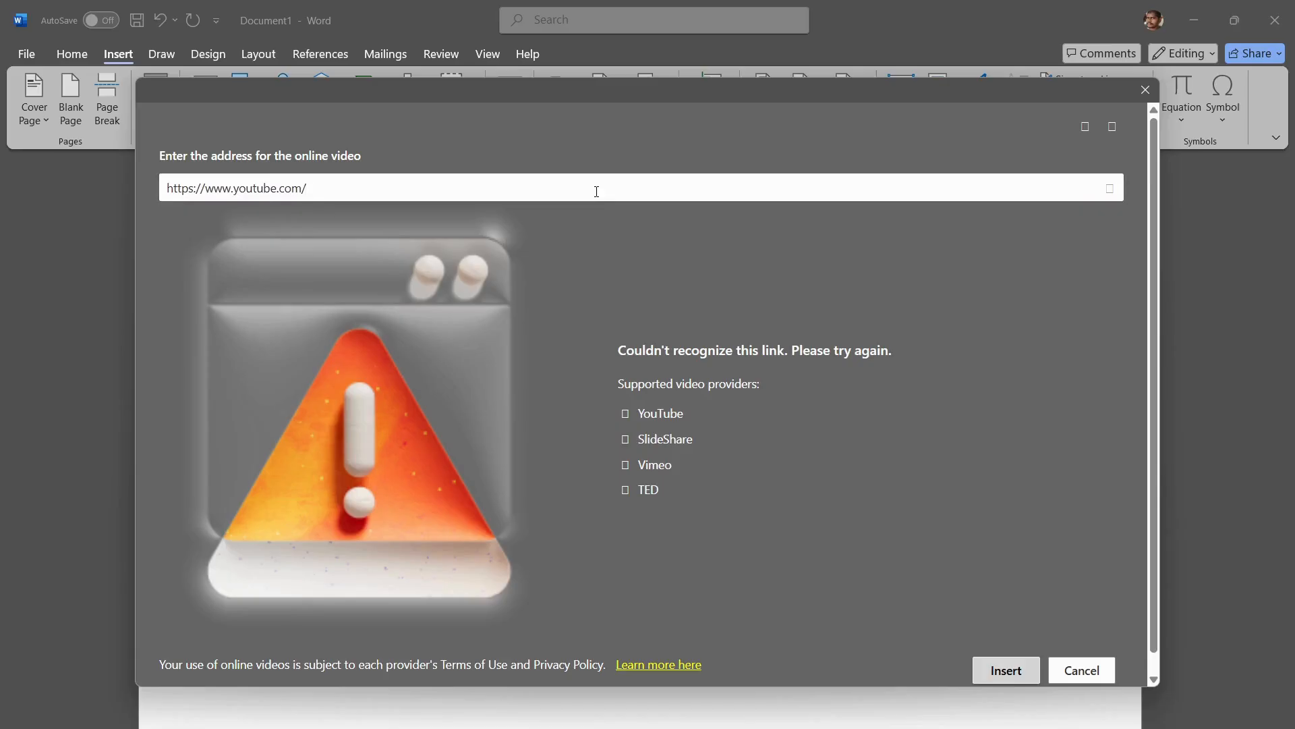
key(ctrl+a)
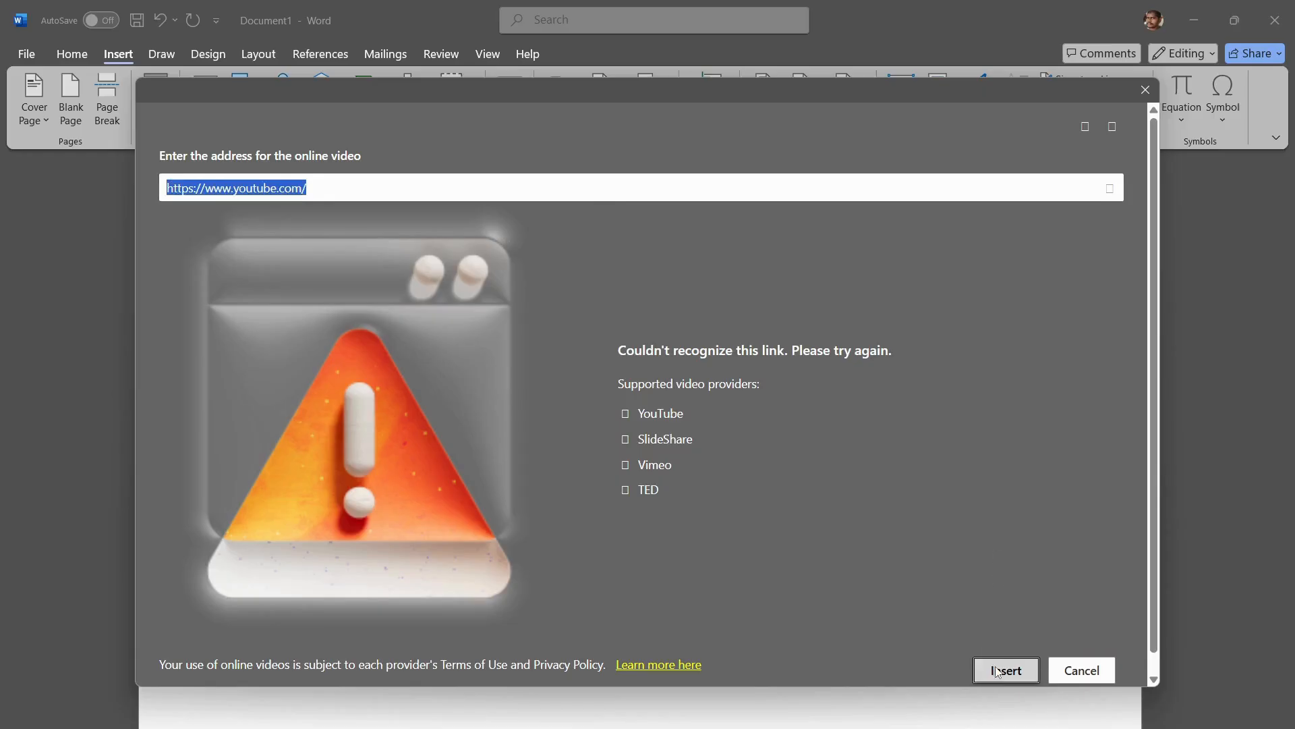
click(1145, 91)
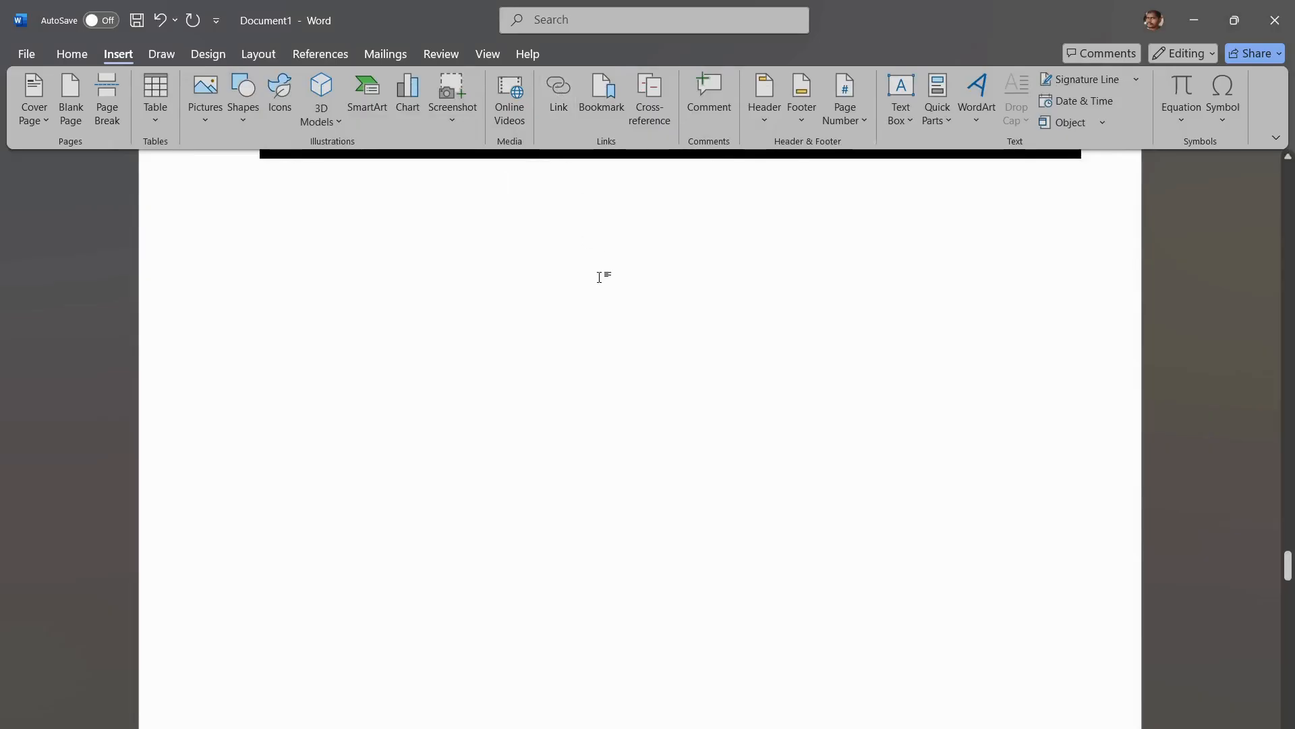
Step: Add a page break after the framed flower picture and write "Technology" on the new page
scroll(603, 283, up, 3)
scroll(603, 283, down, 2)
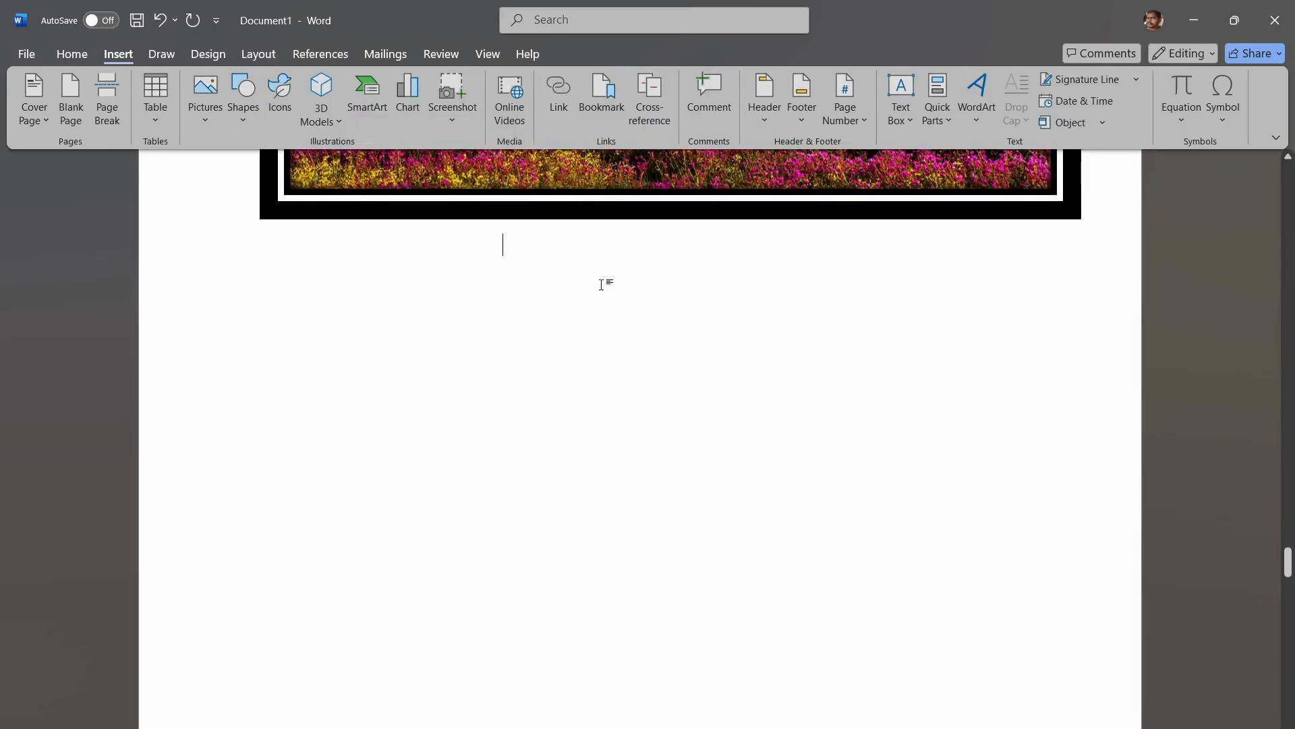
key(ctrl+Return)
text(Tech)
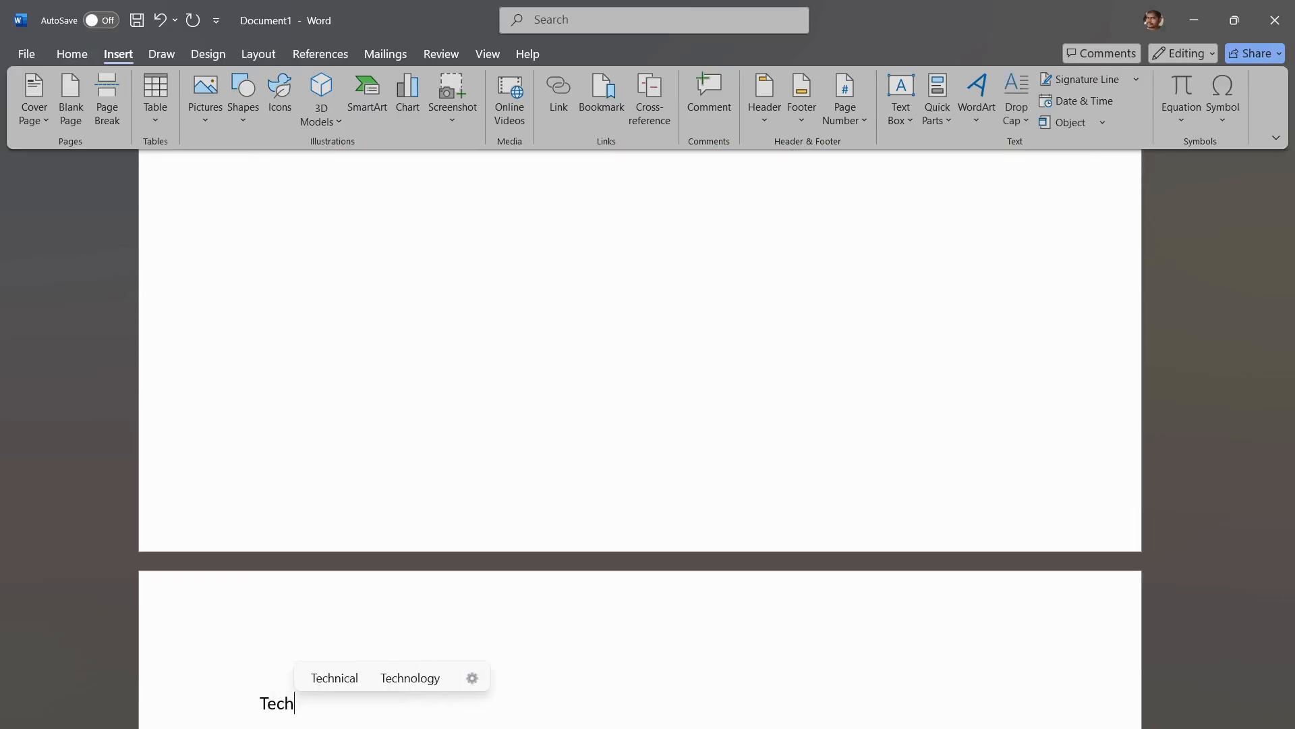
text(nology)
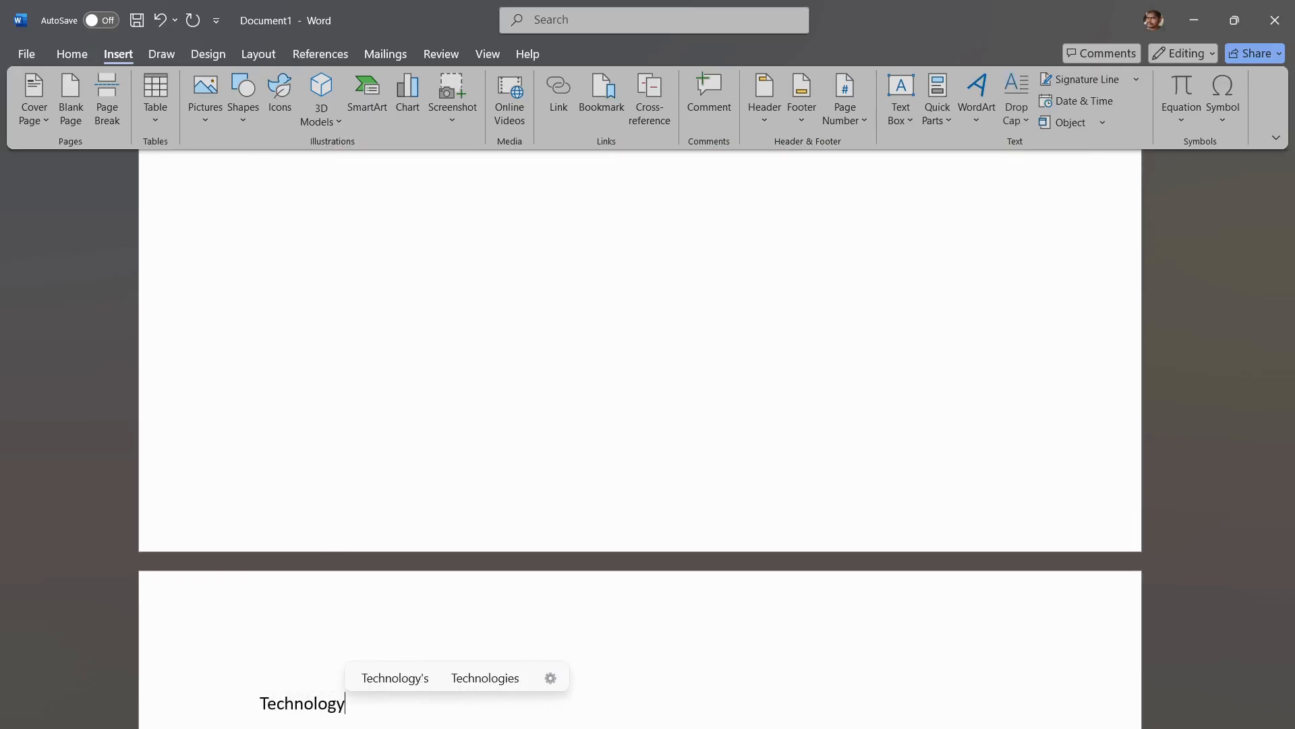
Step: Select the word "Technology" and view its Insert Hyperlink options without adding a link
double_click(301, 705)
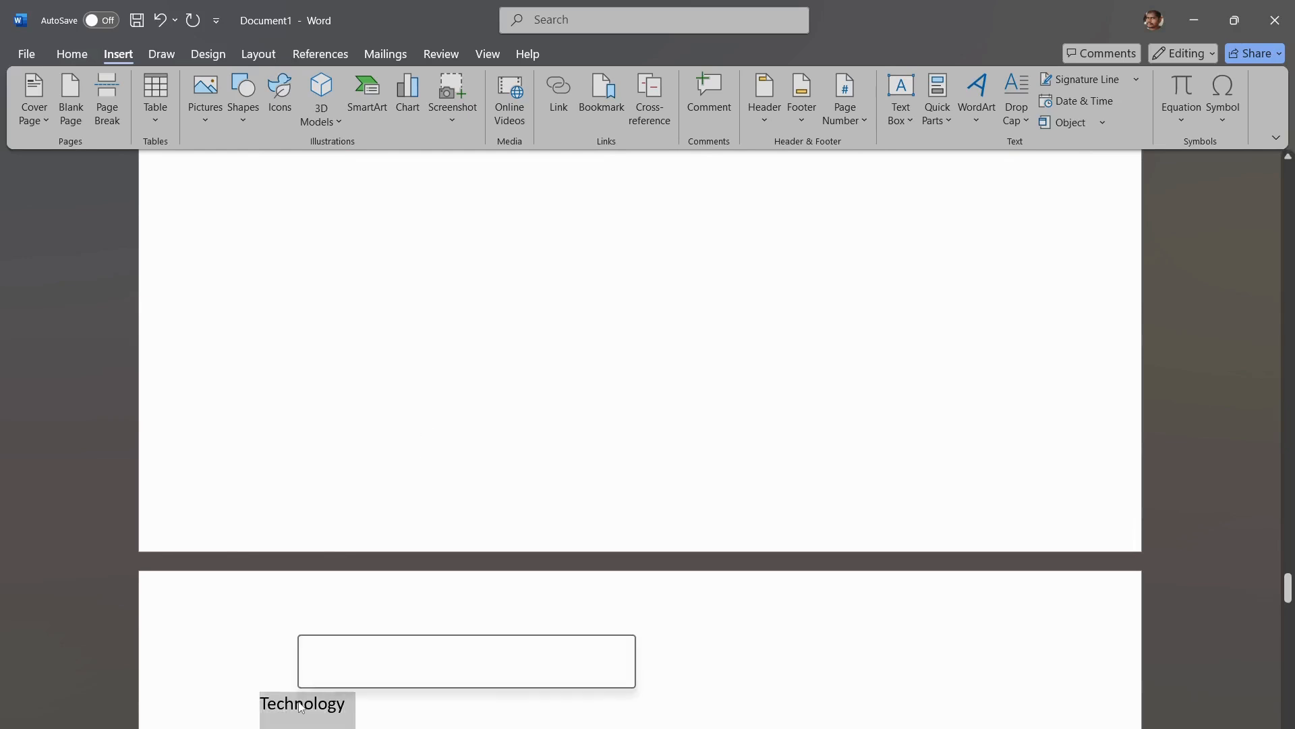
click(557, 96)
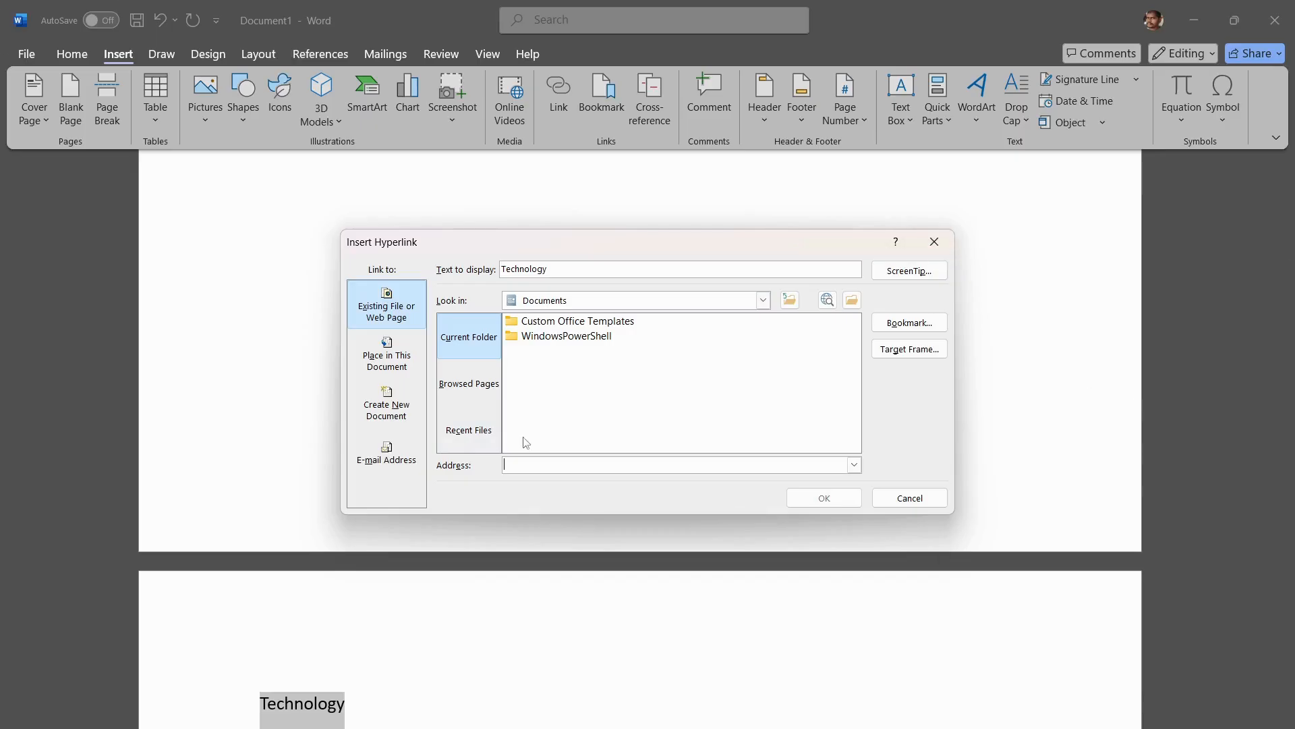
click(934, 242)
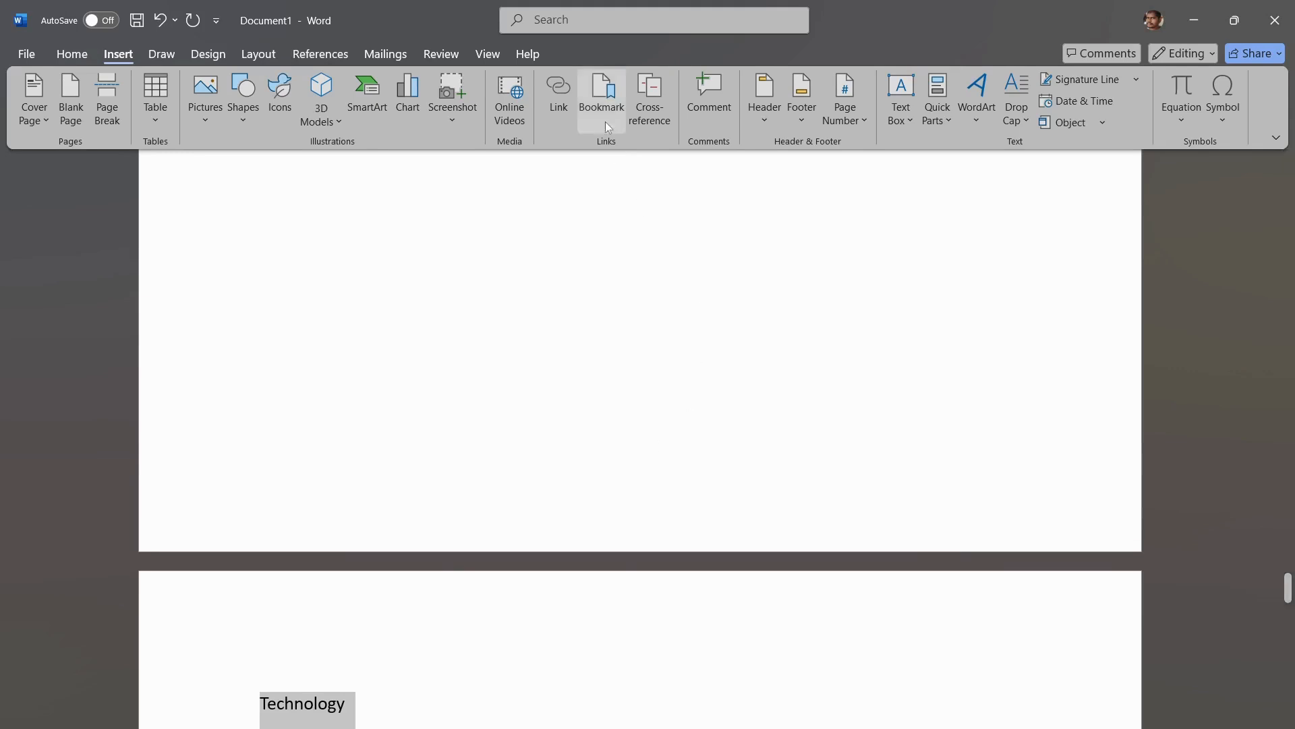
Step: Add a bookmark named Bookmark1 to the selected word "Technology"
click(603, 105)
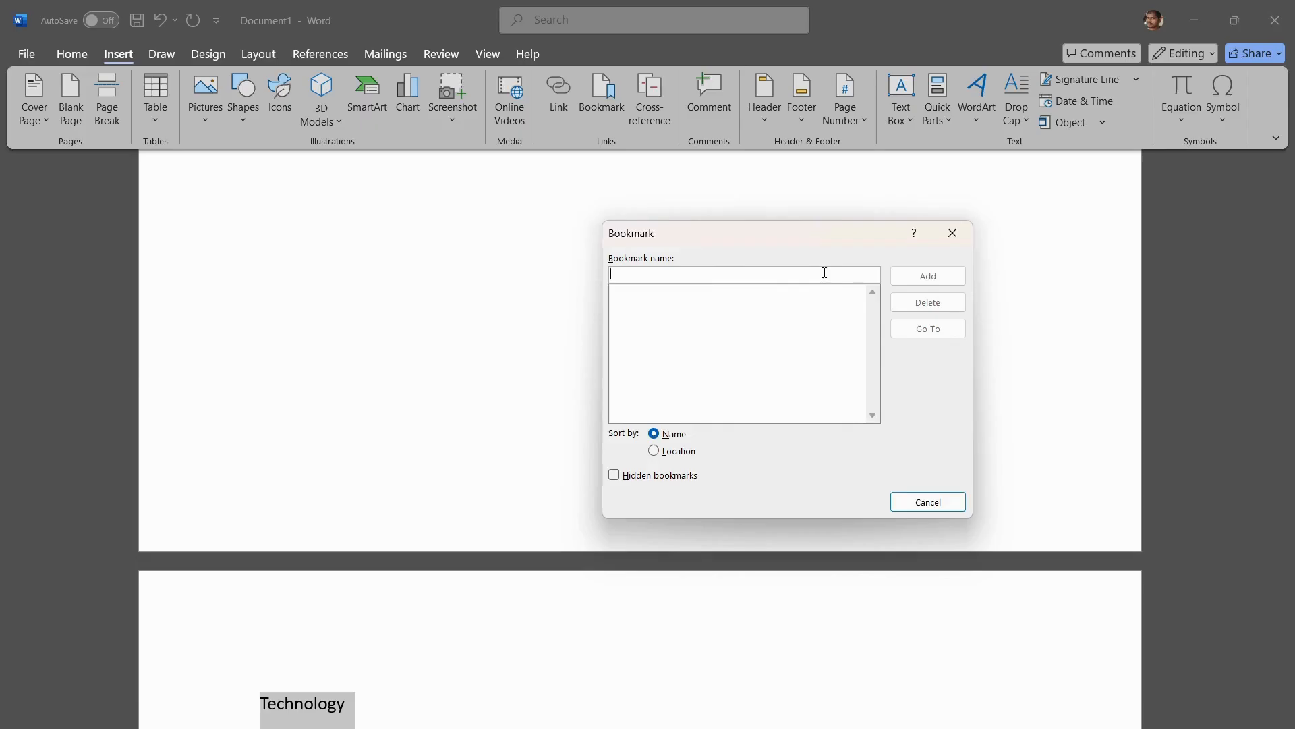
text(Bookma)
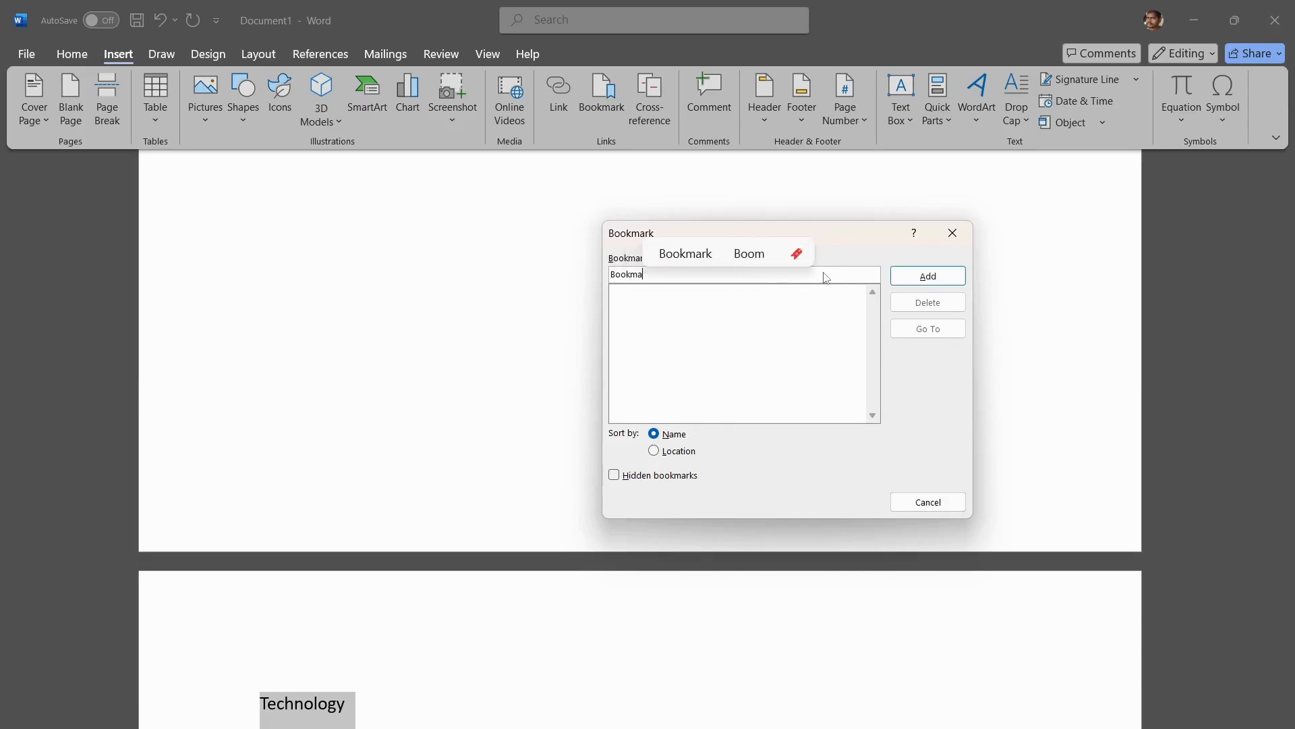
text(rk1)
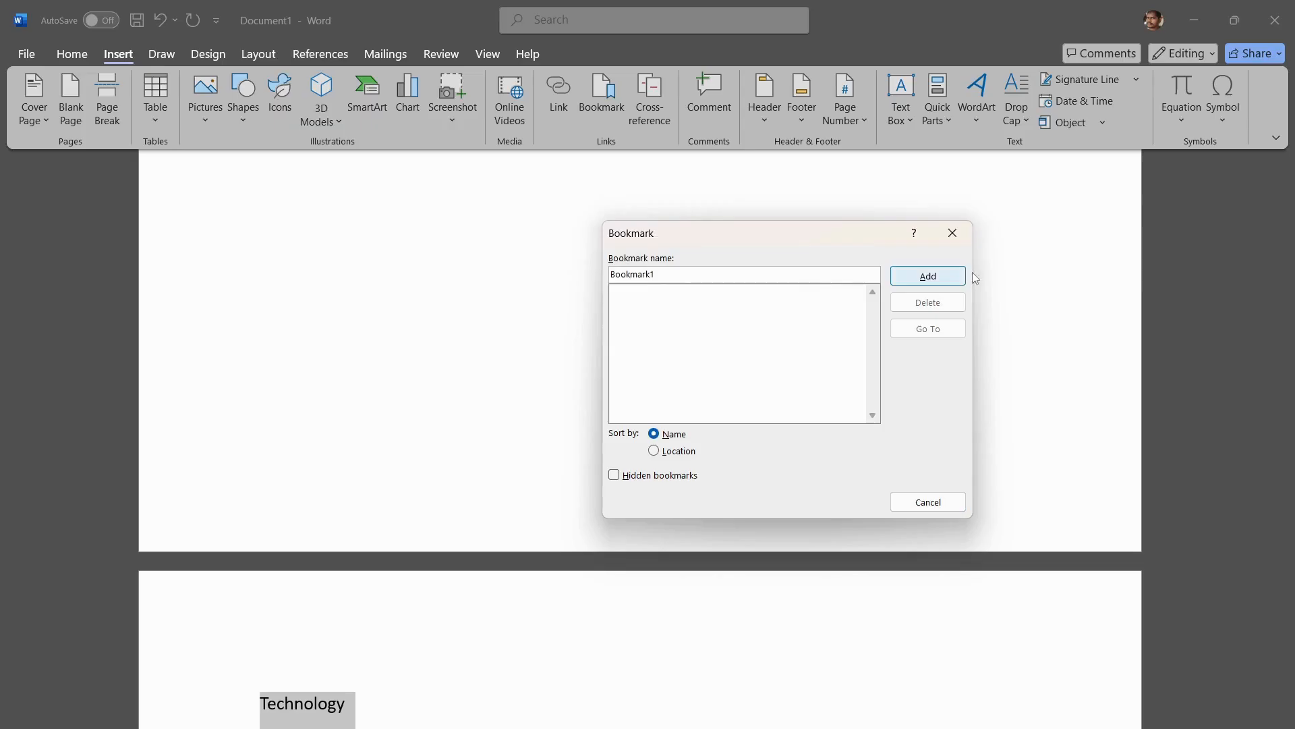
click(949, 277)
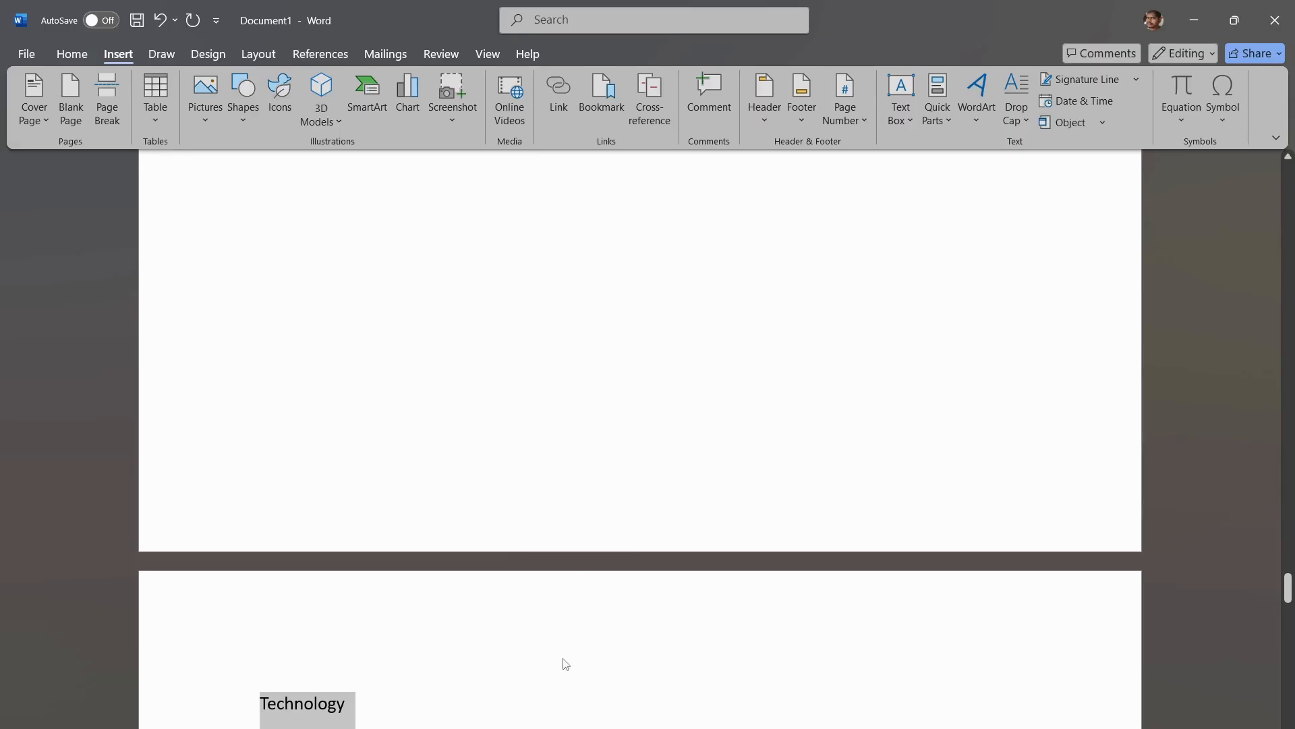
Step: Go to Bookmark1 from the list of bookmarks and close the list
click(593, 107)
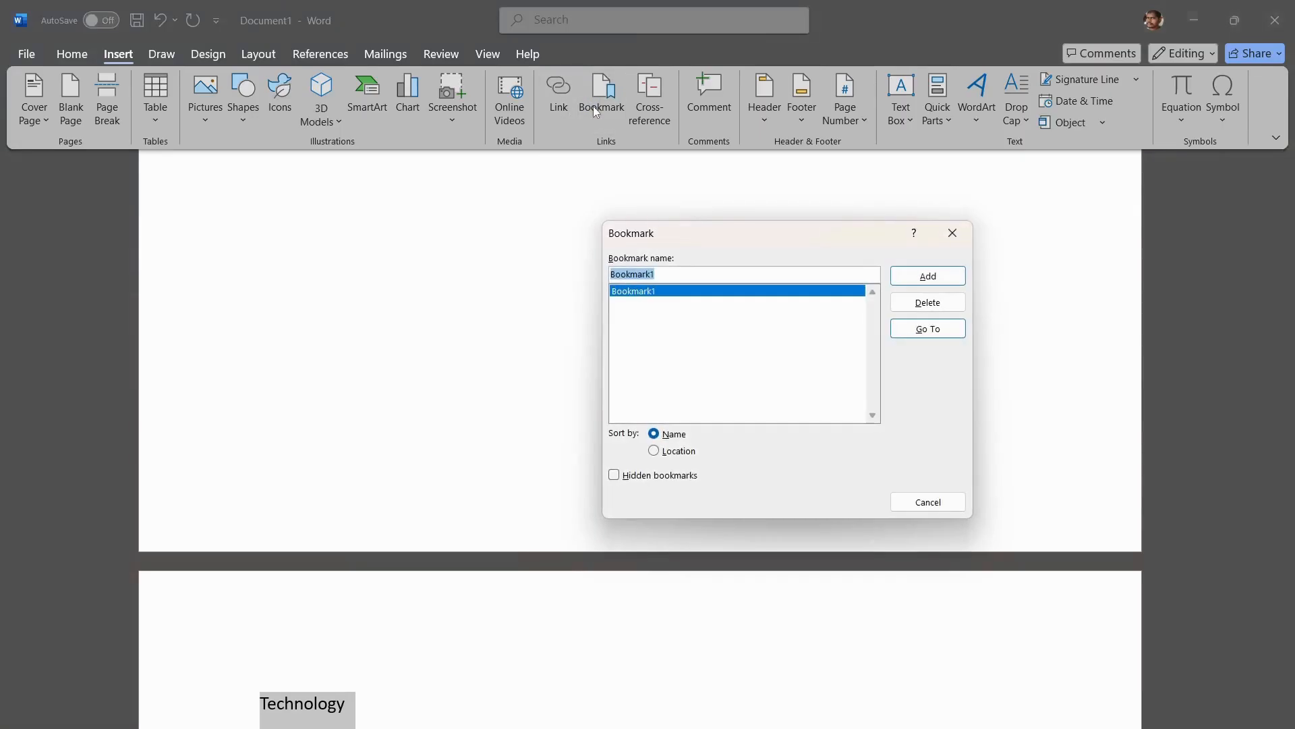
click(930, 330)
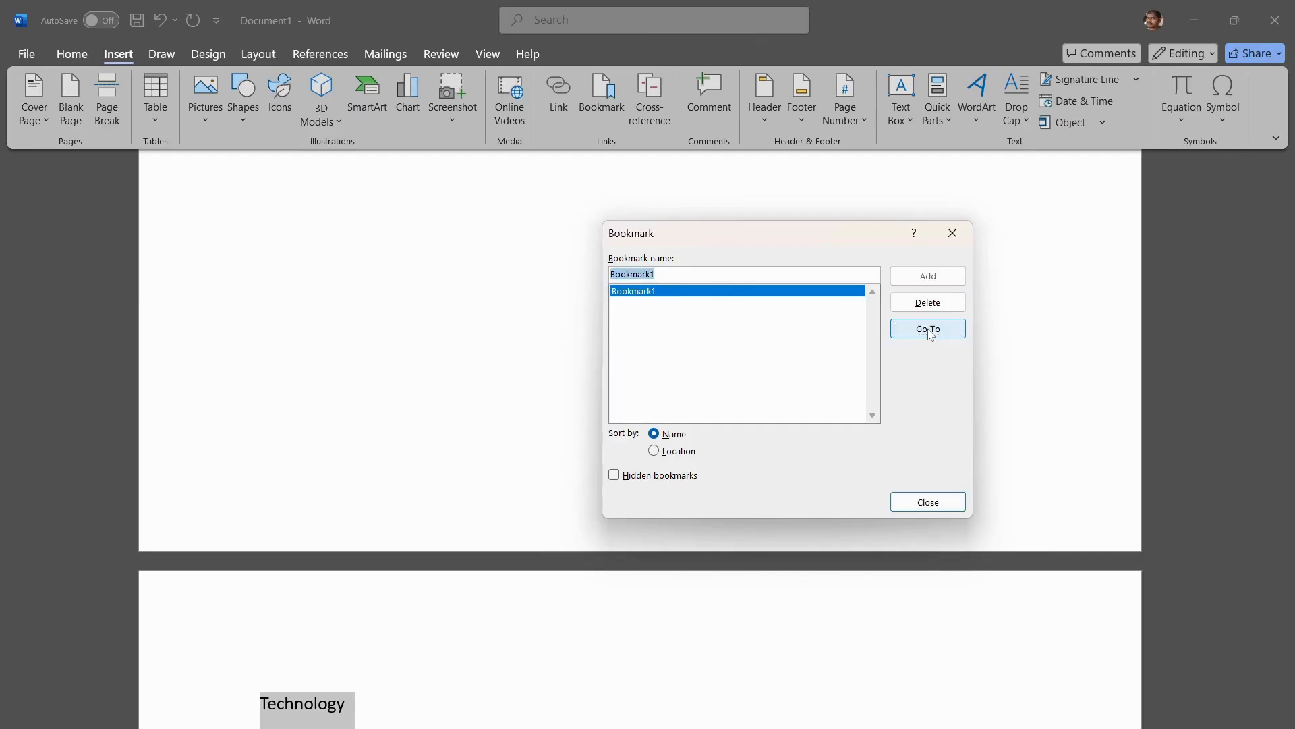
click(927, 502)
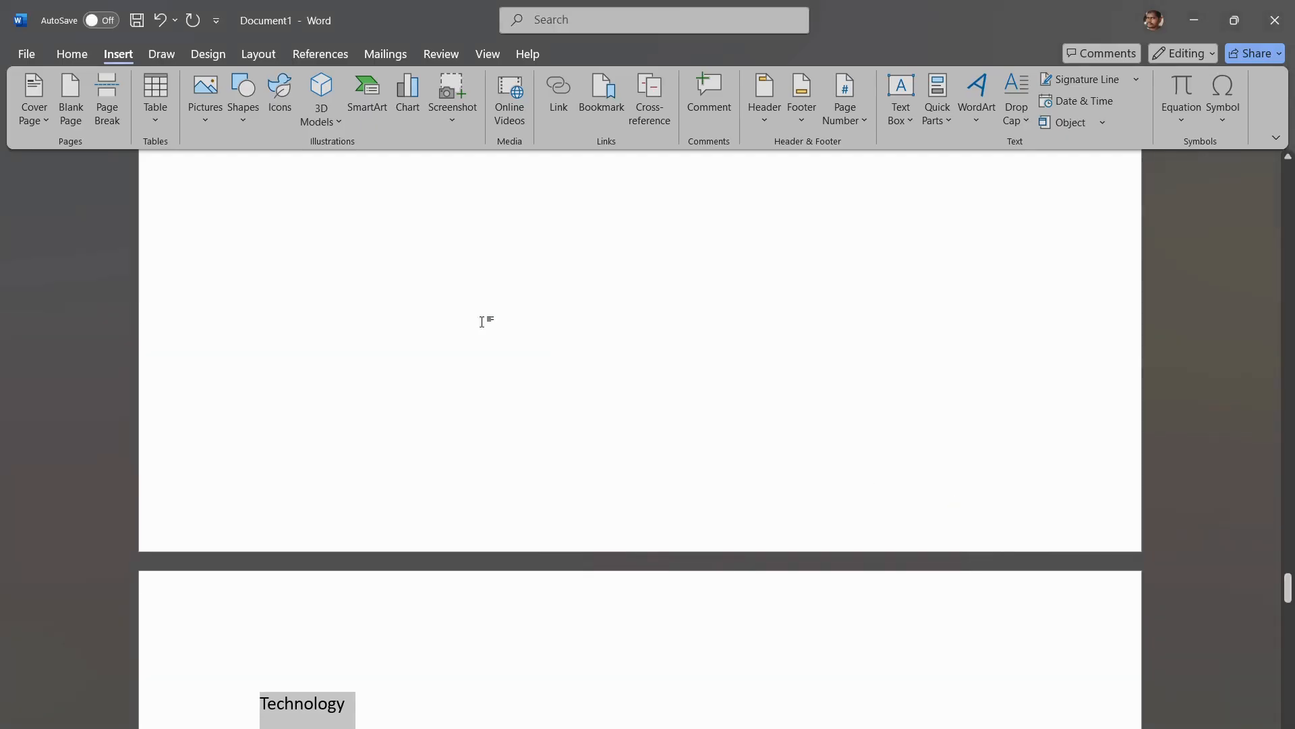
Step: Jump back to Bookmark1 from the earlier page containing the "Data" table
scroll(480, 317, up, 10)
scroll(477, 309, up, 15)
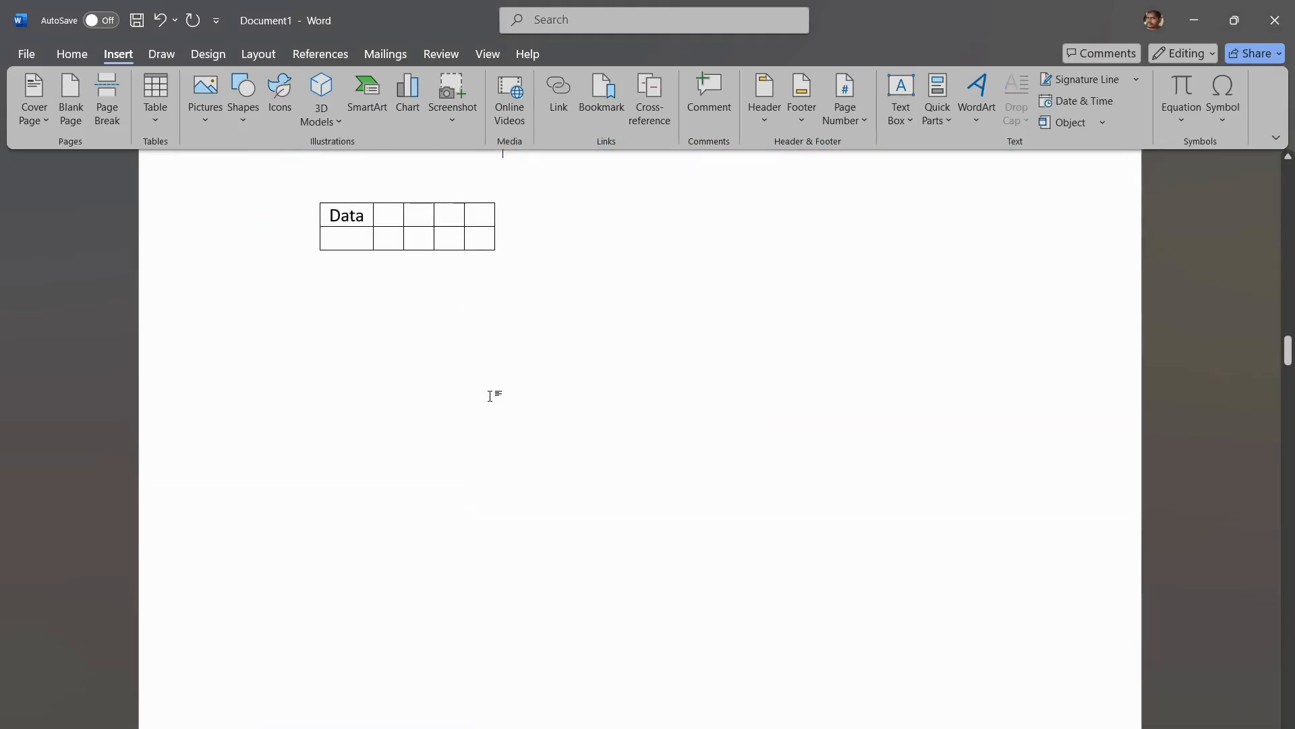
scroll(494, 395, up, 1)
click(591, 93)
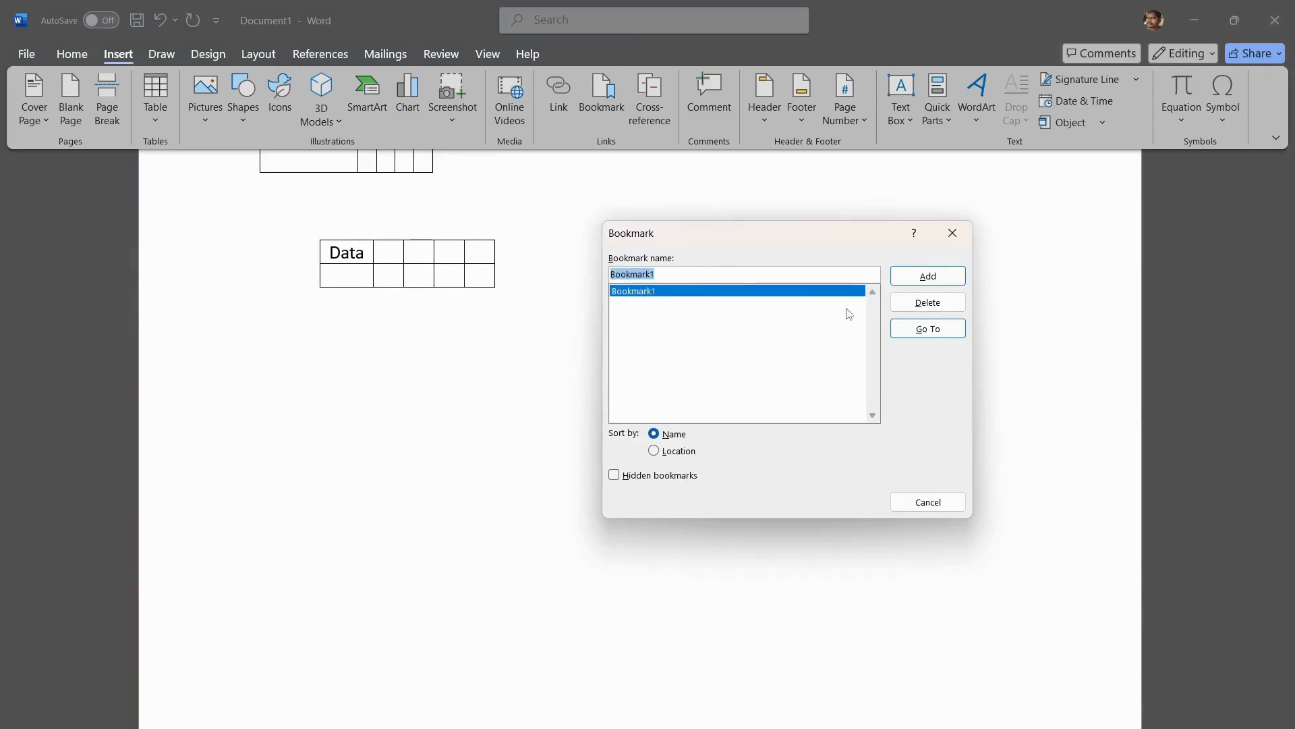
click(928, 329)
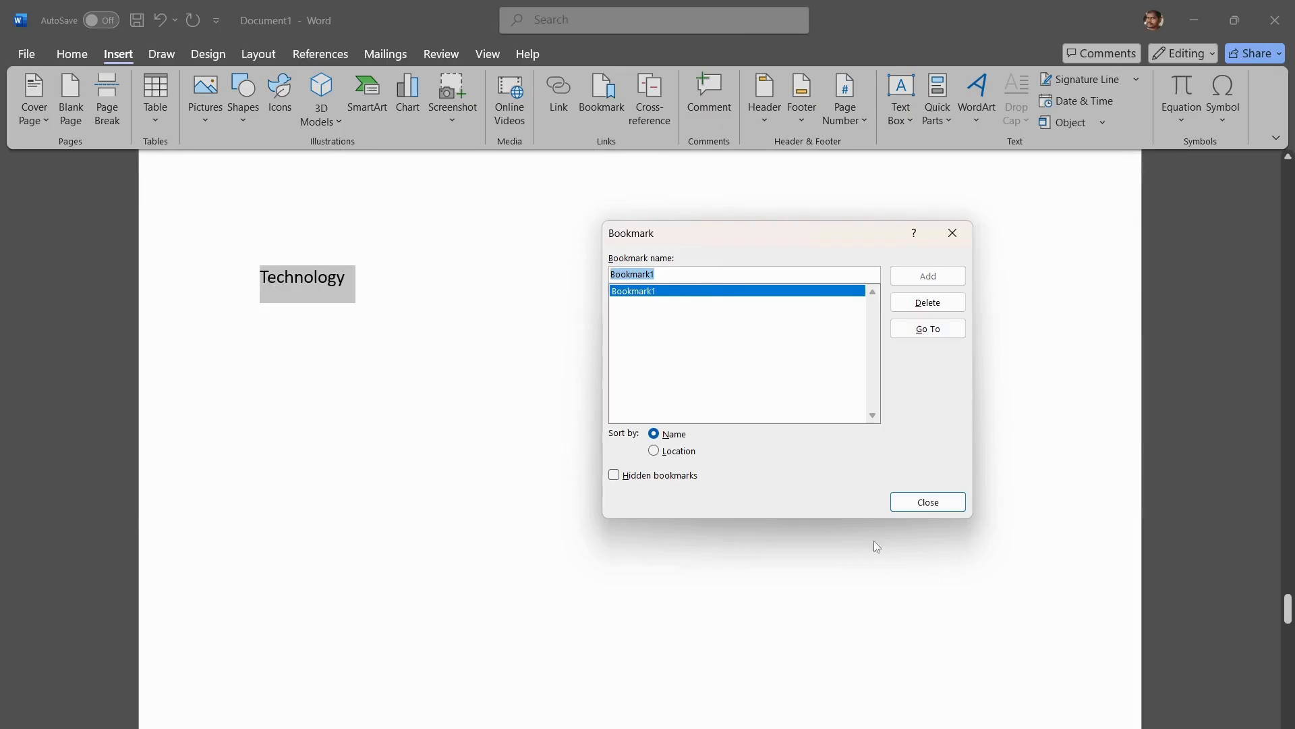
click(924, 504)
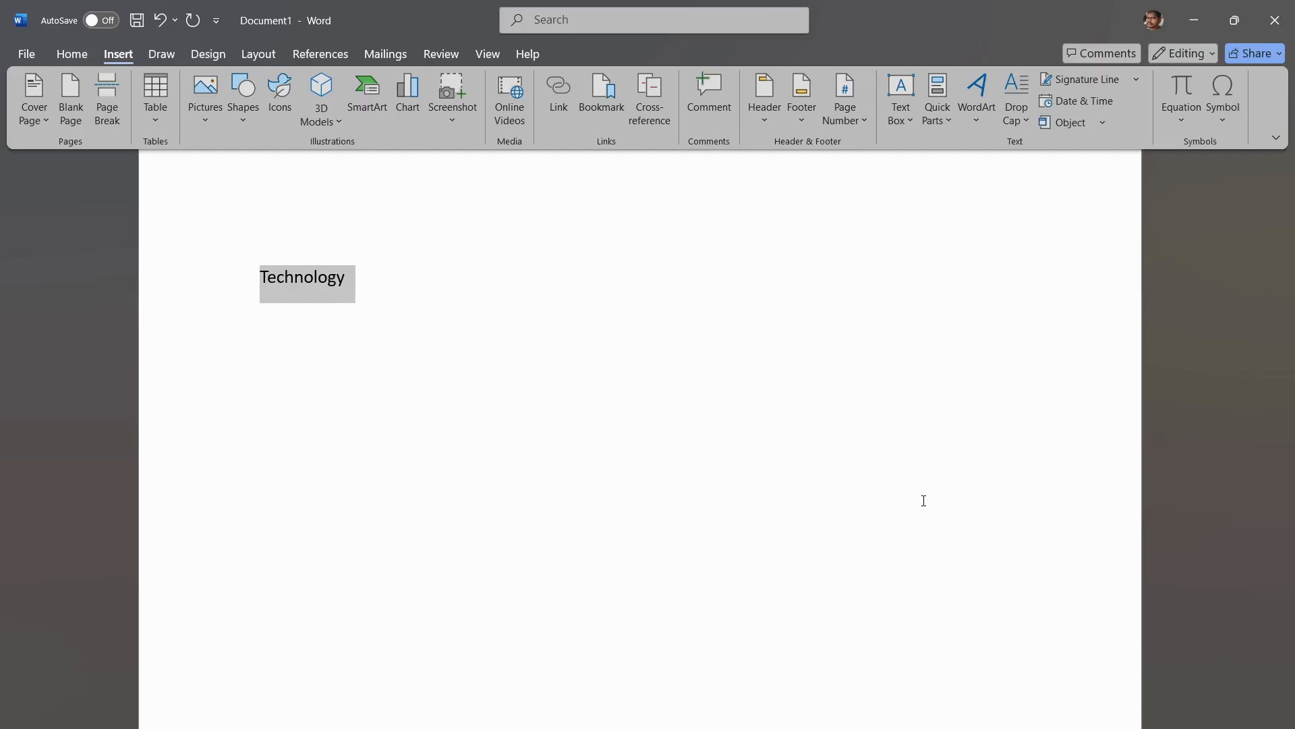
Step: Insert a hyperlinked cross-reference to the bookmark text of Bookmark1 in place of the selected word "Technology"
click(656, 104)
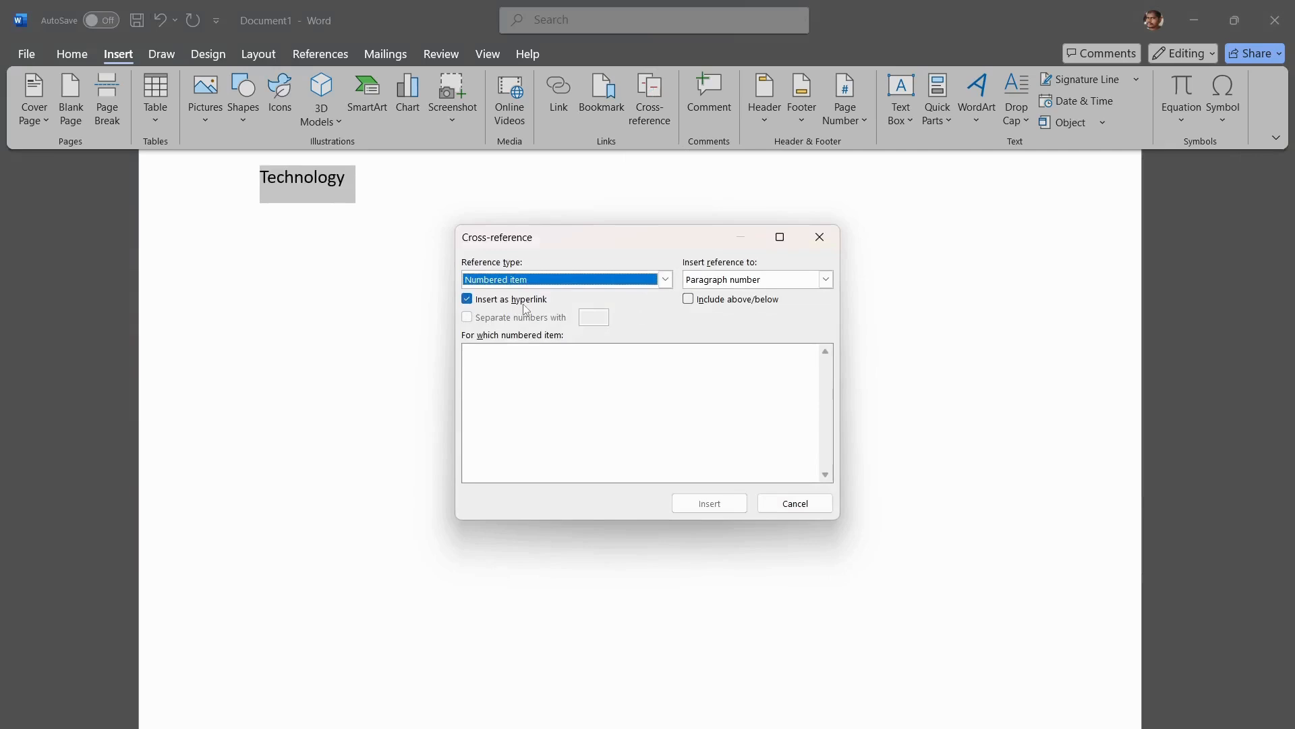
click(826, 279)
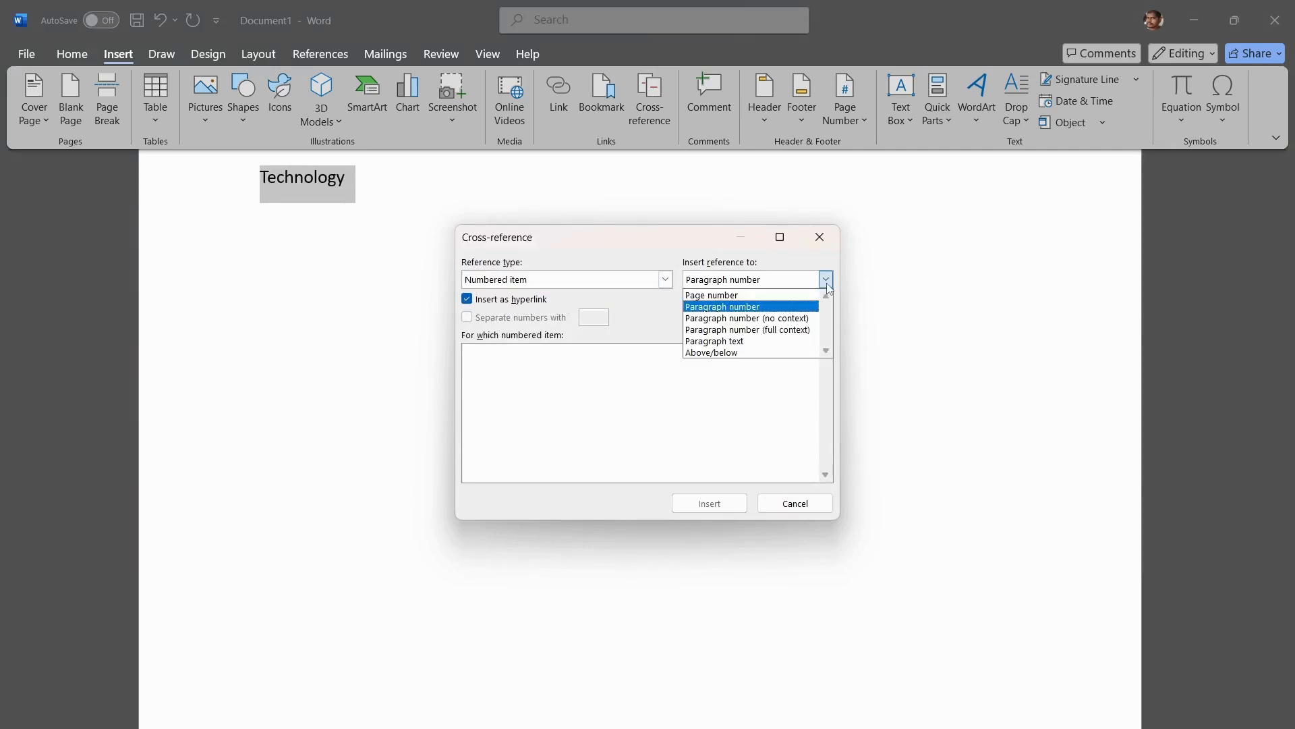
click(806, 318)
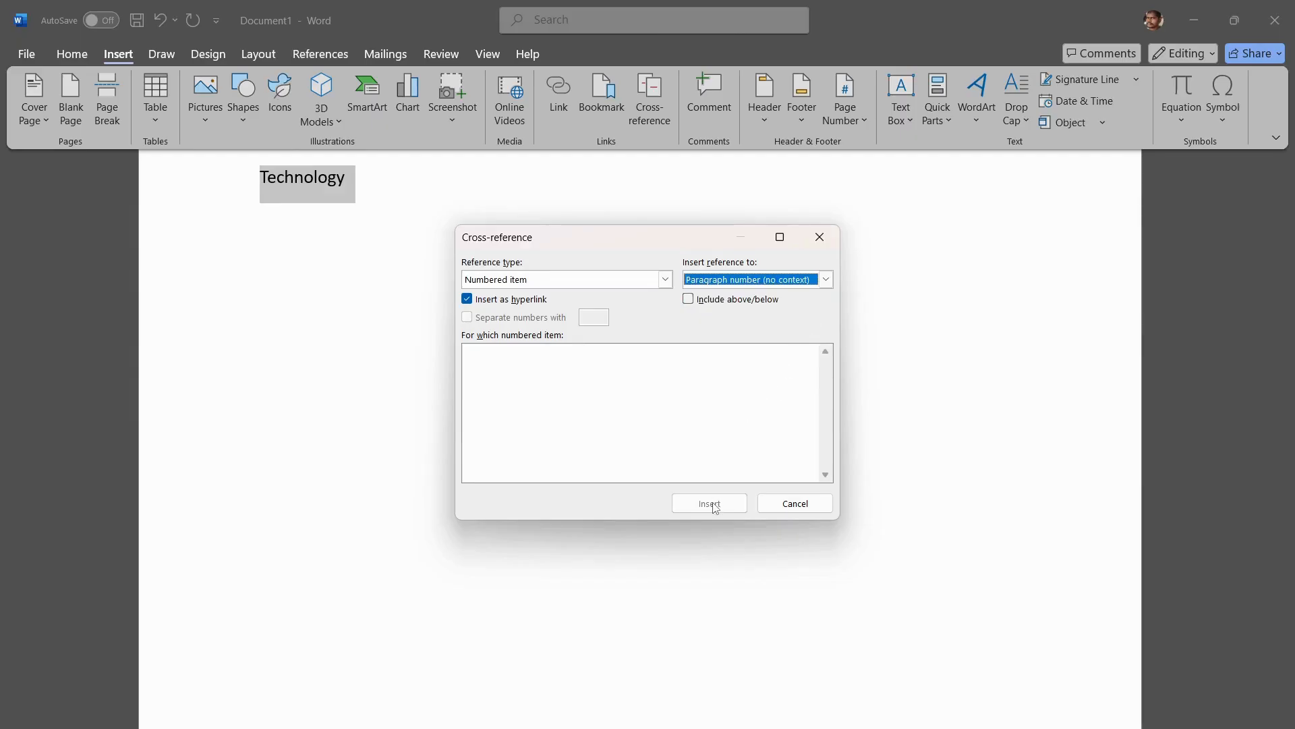
click(667, 280)
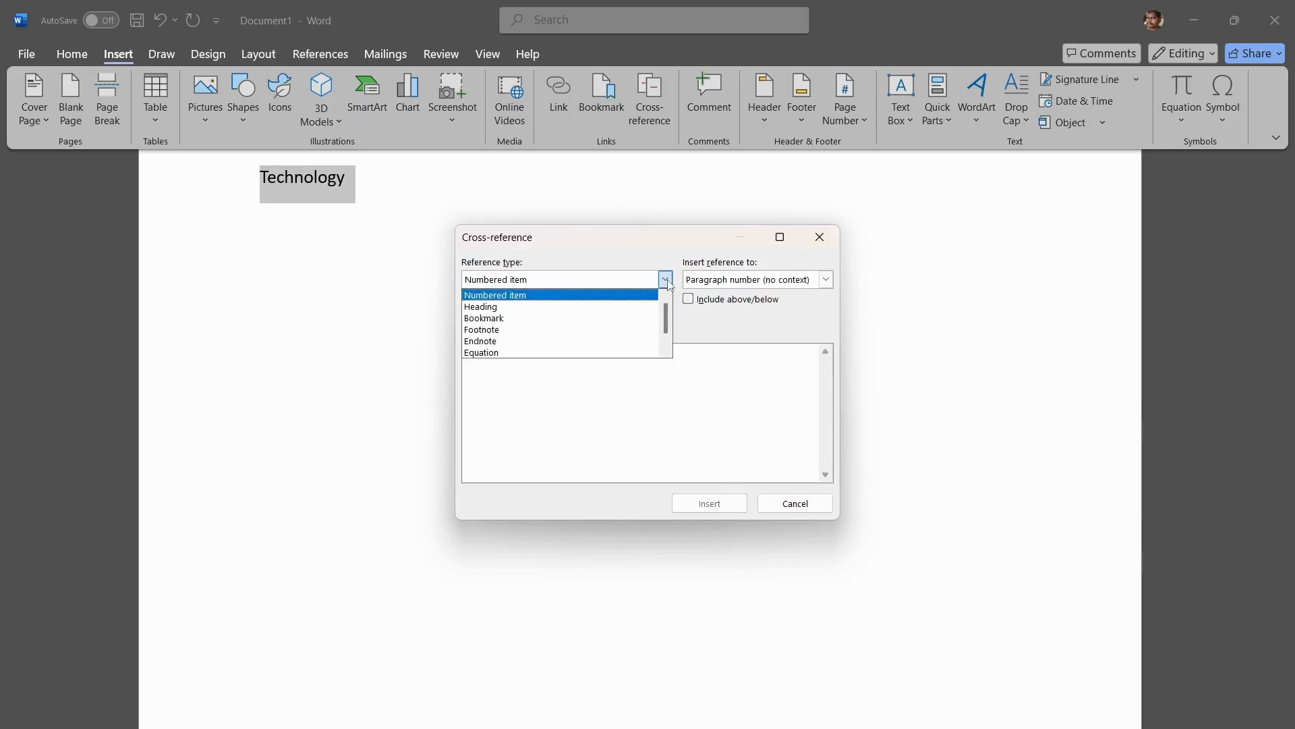
click(587, 318)
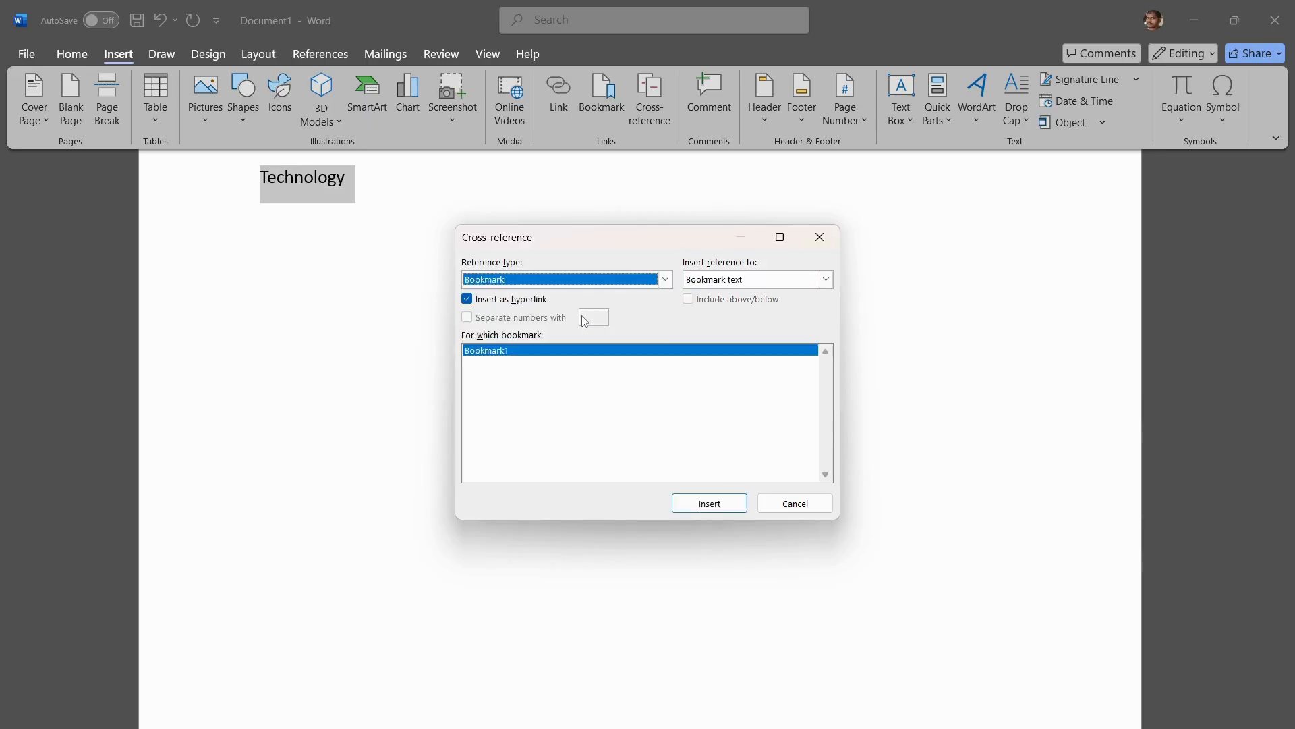
click(705, 507)
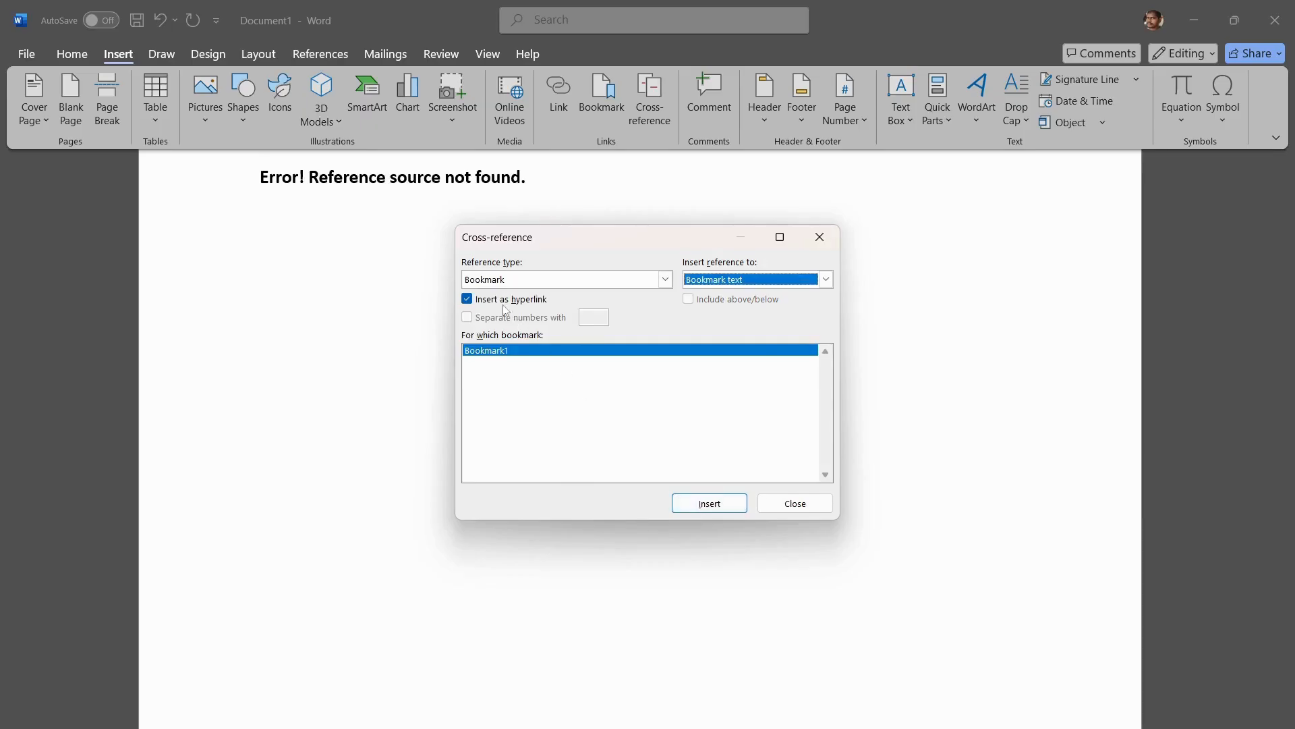
Step: Turn off the hyperlink option and insert the Bookmark1 text cross-reference two more times
click(467, 300)
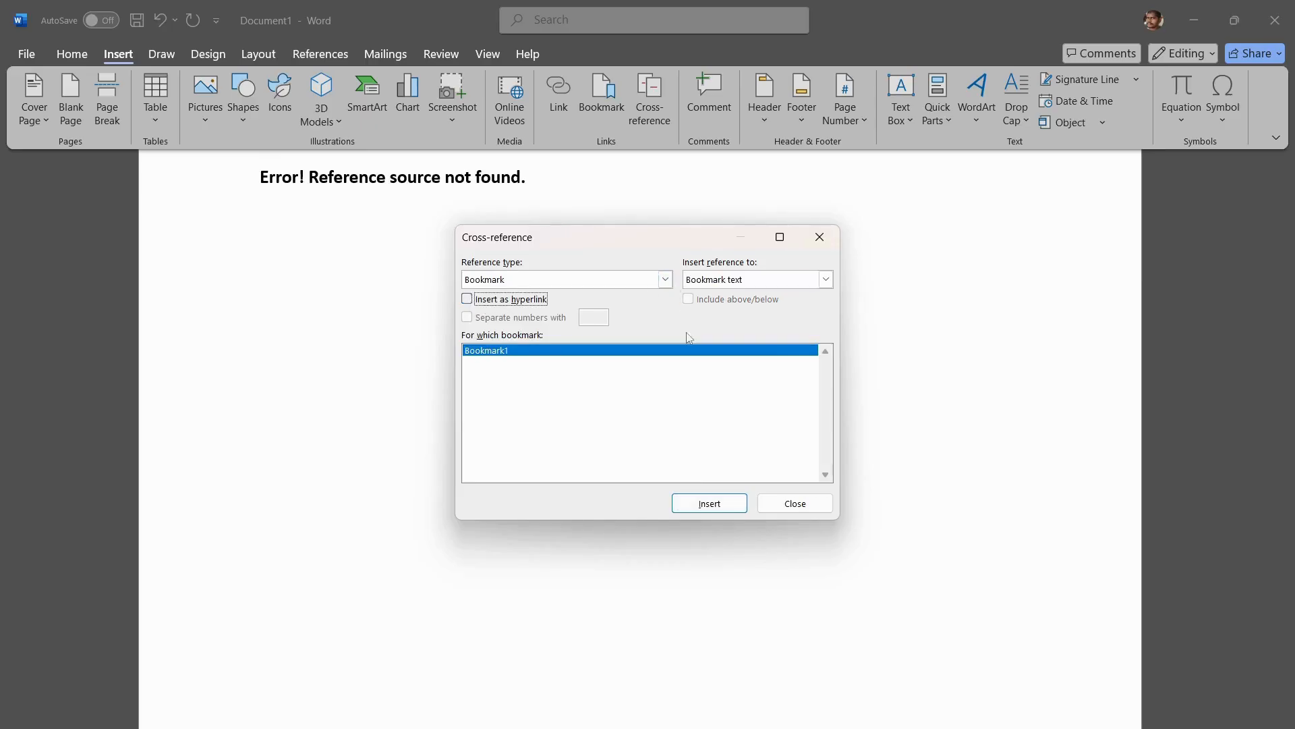
click(722, 506)
click(710, 504)
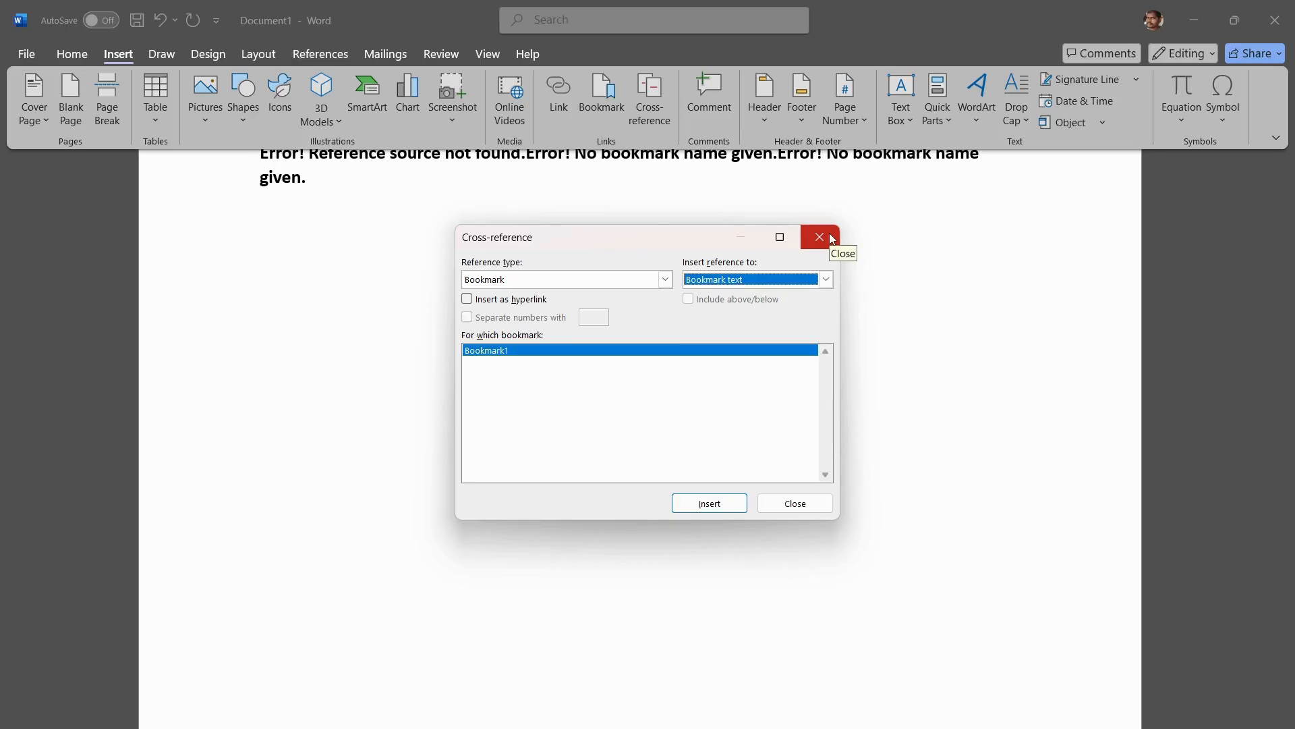
Step: Check the available reference types and close the Cross-reference dialog
click(666, 281)
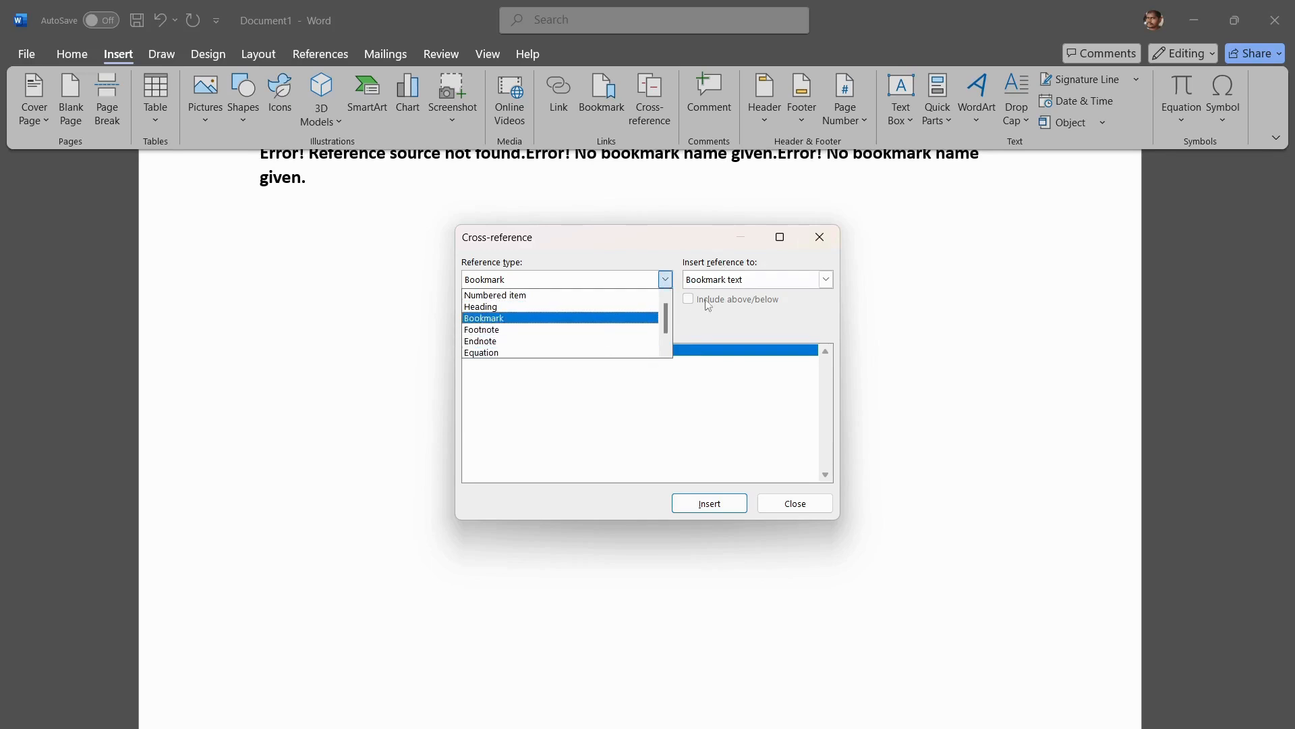
click(821, 238)
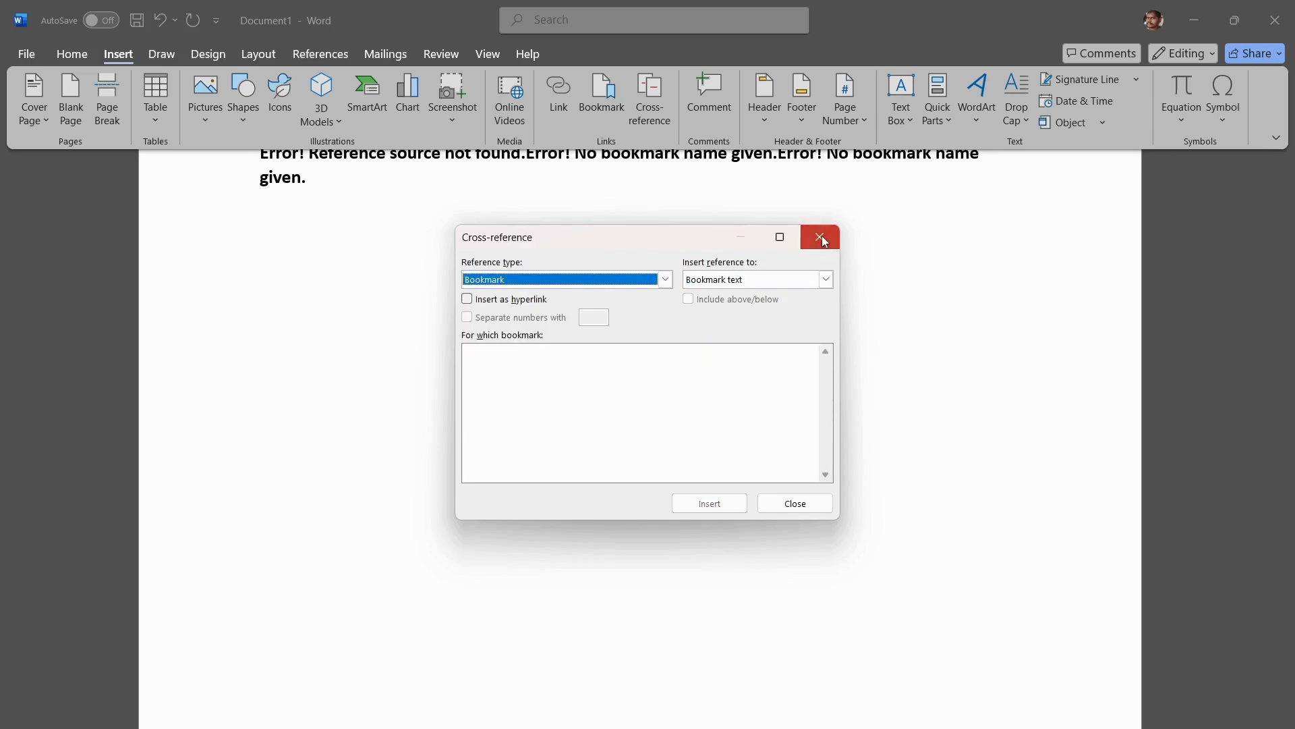
click(822, 238)
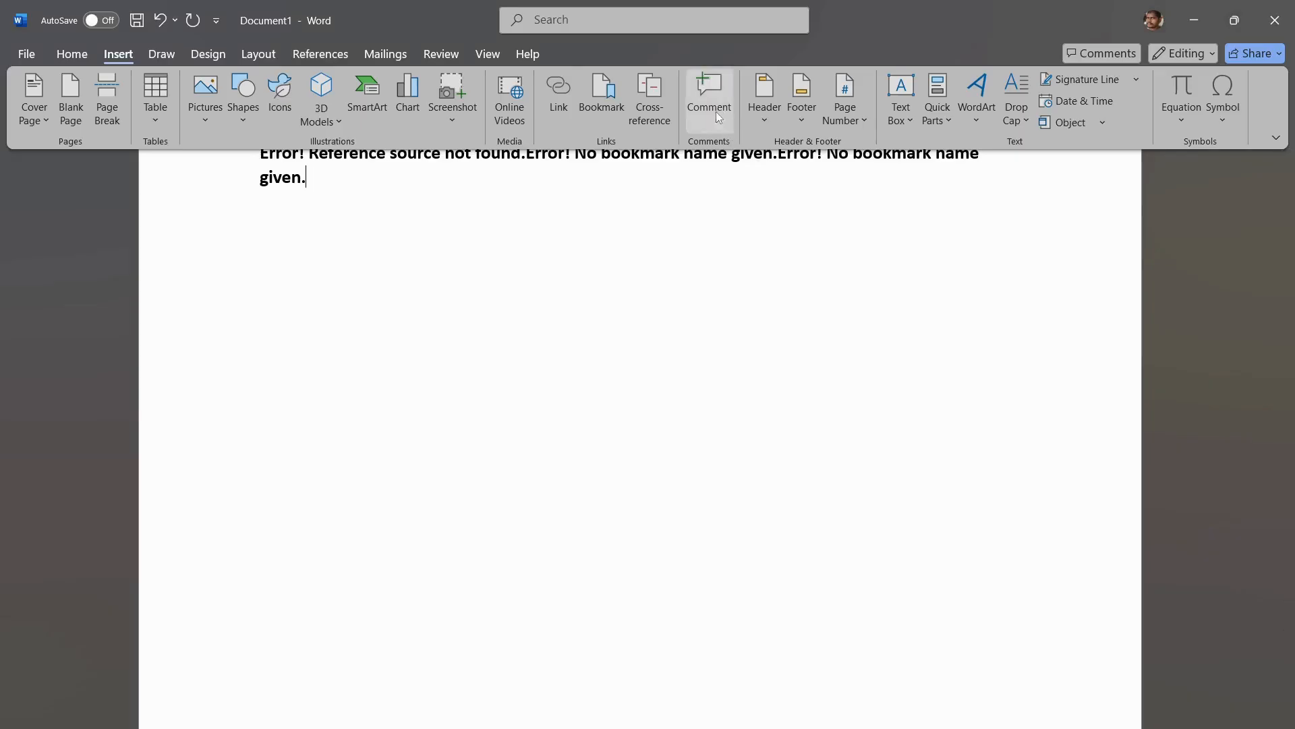
Step: Start a new comment on the last "Error! No bookmark name given." text
scroll(707, 261, up, 2)
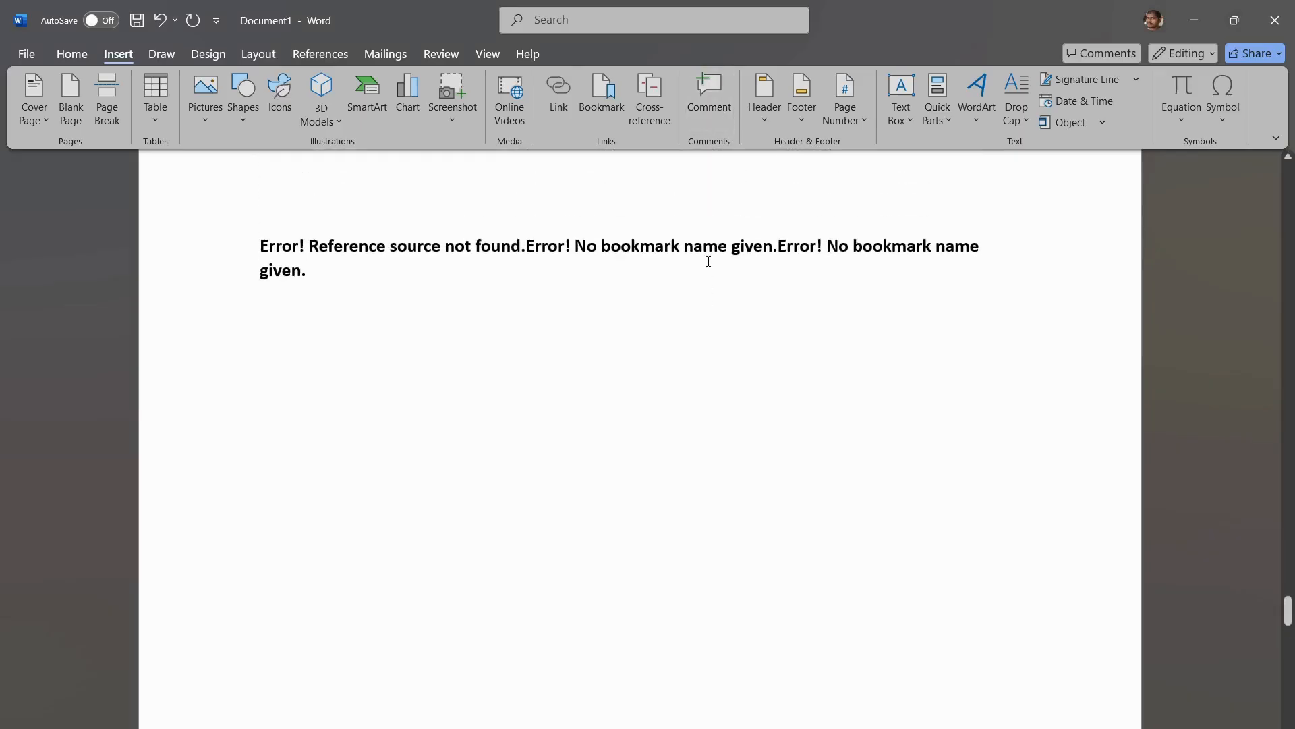
scroll(734, 353, up, 12)
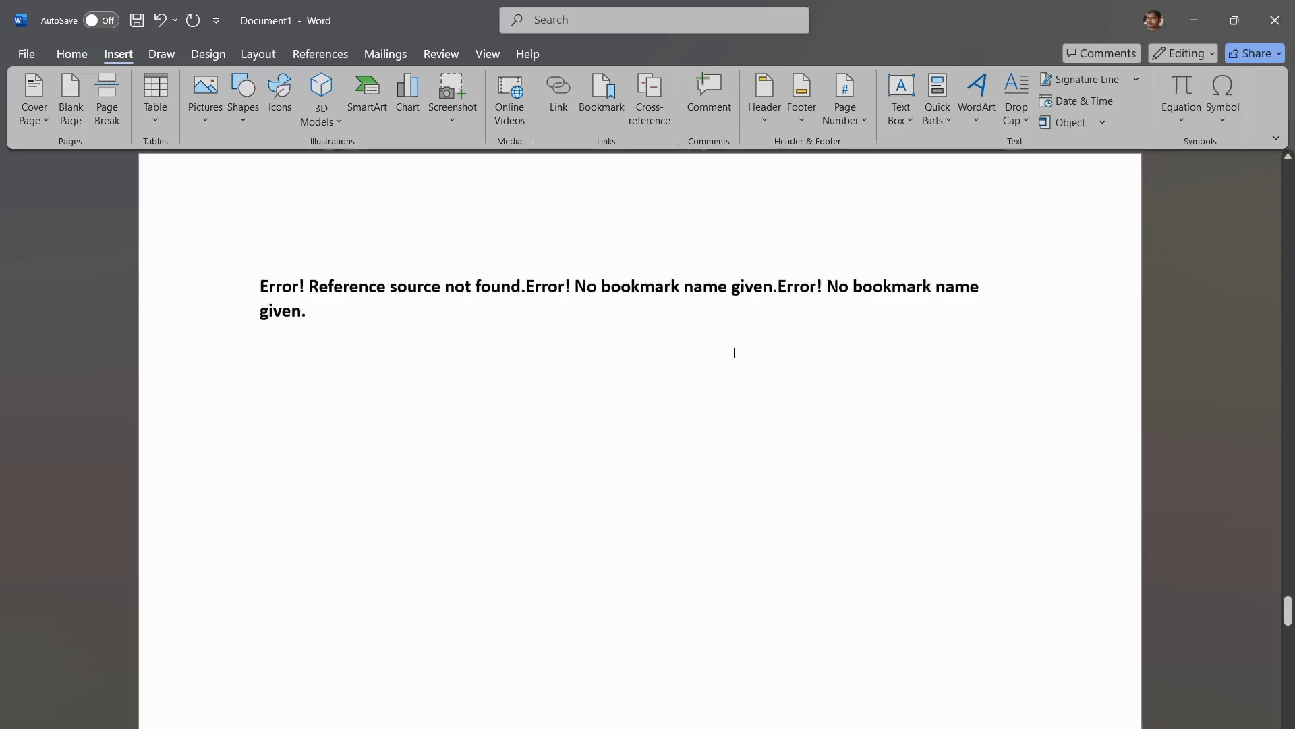
scroll(734, 352, up, 3)
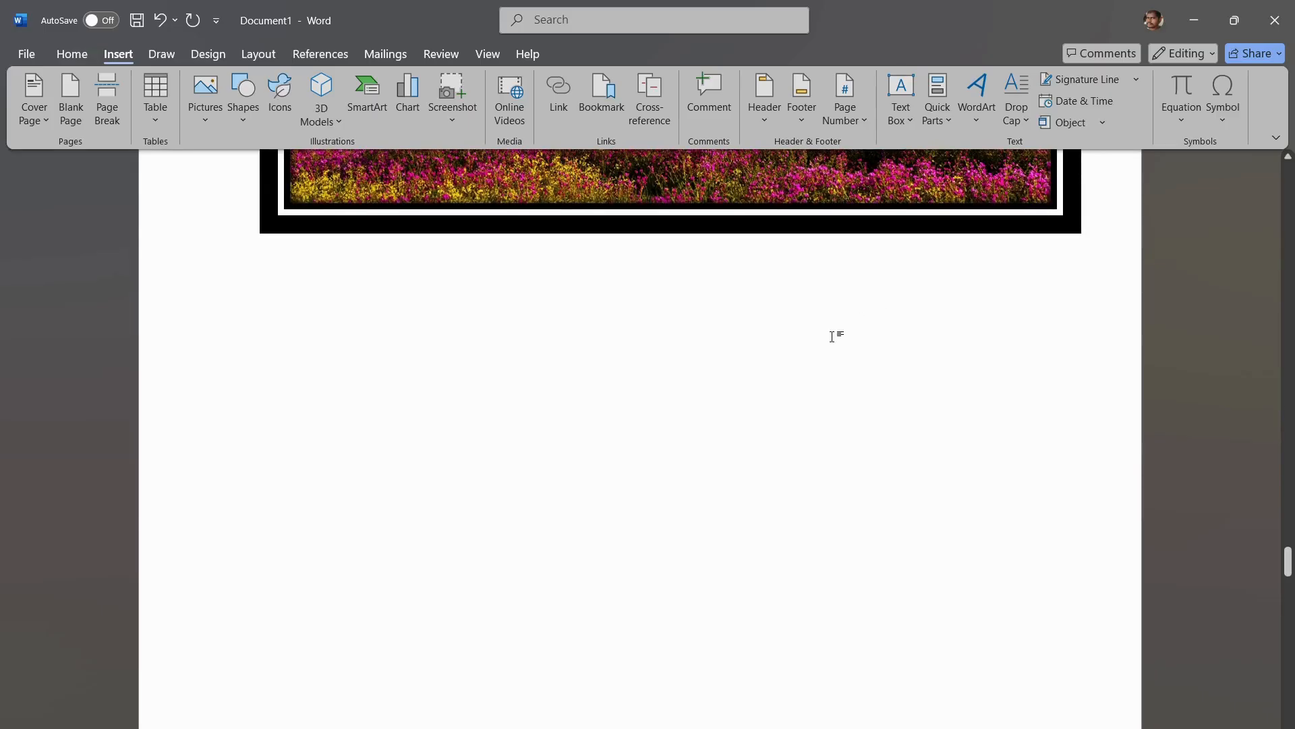
click(712, 110)
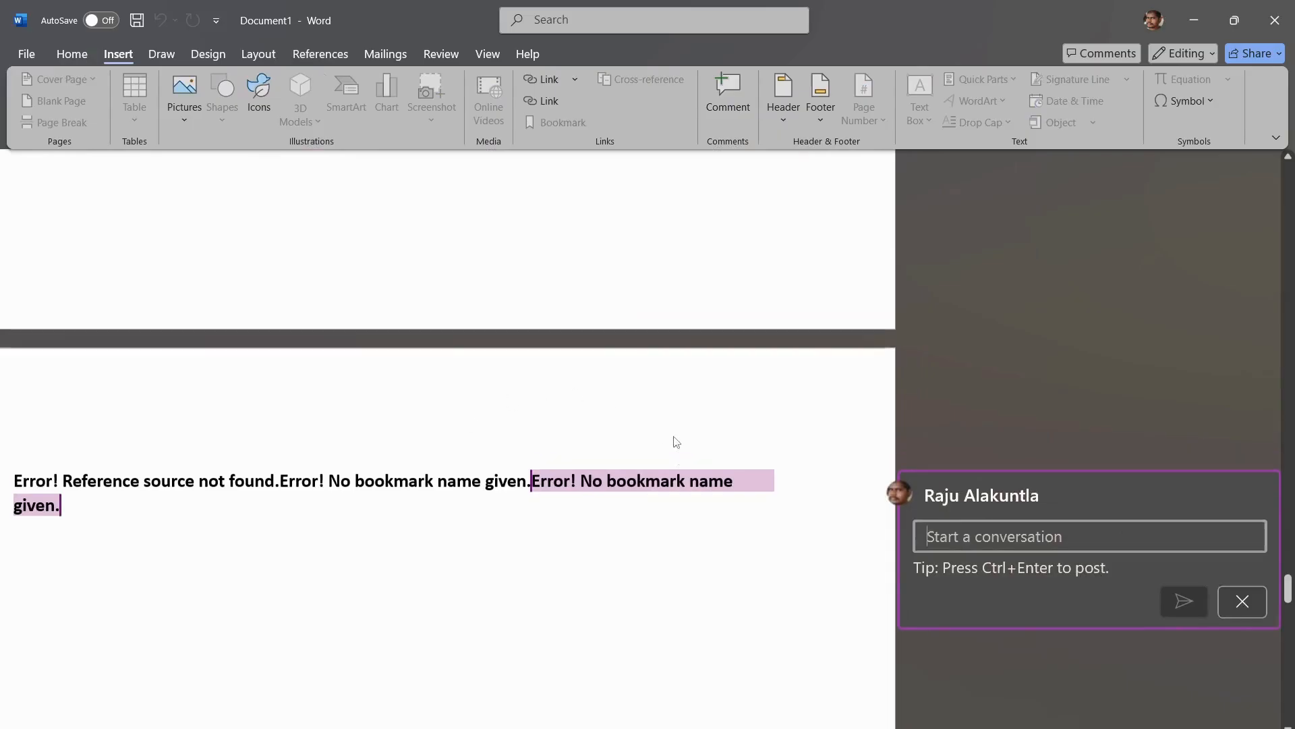
scroll(677, 442, up, 10)
scroll(685, 485, down, 1)
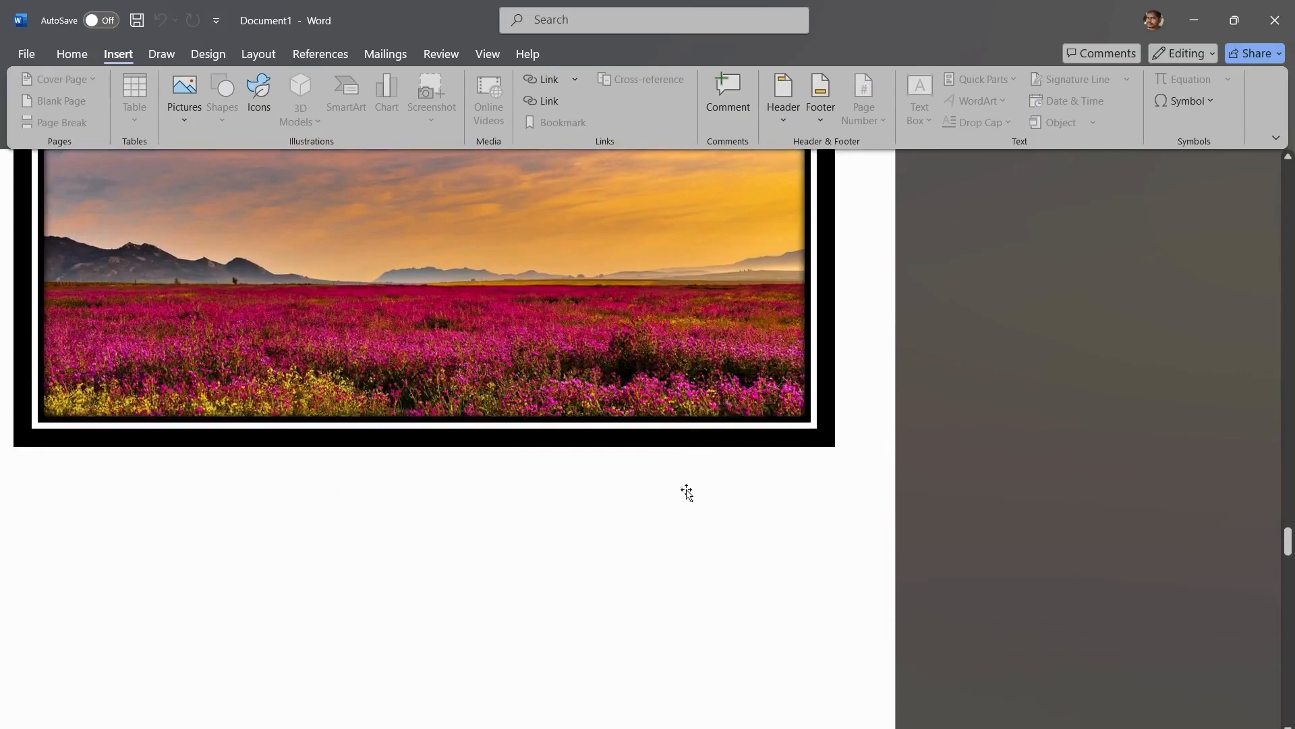
click(709, 567)
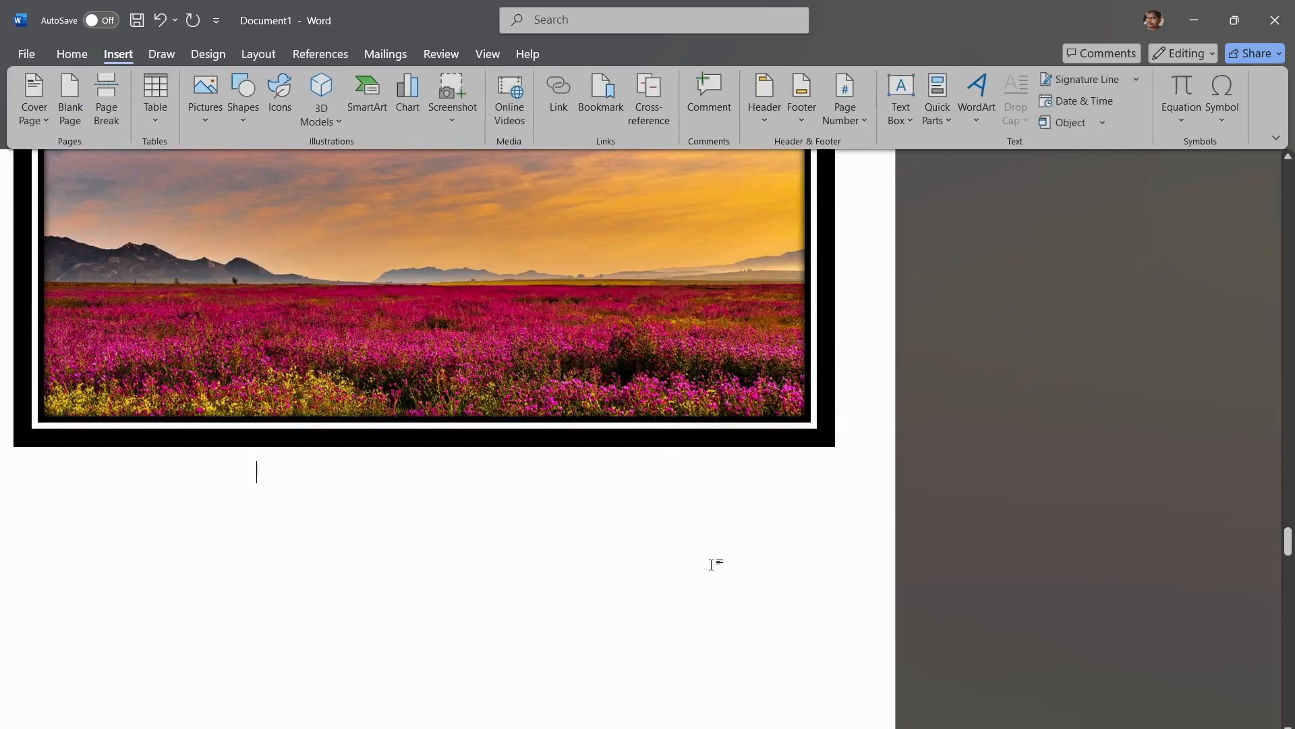
click(719, 85)
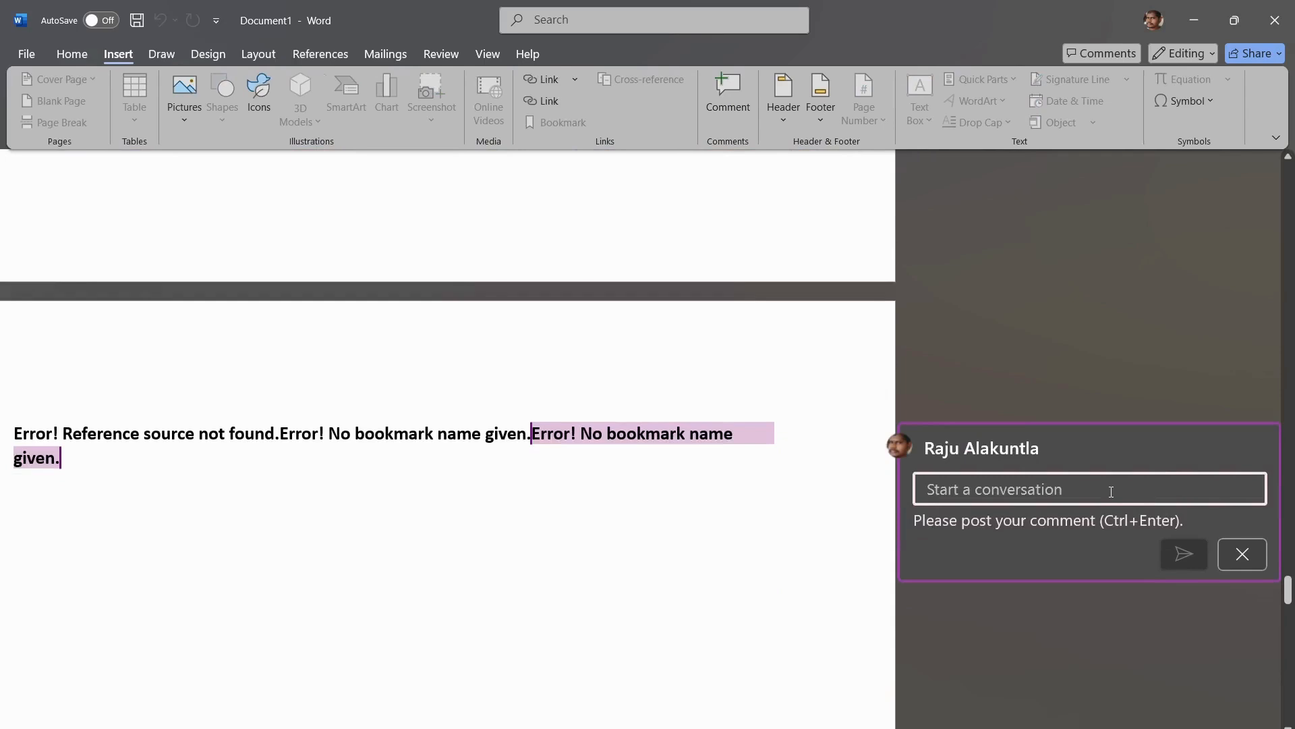
Step: Enter "Screen Shot" as the comment text and post it
text(S)
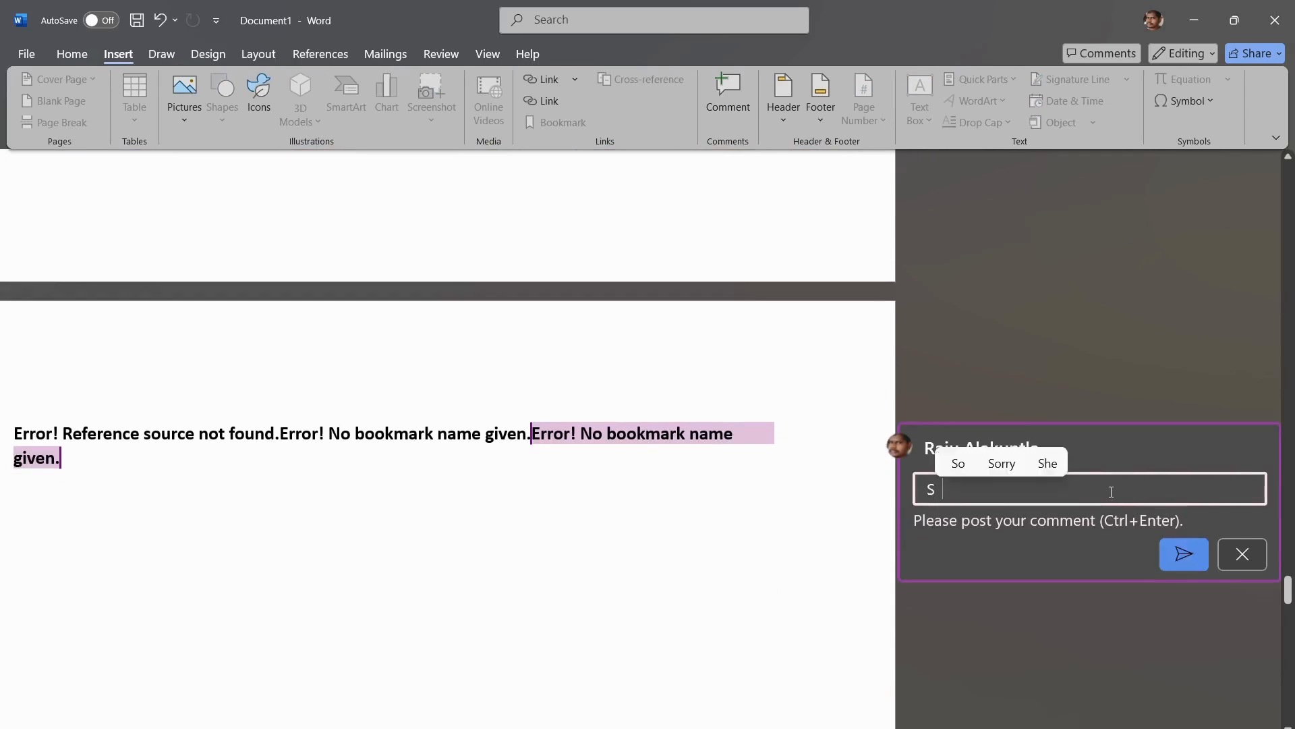
text(creen SHot)
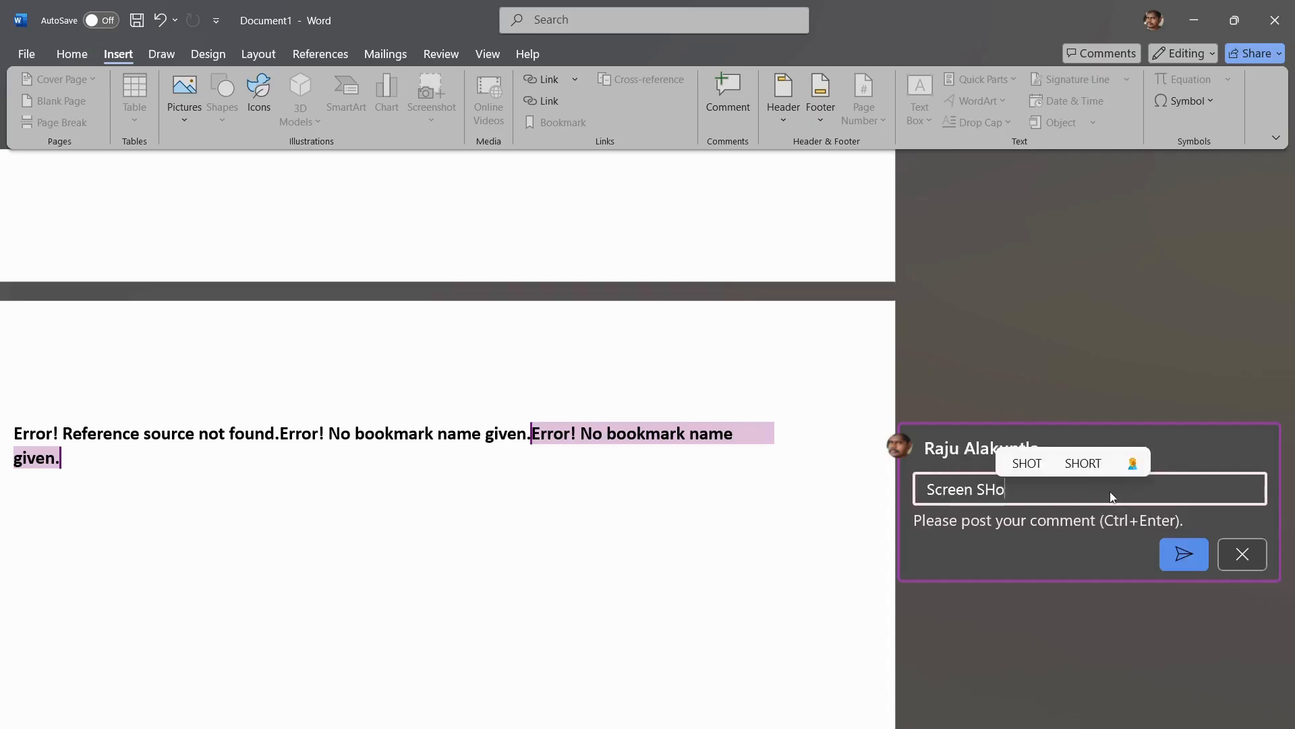
key(BackSpace)
key(BackSpace)
key(BackSpace)
text(hot)
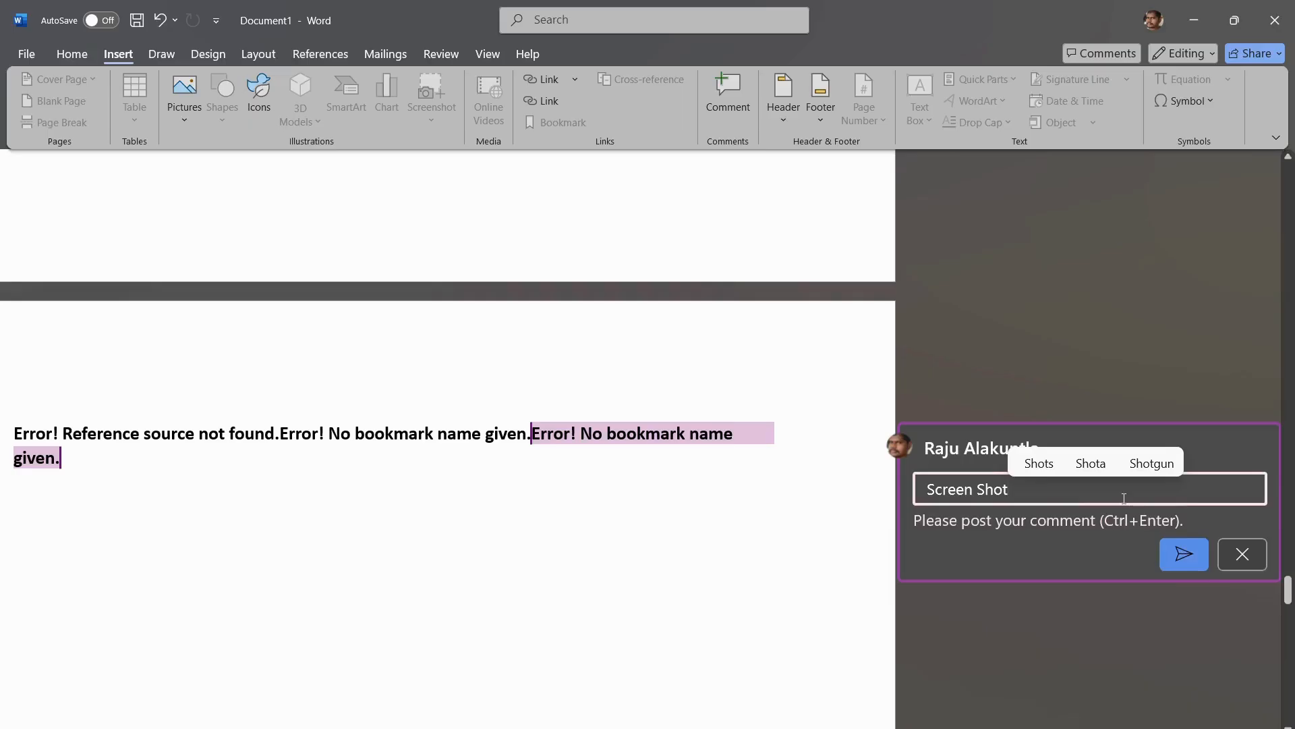
click(1184, 550)
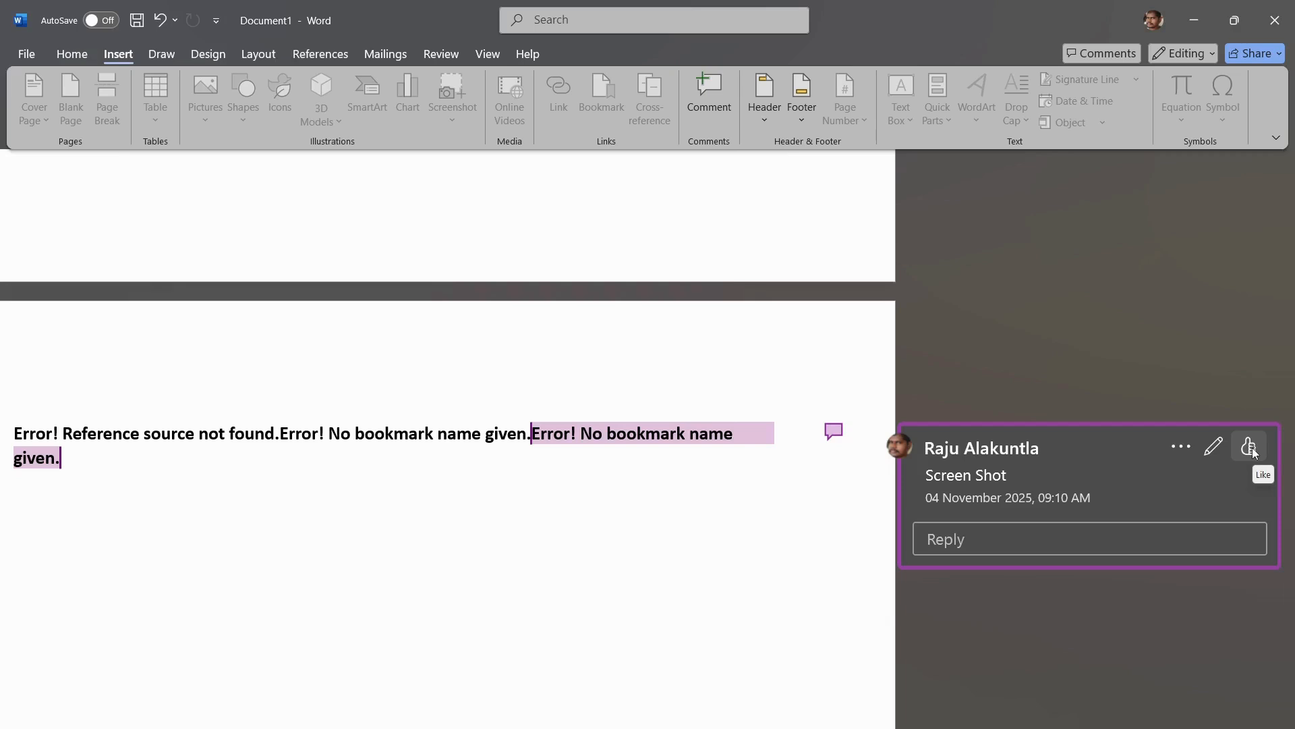
Step: Post the reply "Image replace" to the "Screen Shot" comment
click(1005, 542)
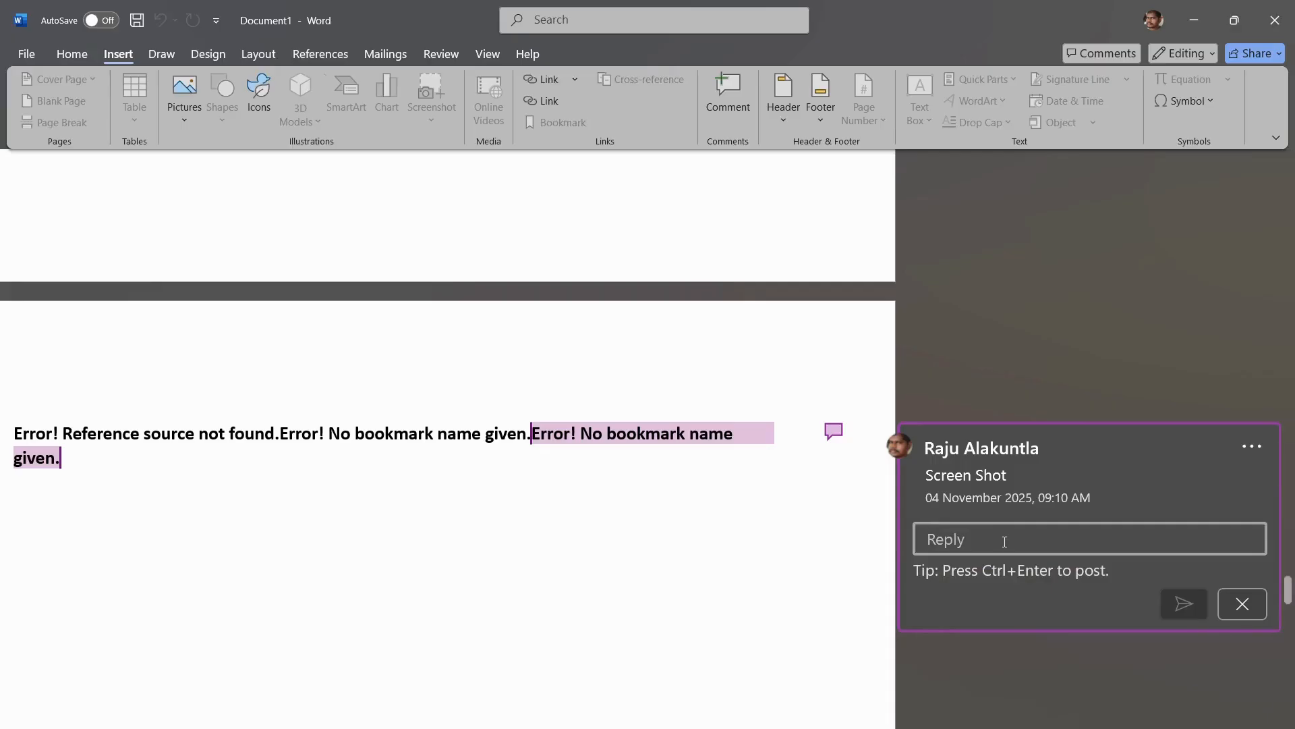
text(Image replace)
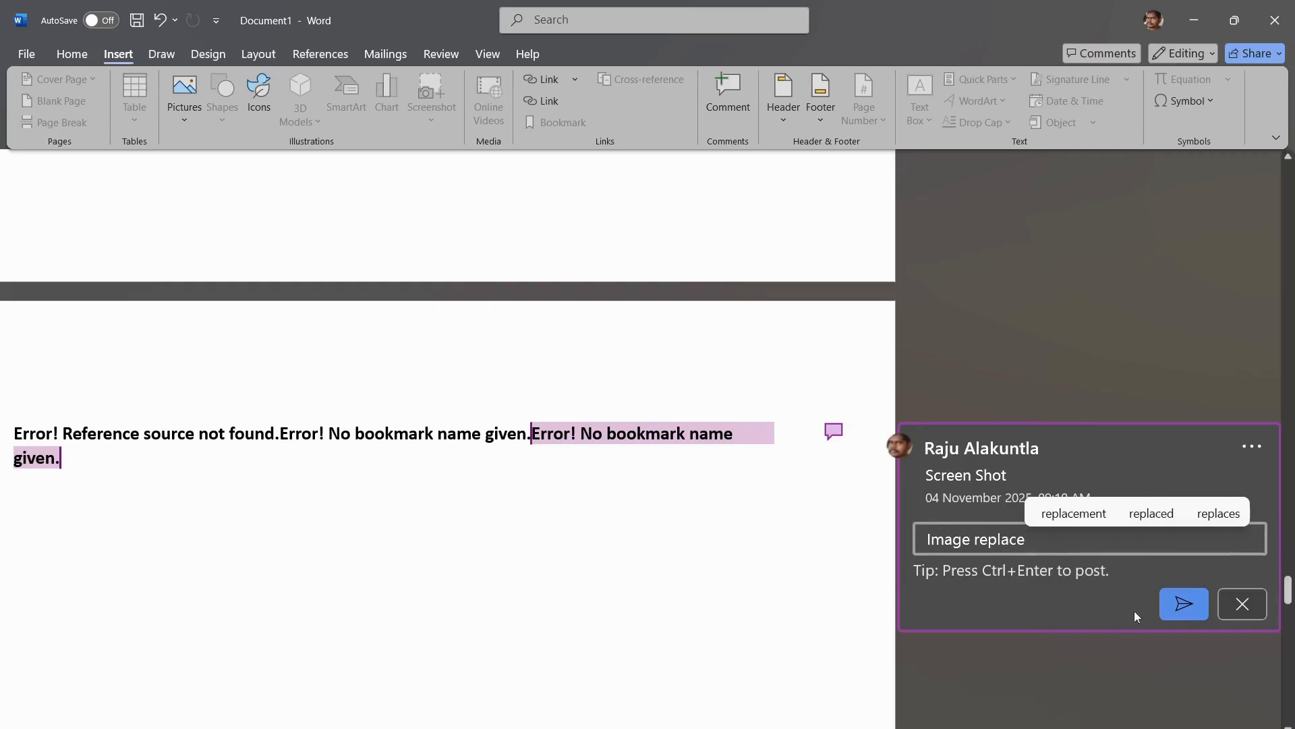
click(1172, 605)
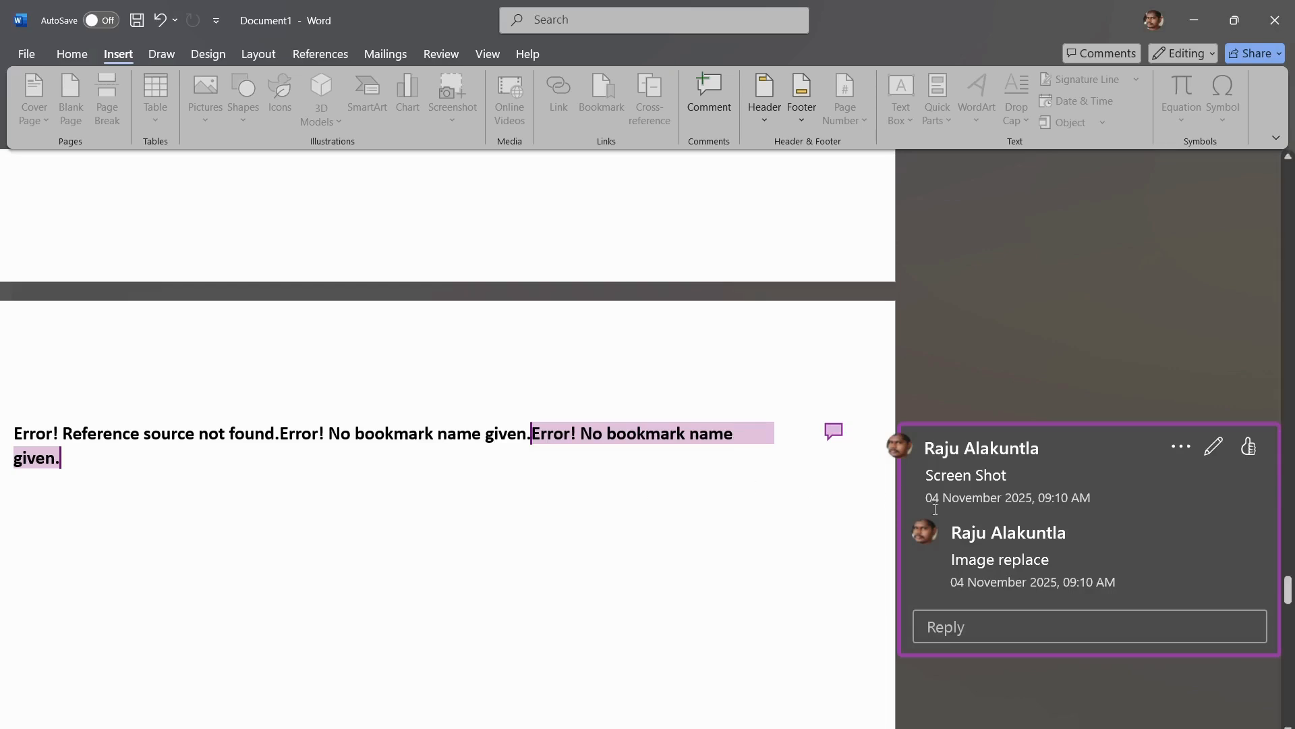
key(ctrl+z)
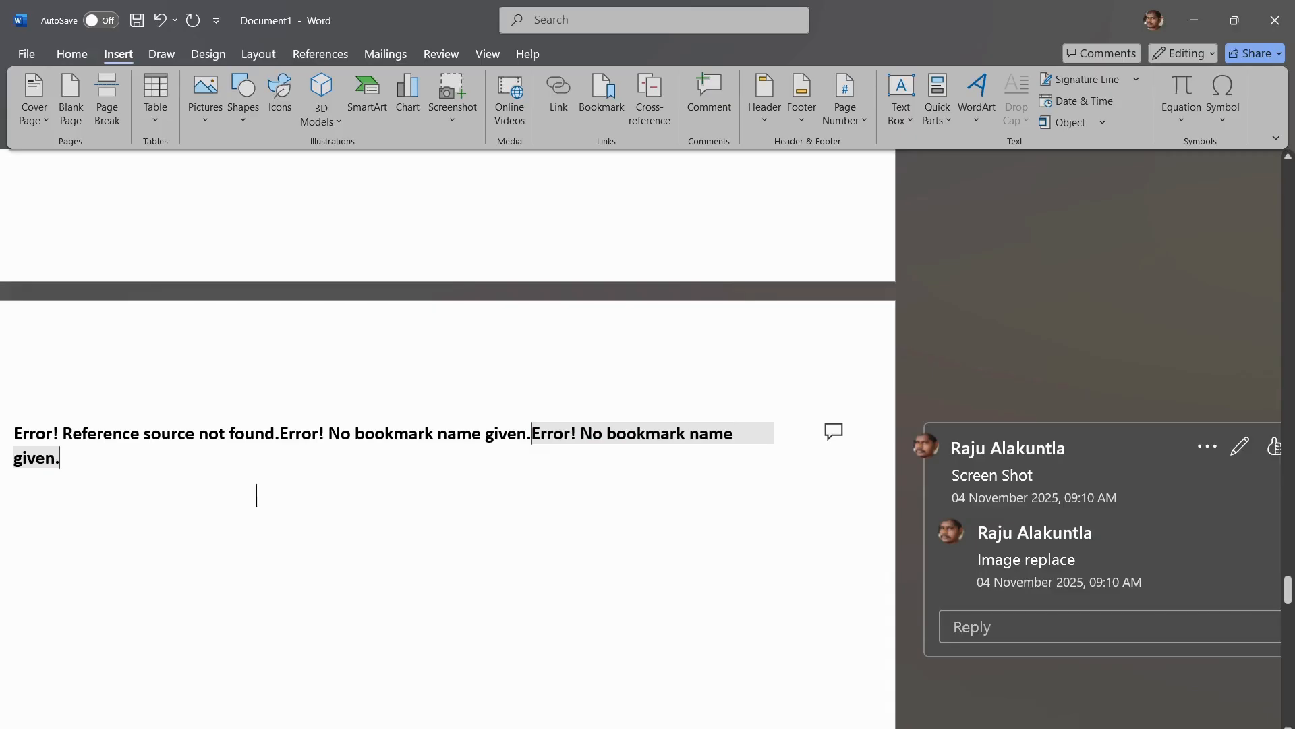
scroll(509, 723, left, 2)
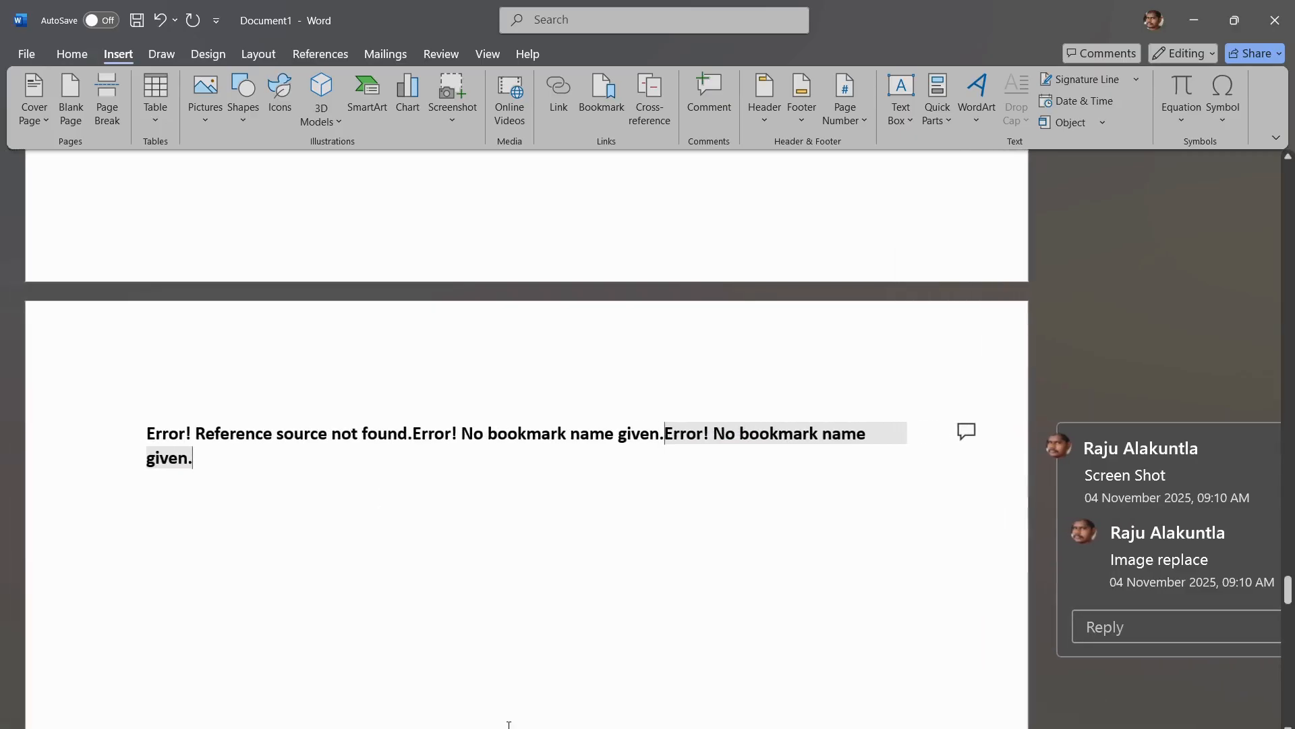
click(721, 107)
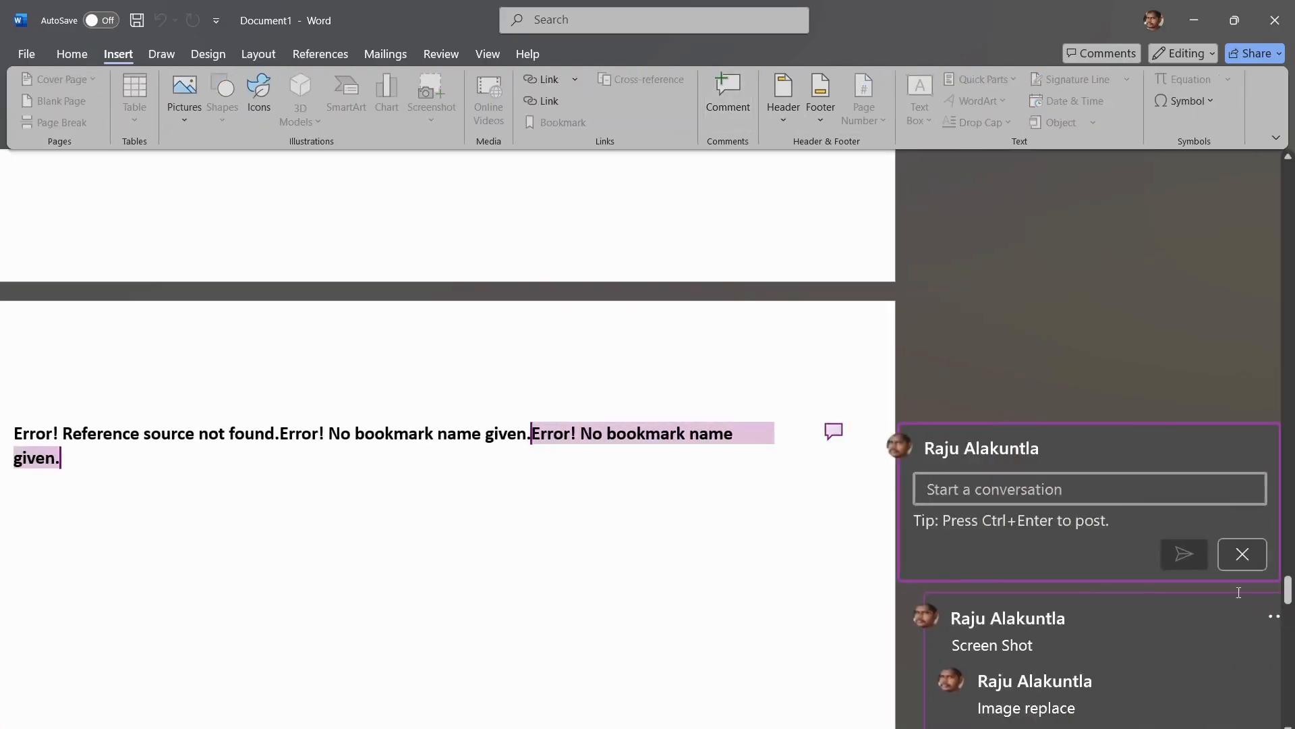
click(1242, 554)
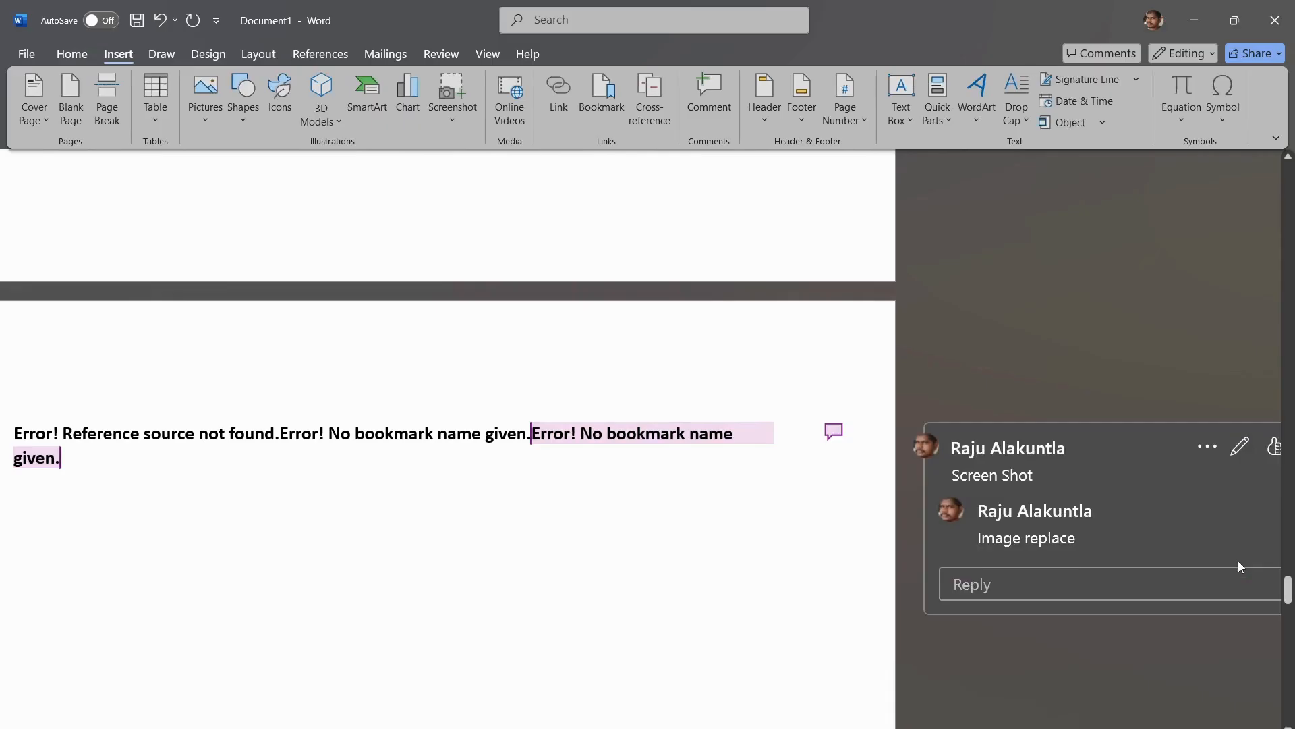
click(709, 85)
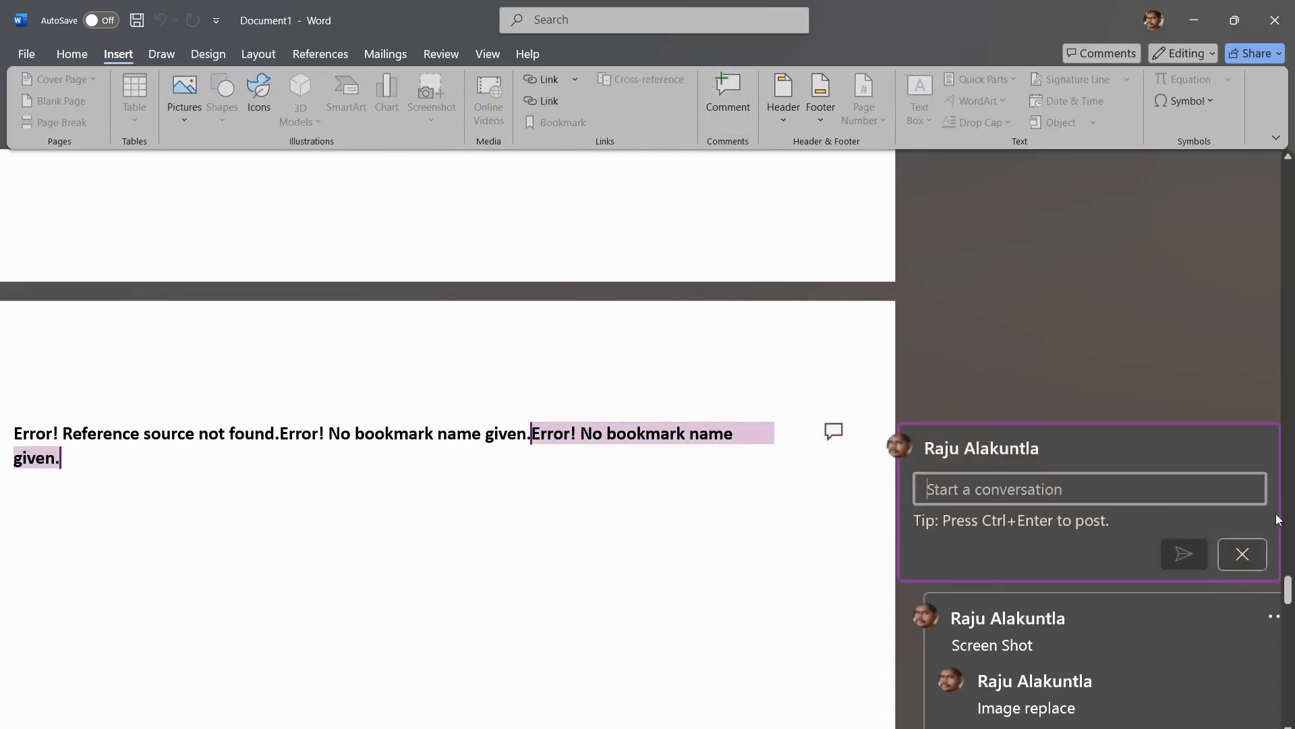
click(1258, 544)
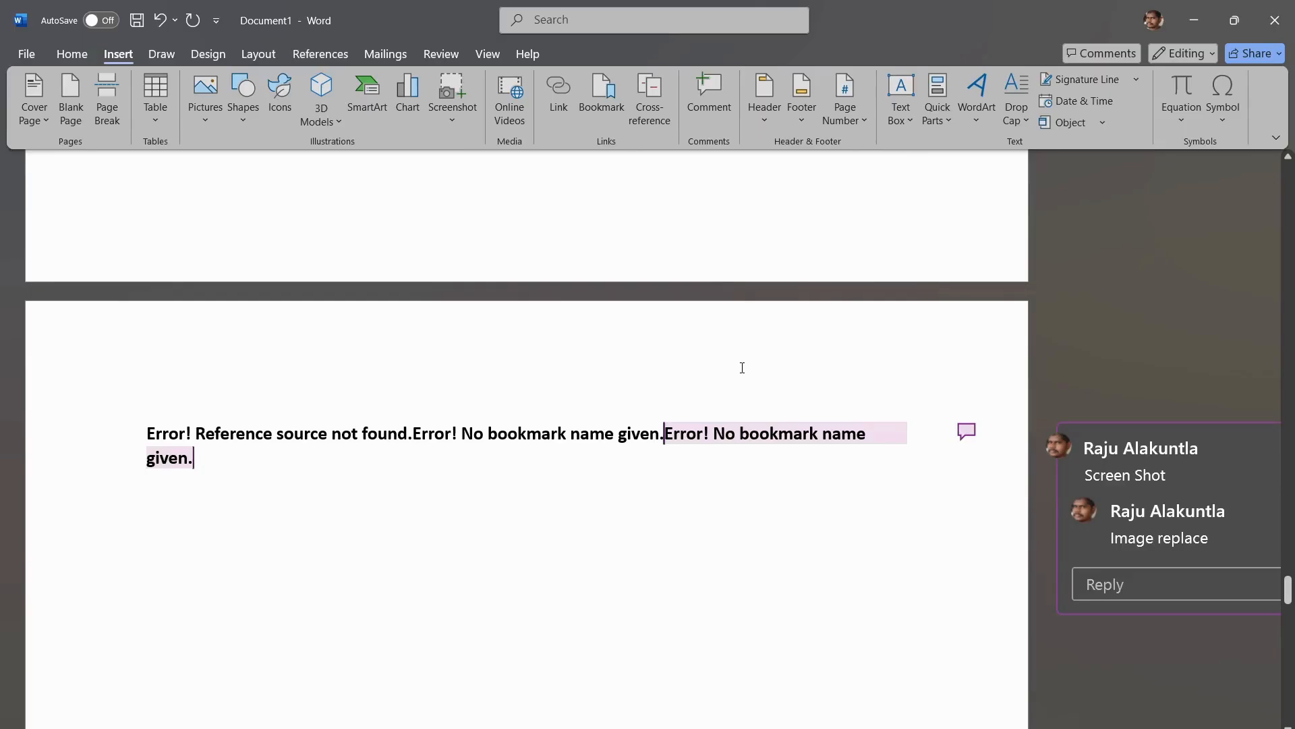
Step: Delete the "Screen Shot" comment thread together with its reply and deselect the error text
click(966, 430)
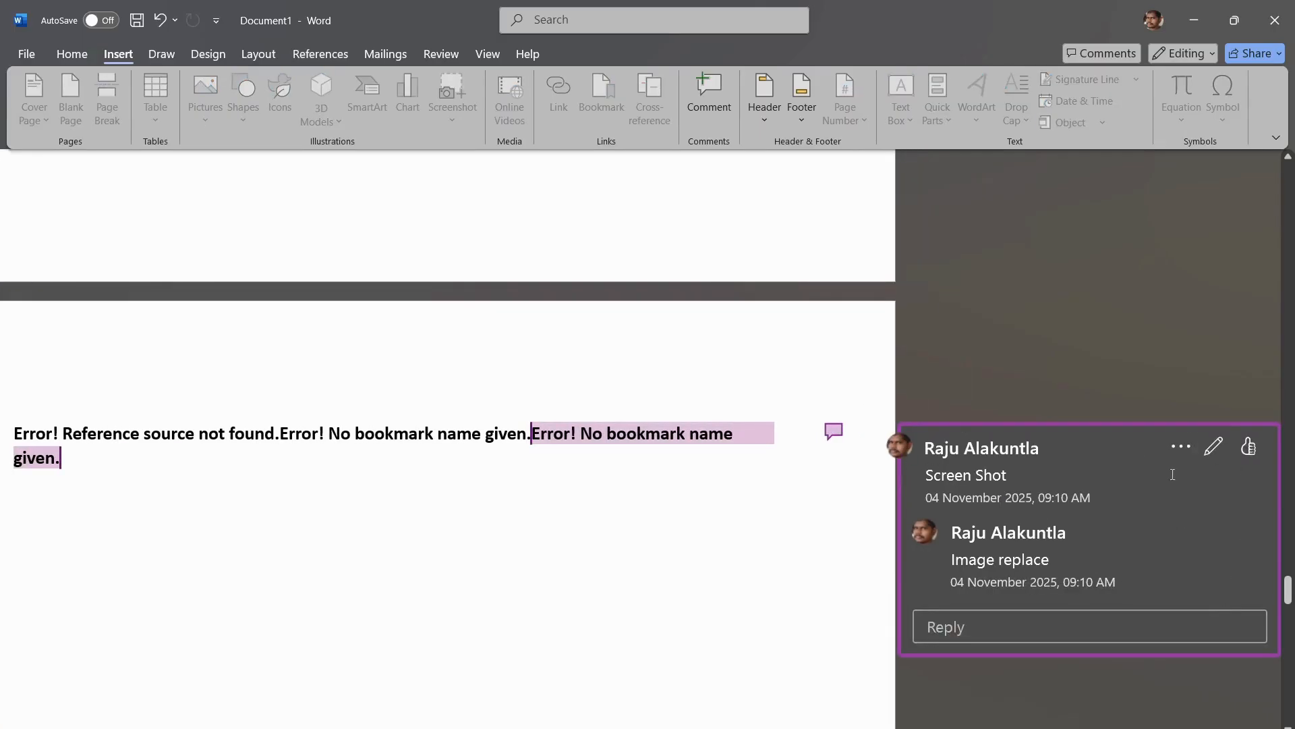
click(1185, 447)
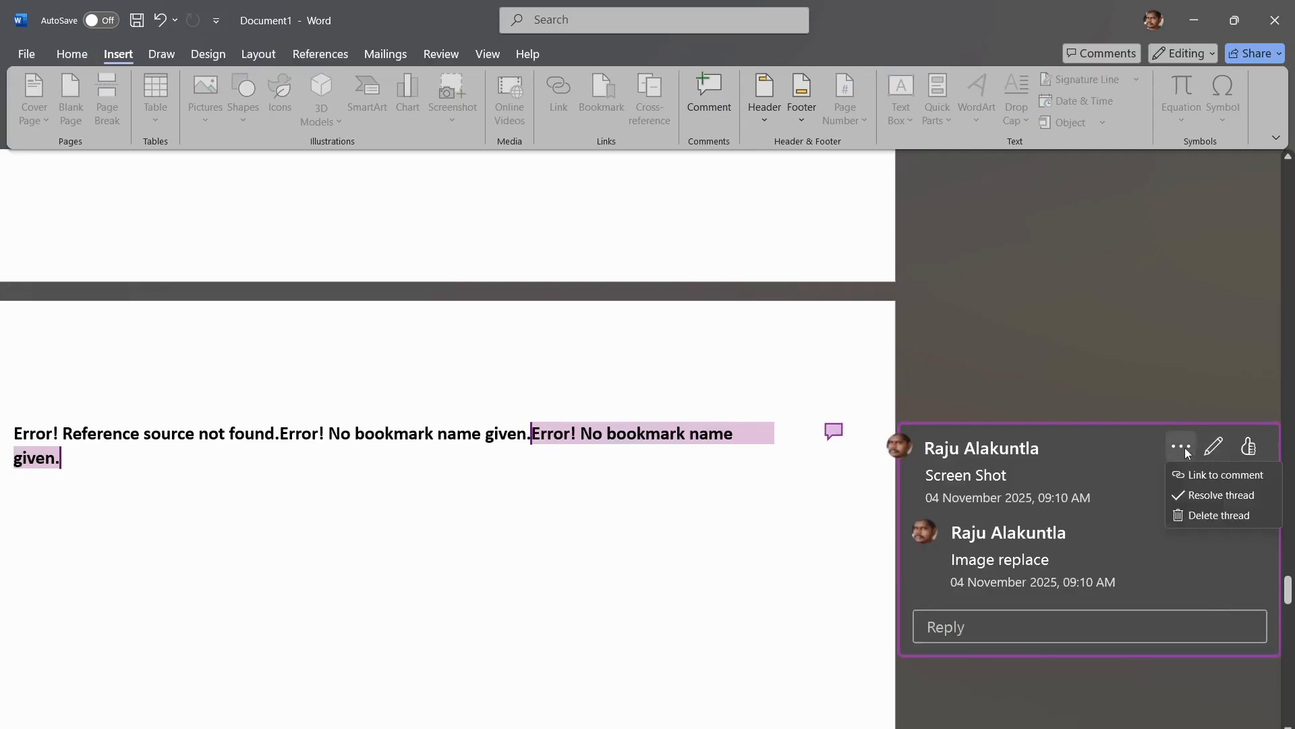
click(1223, 514)
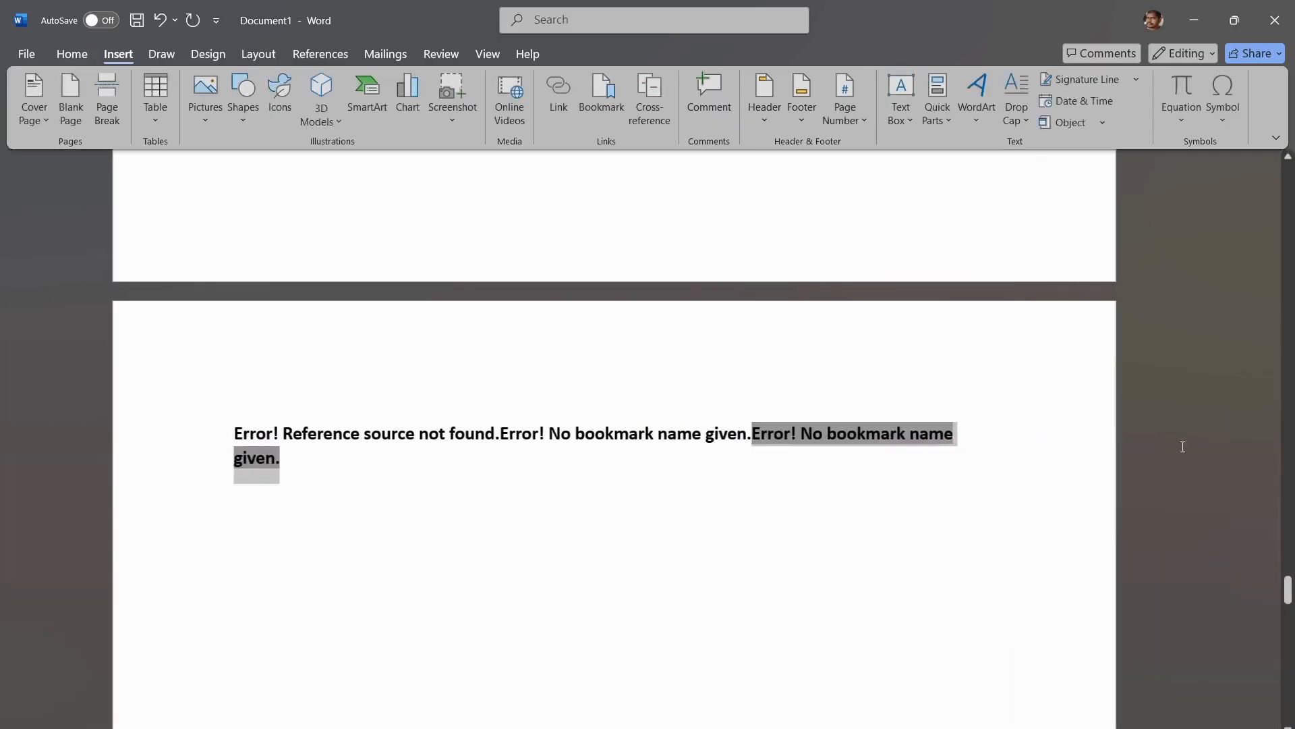
click(941, 508)
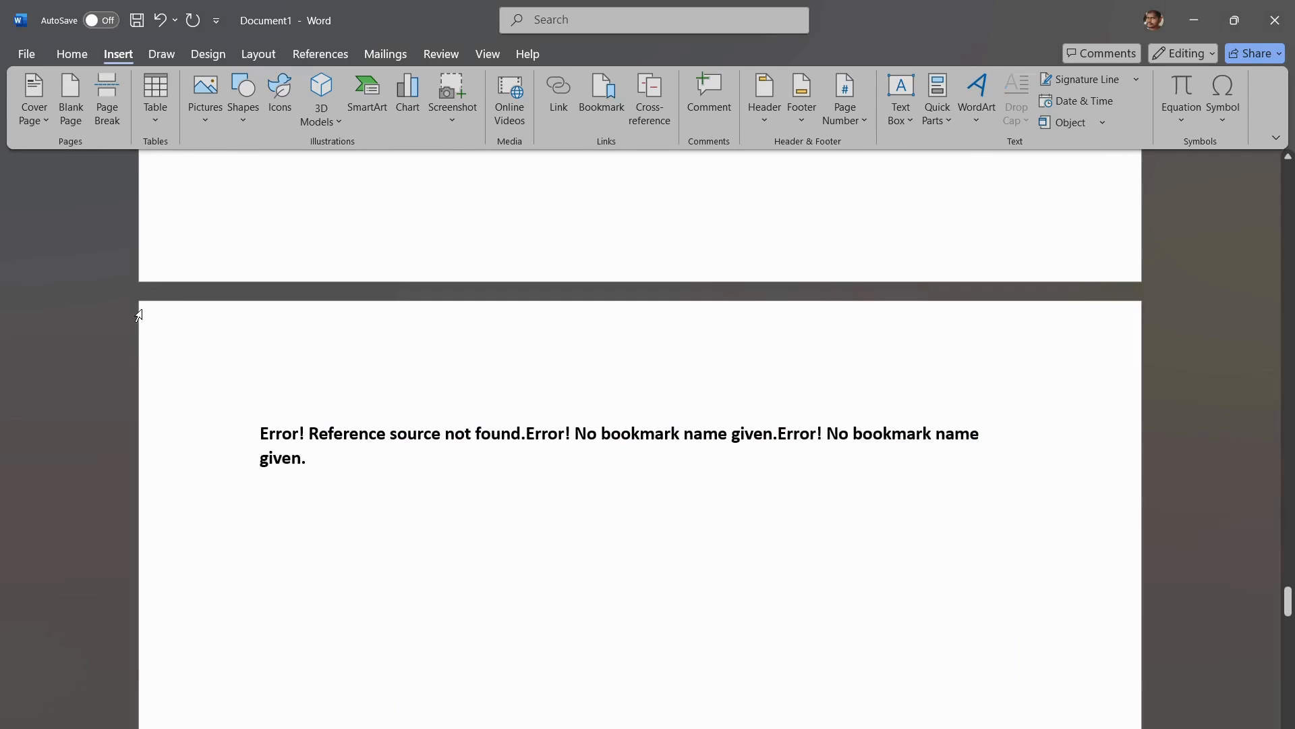
Step: Browse the built-in and Office.com header designs and insert the Facet (Even Page) header
key(ctrl+a)
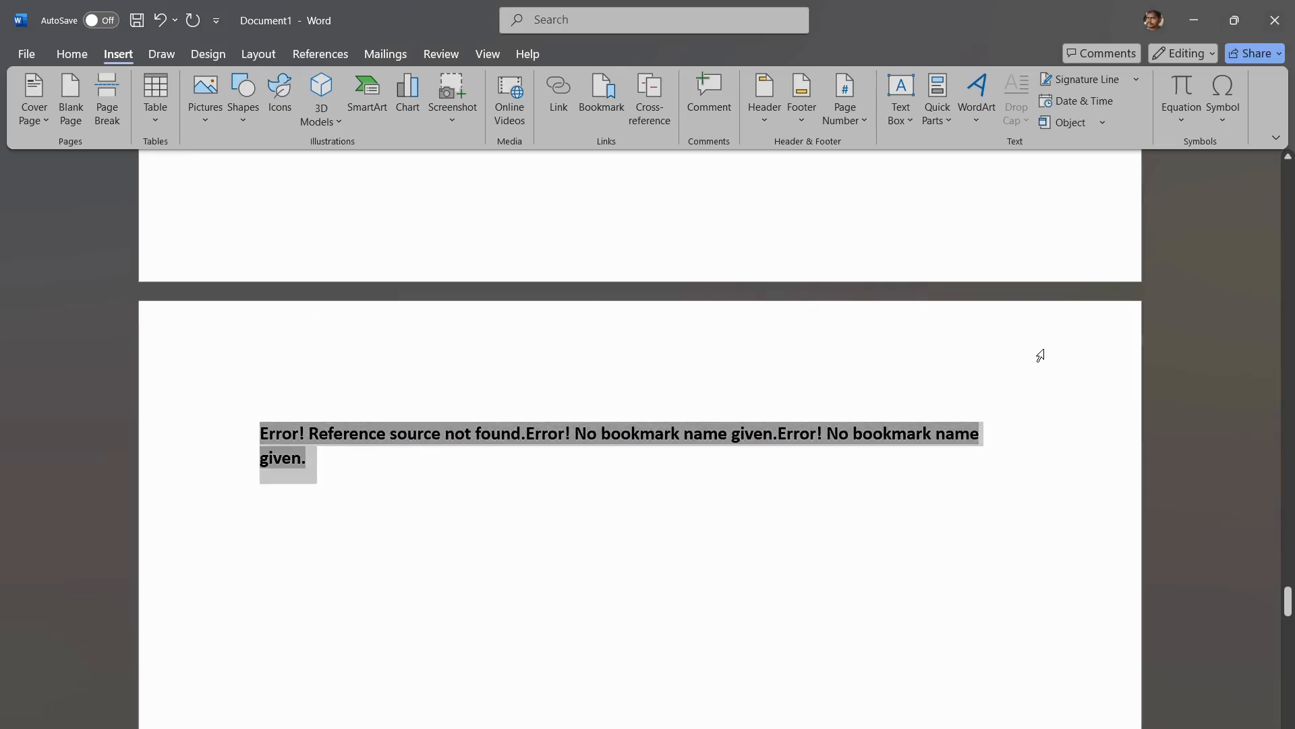
click(726, 390)
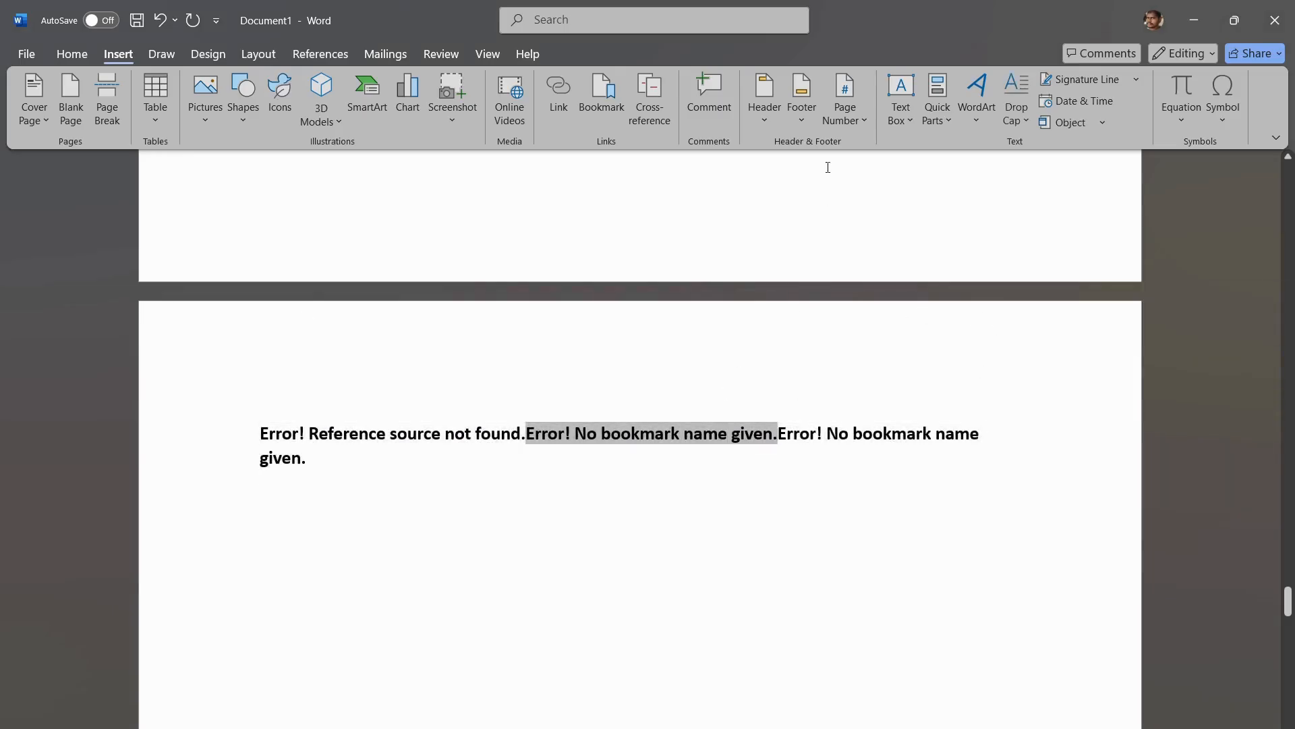
click(768, 123)
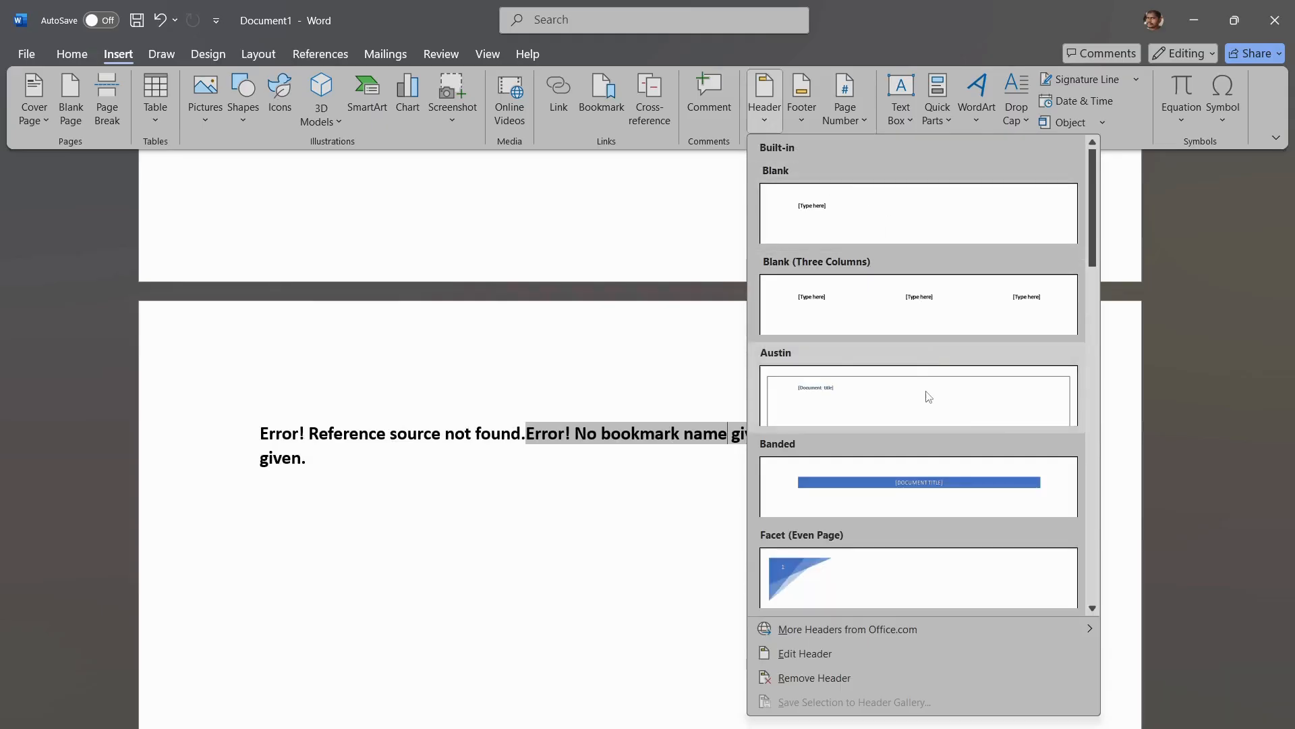
scroll(927, 394, down, 10)
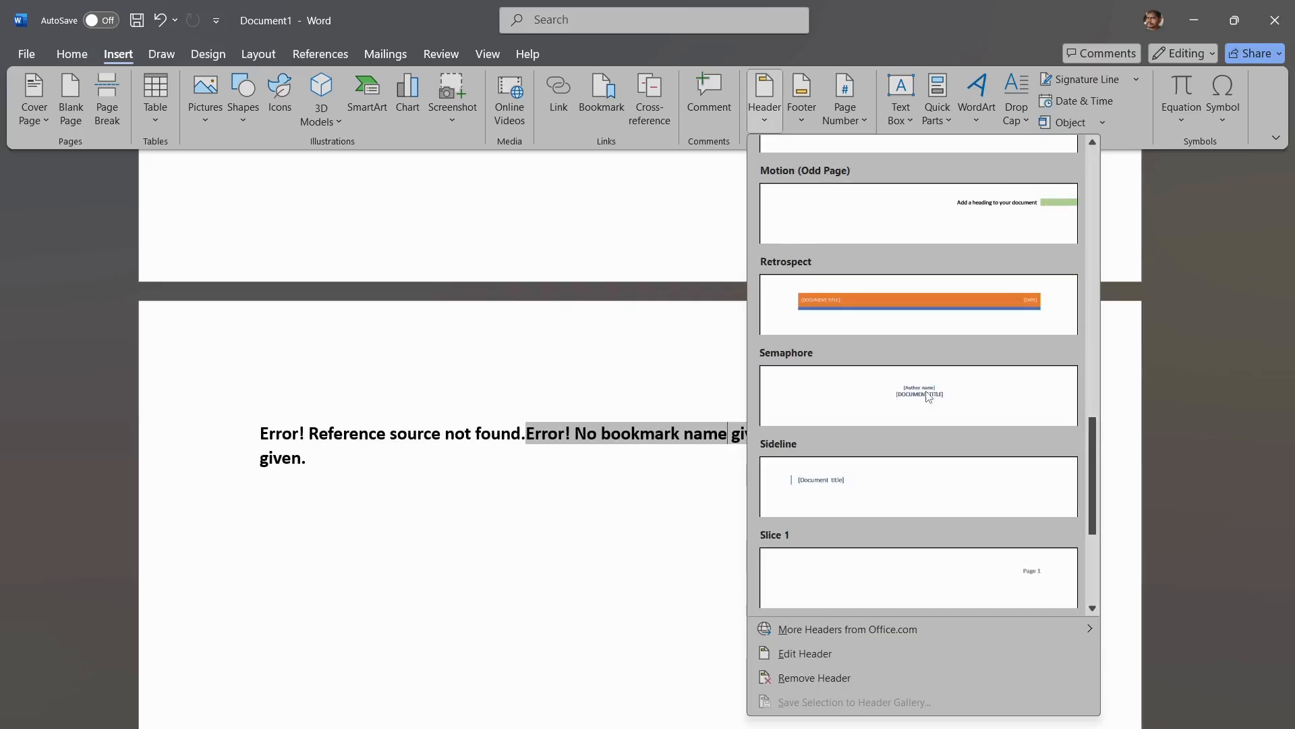
scroll(985, 498, down, 3)
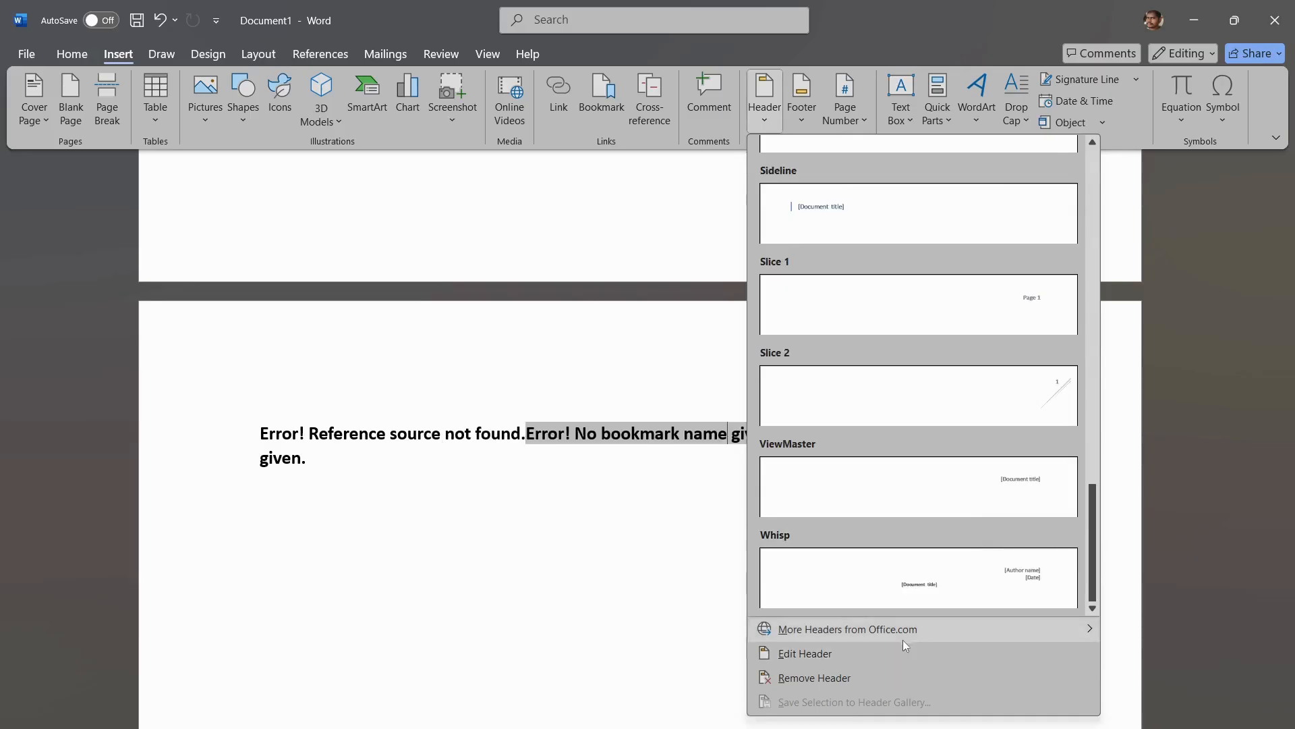
mouse_move(902, 640)
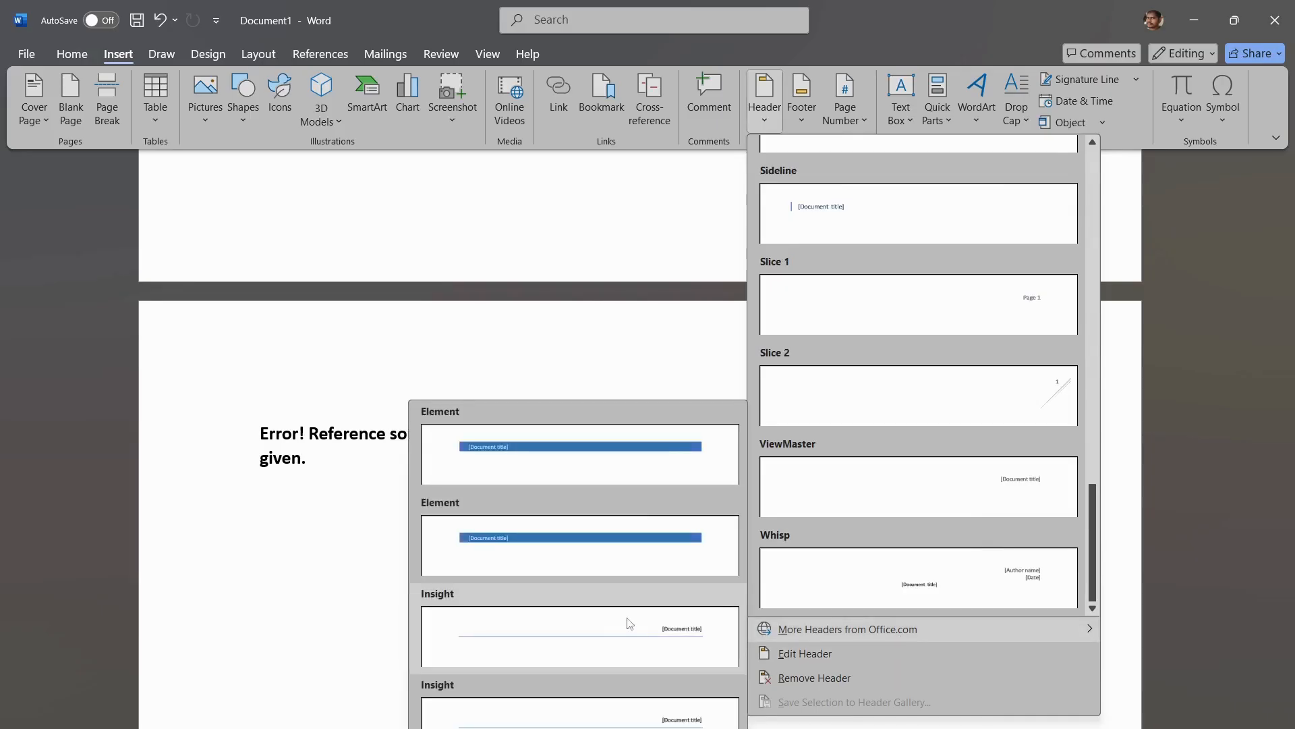
scroll(896, 408, up, 10)
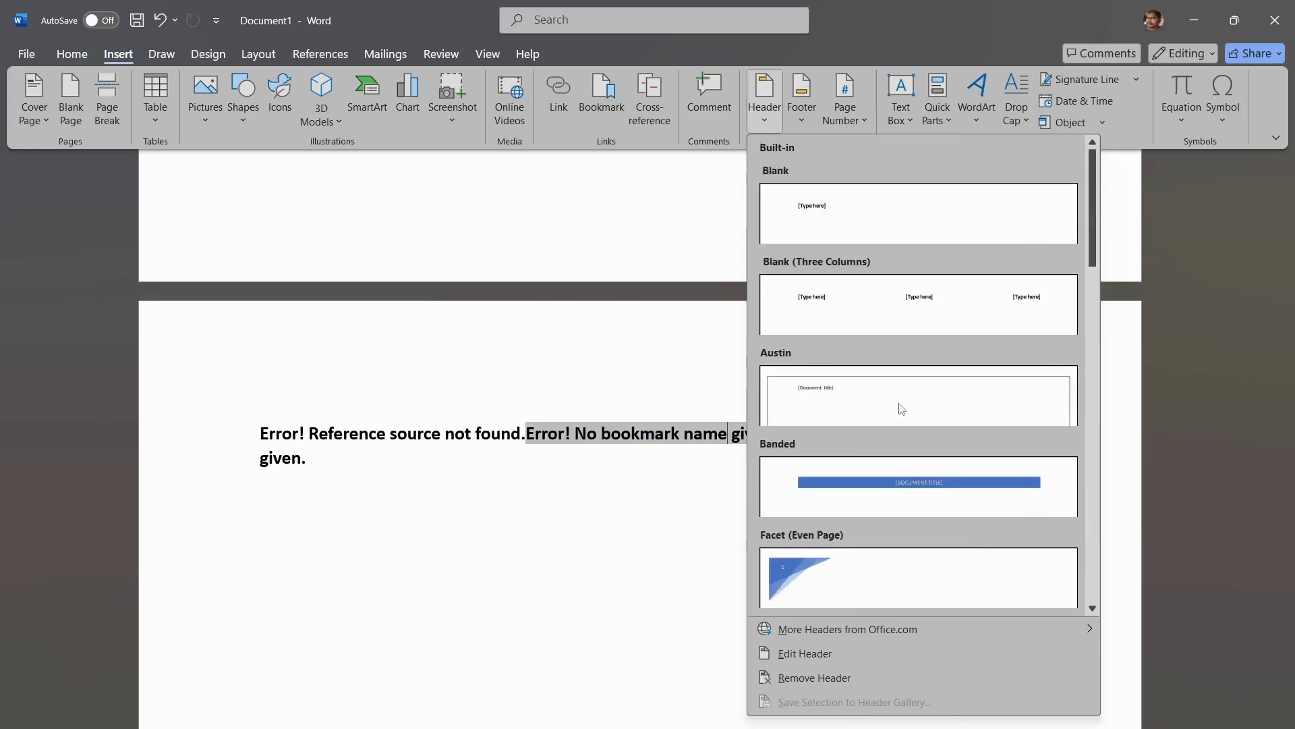
click(894, 570)
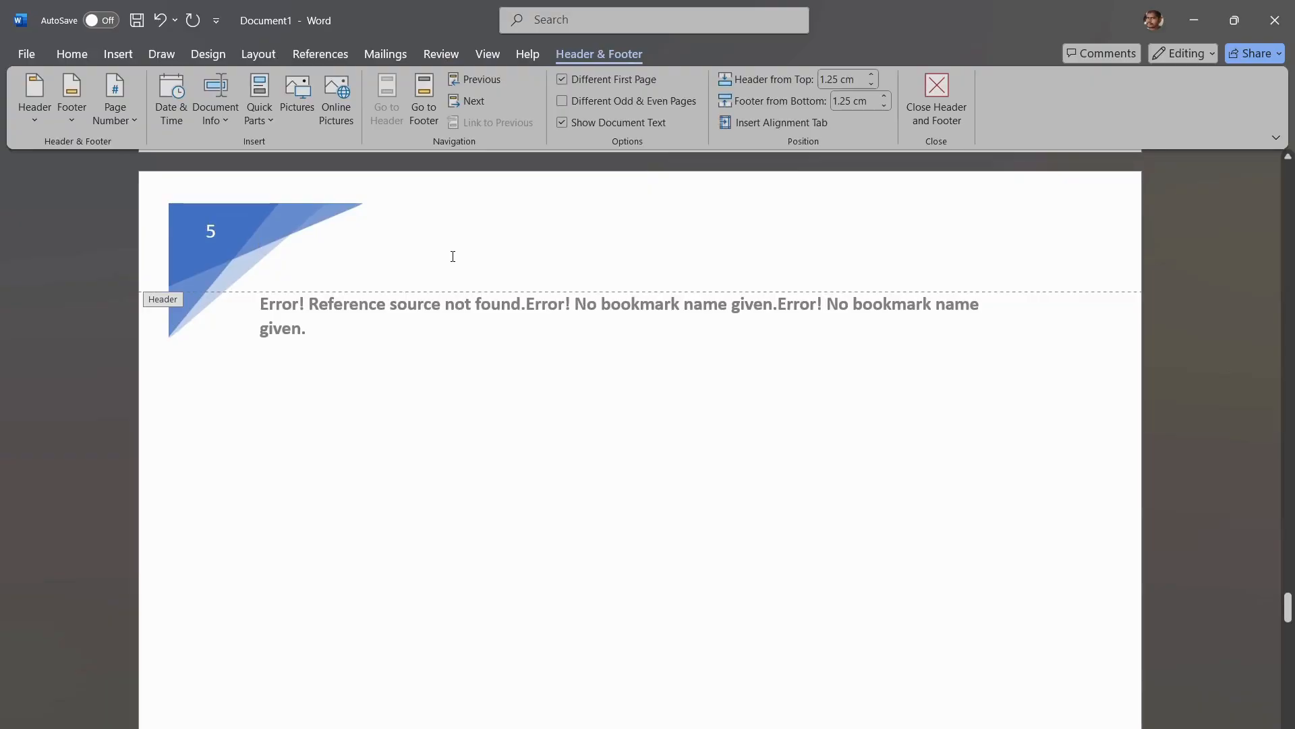
Step: Replace the Facet header with the built-in Austin header design
scroll(453, 256, up, 5)
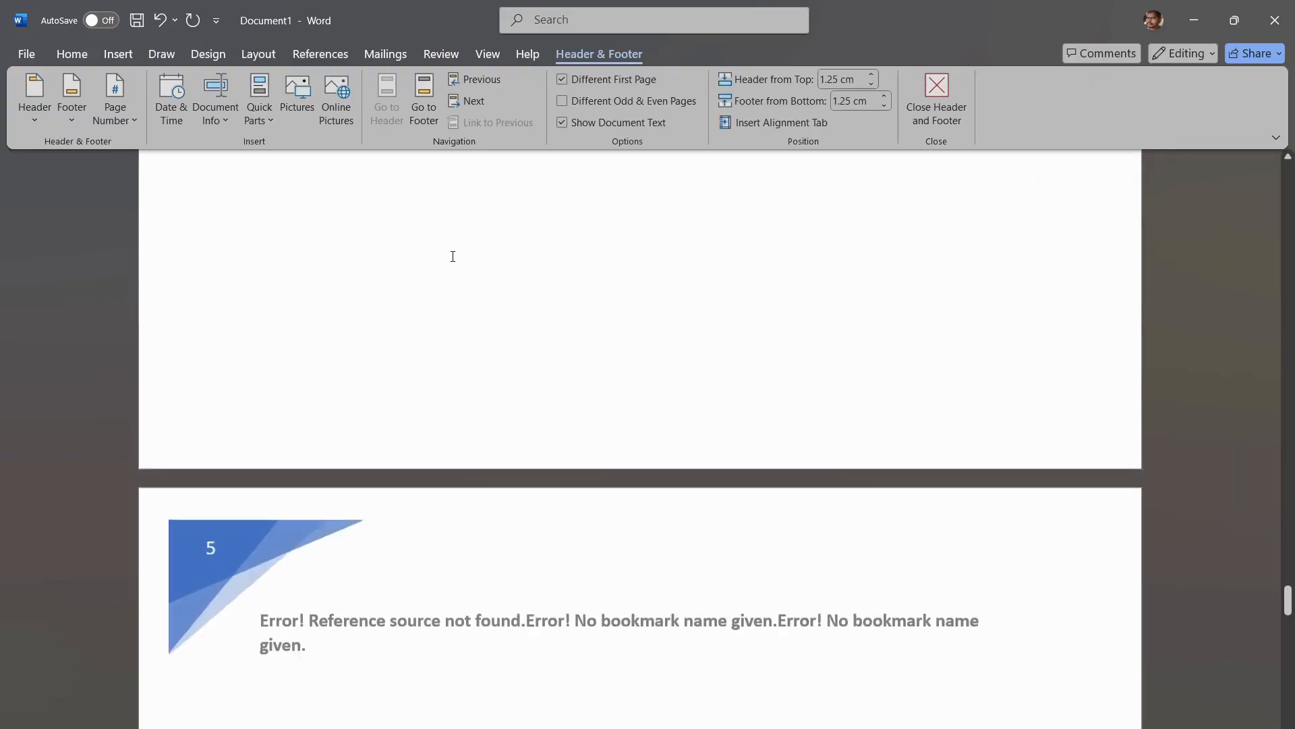
scroll(452, 257, up, 10)
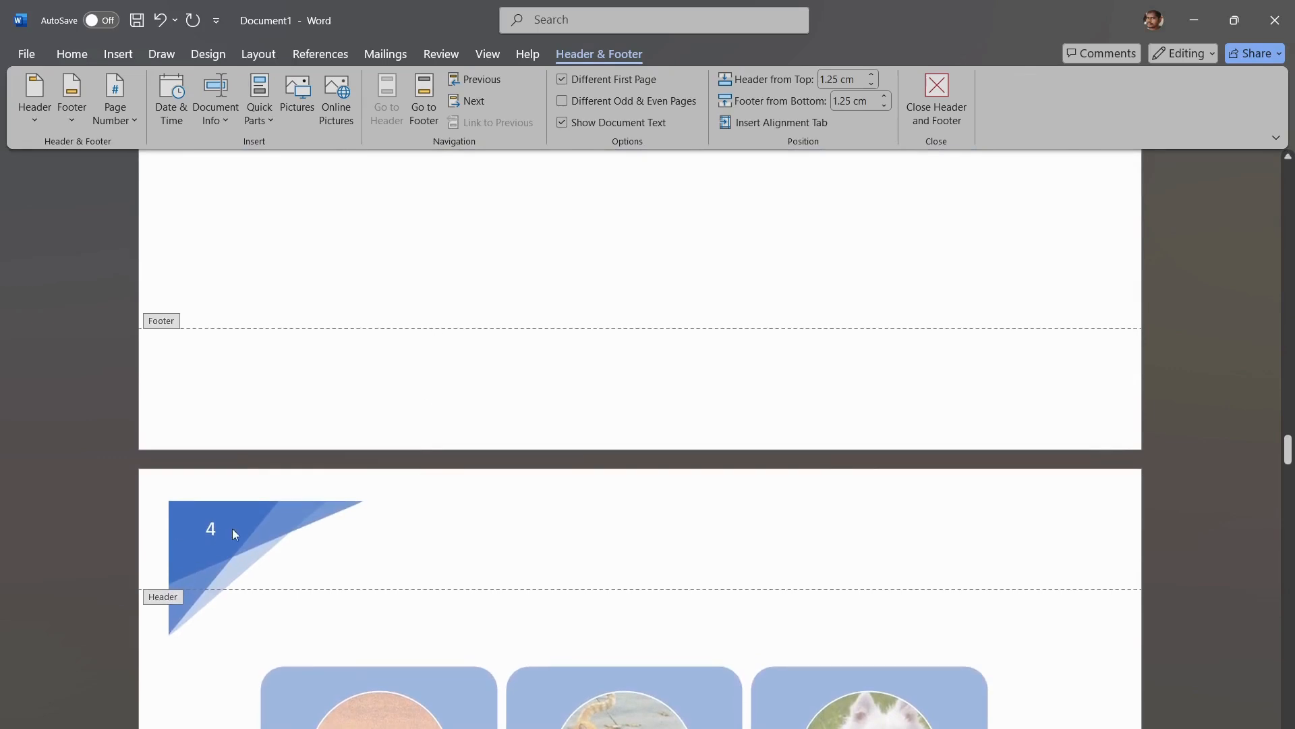
scroll(280, 529, down, 7)
scroll(281, 533, down, 15)
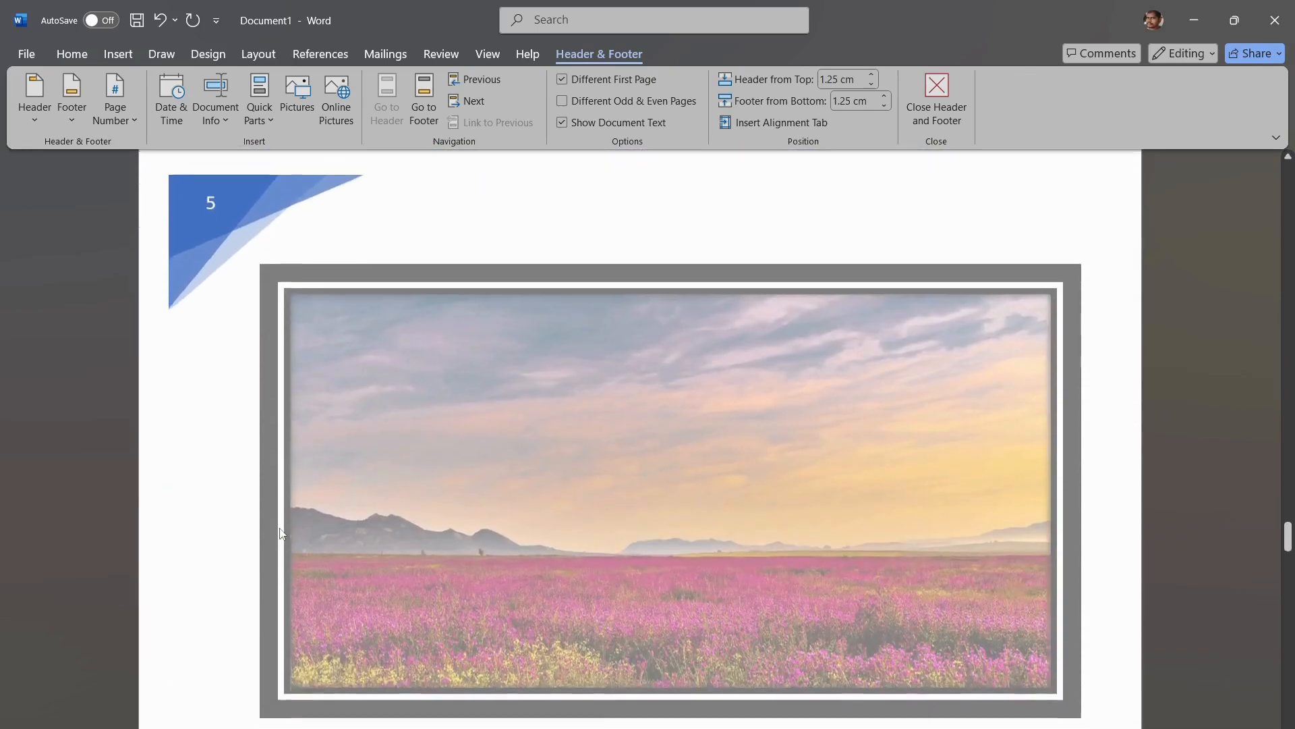
scroll(281, 533, down, 2)
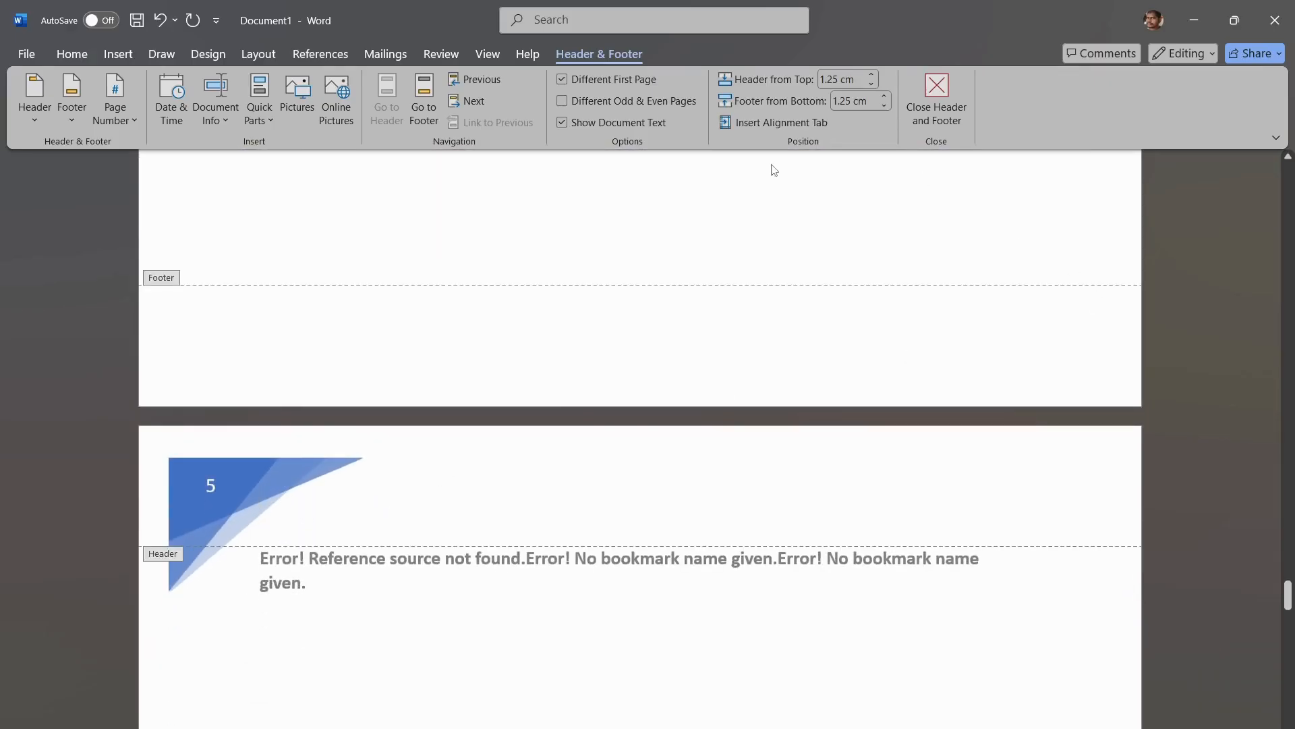
click(166, 56)
click(116, 54)
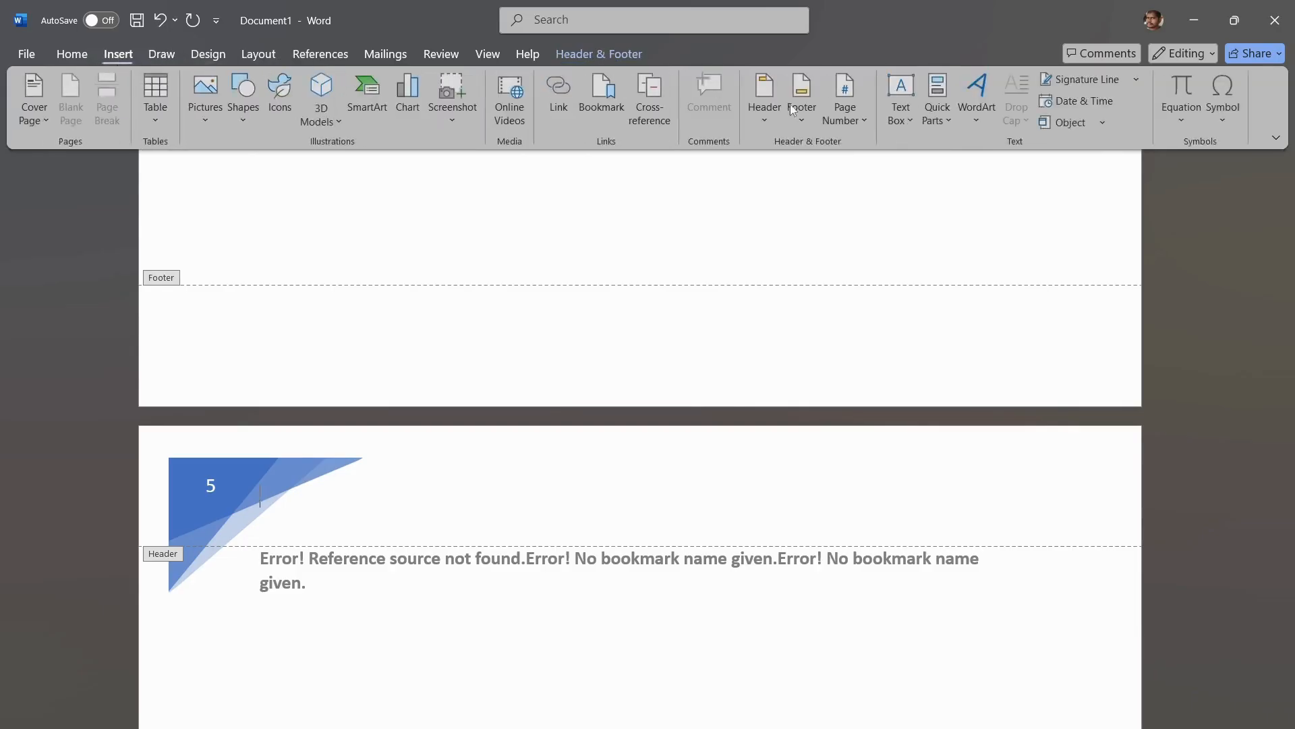
click(771, 114)
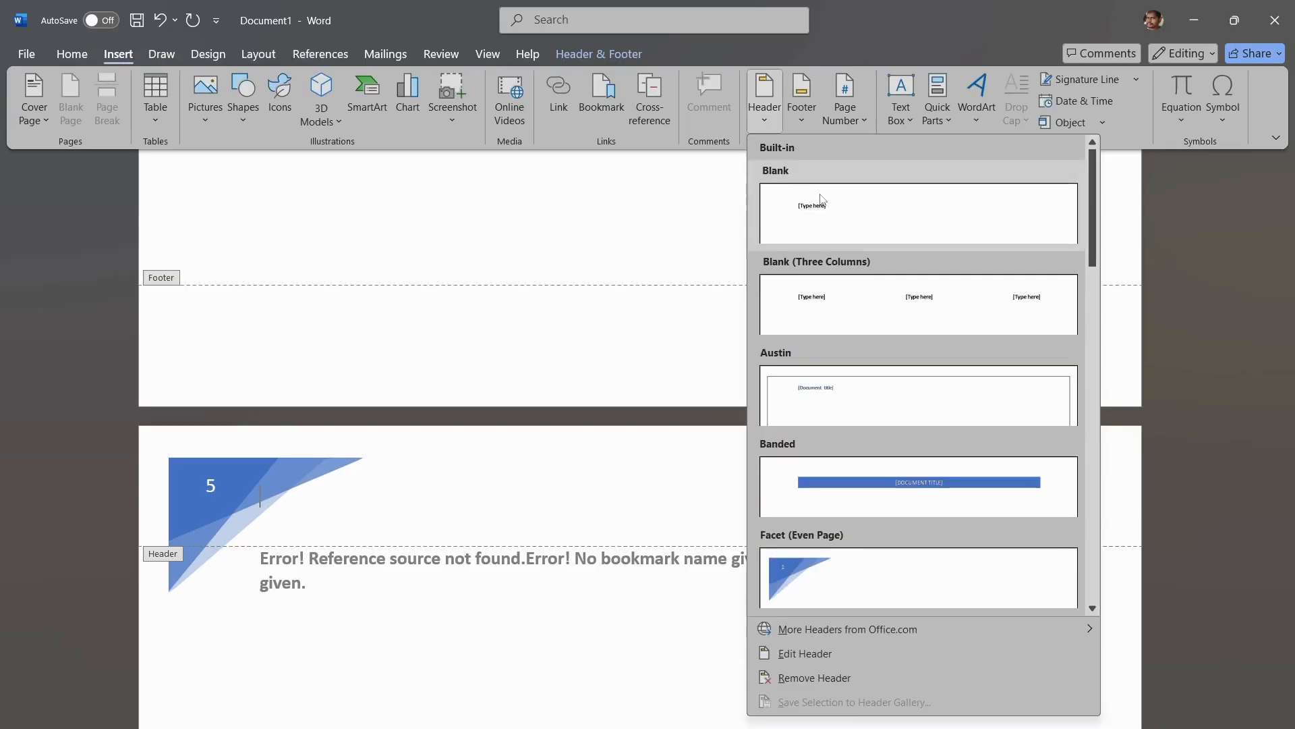
click(889, 384)
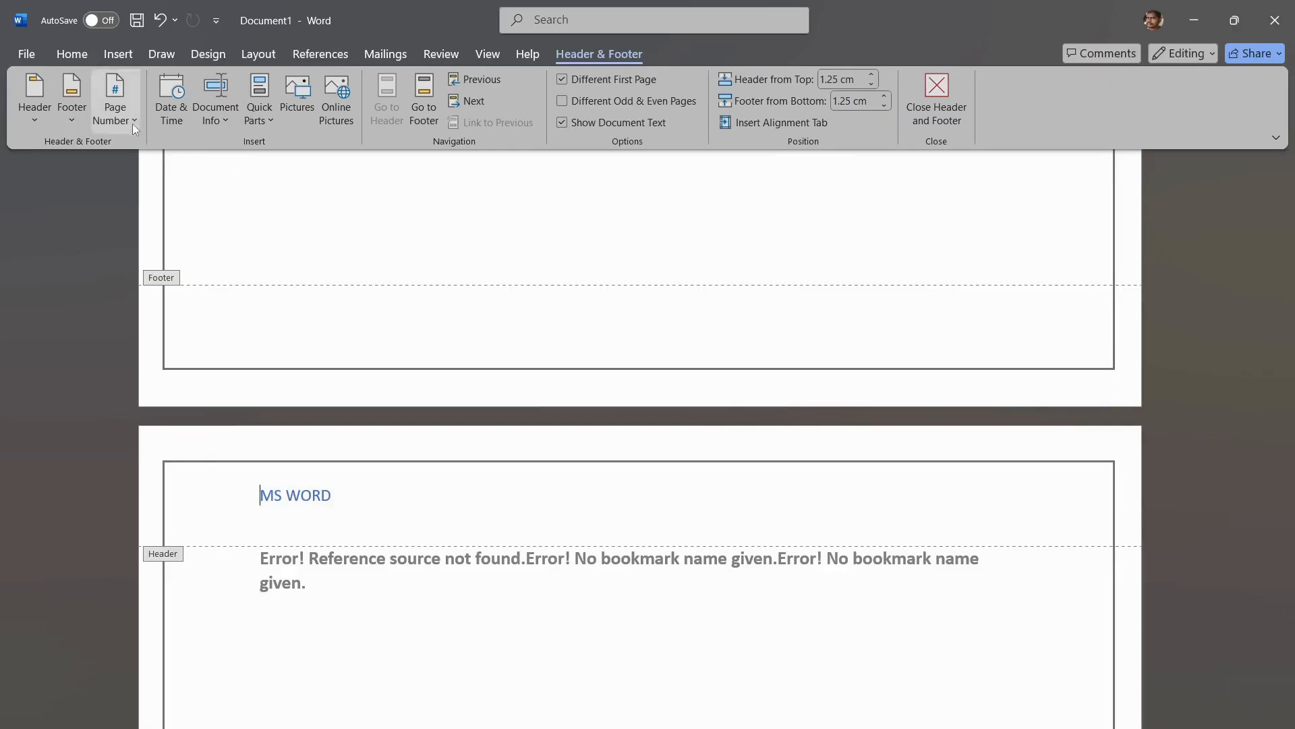
Step: Remove the header from the document and close header and footer editing
click(125, 54)
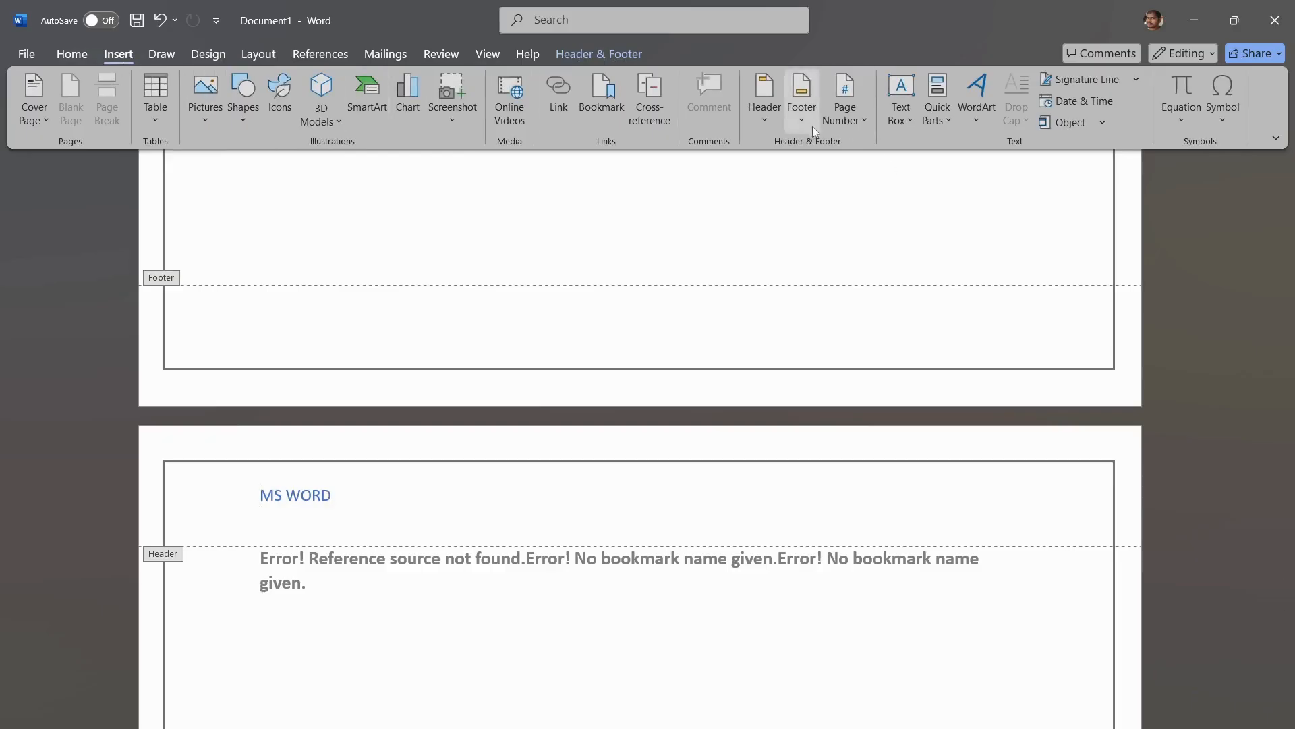
click(767, 123)
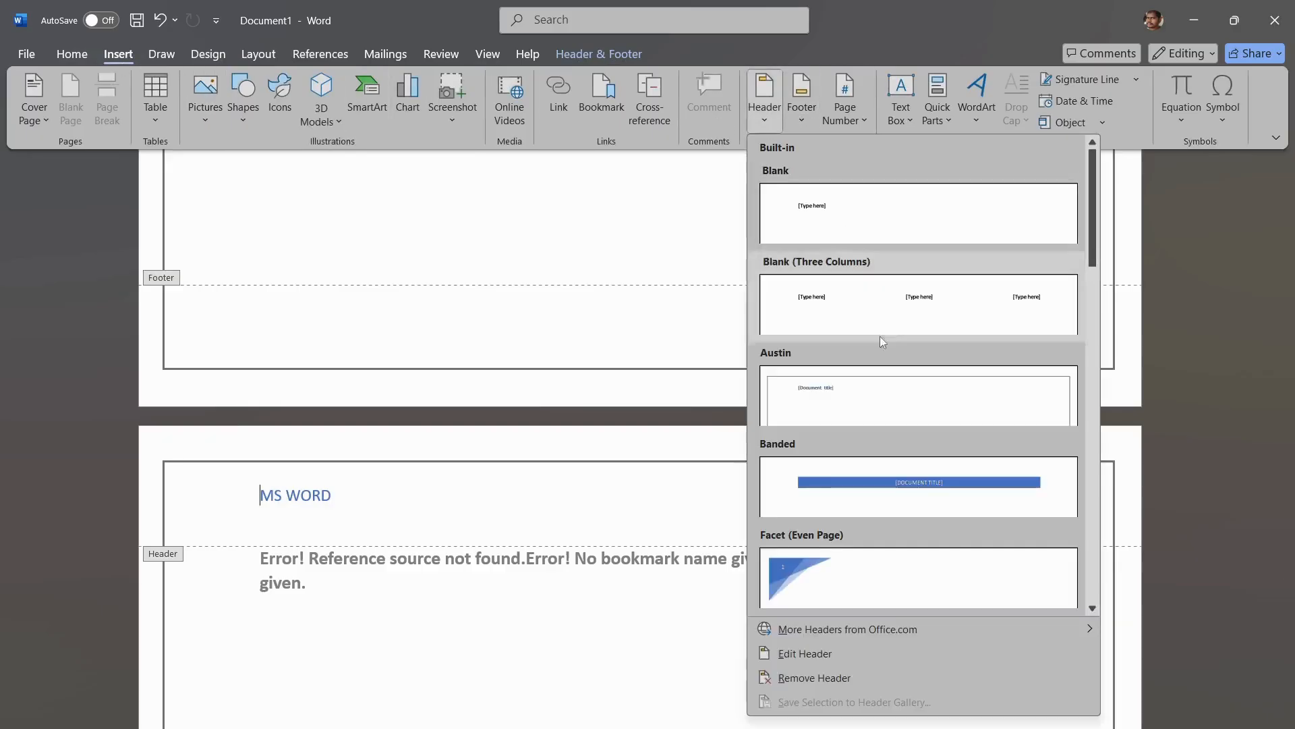
click(888, 678)
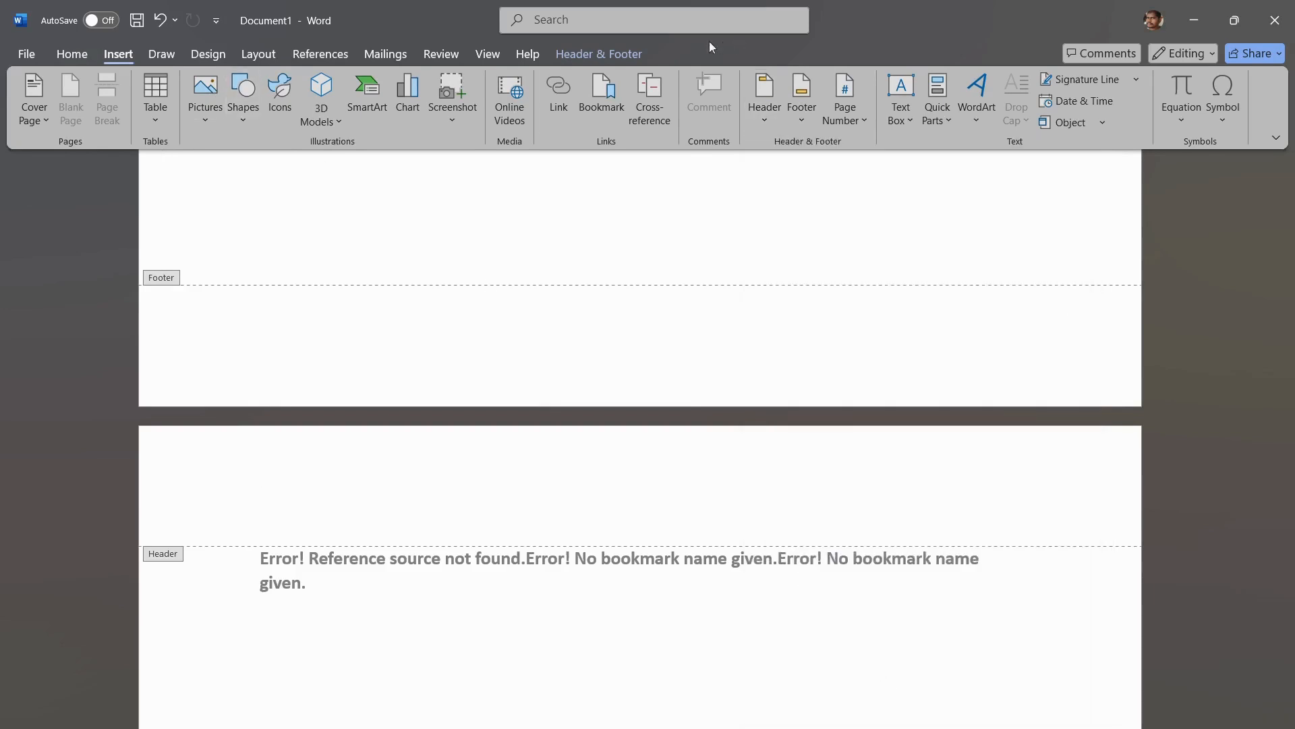
click(568, 59)
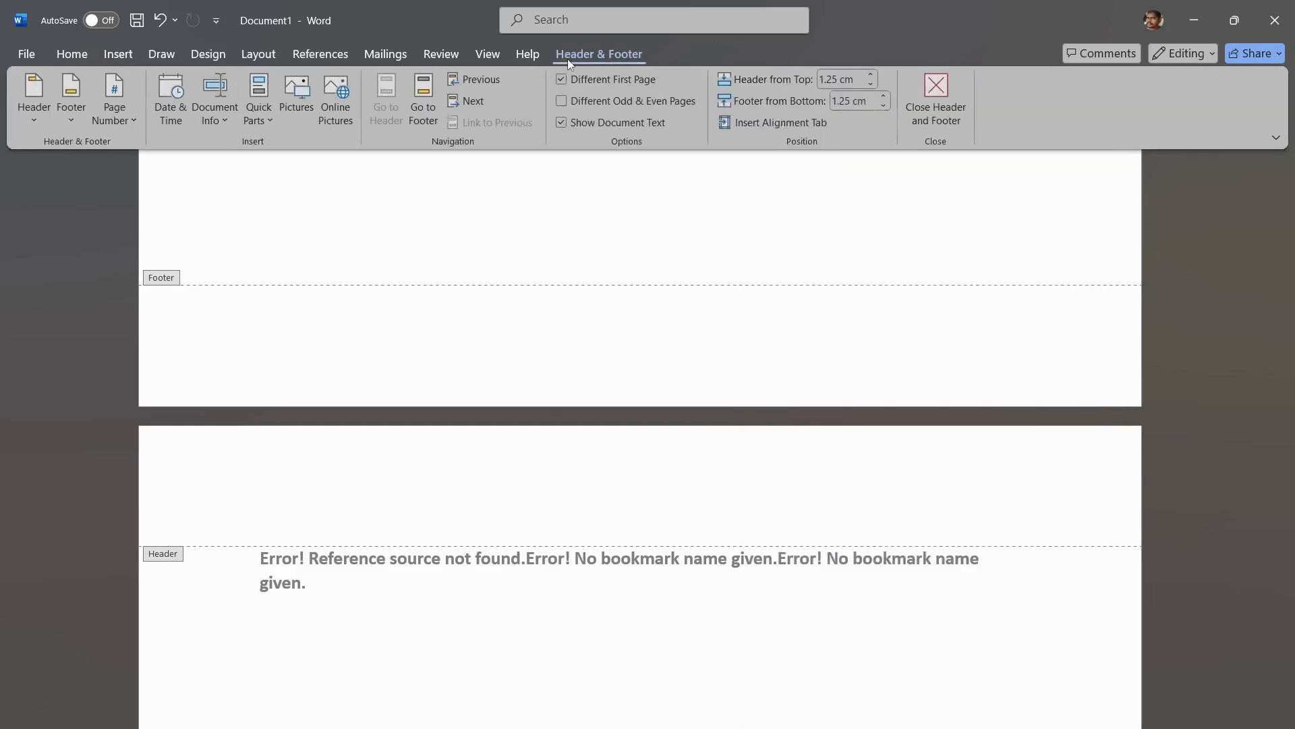
click(949, 112)
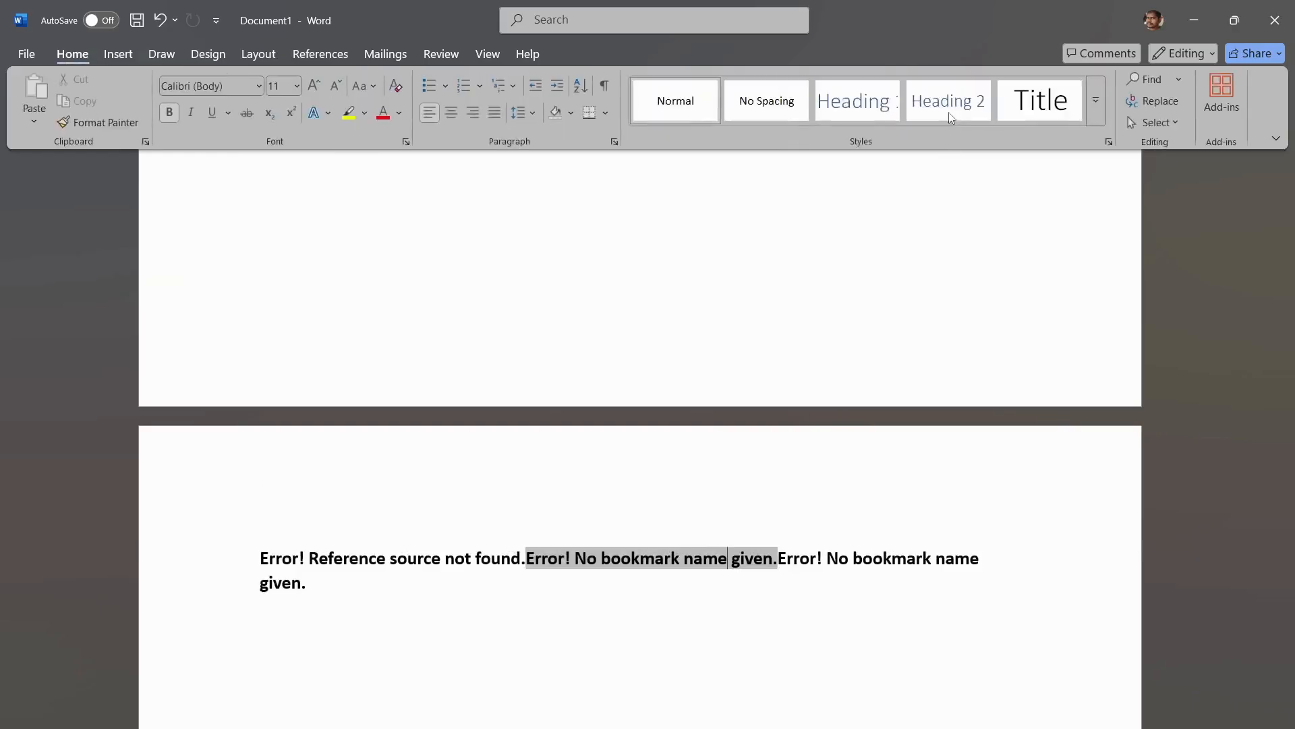
Step: Browse the built-in and Office.com footer designs and insert the Ion (Dark) footer
click(165, 56)
click(116, 55)
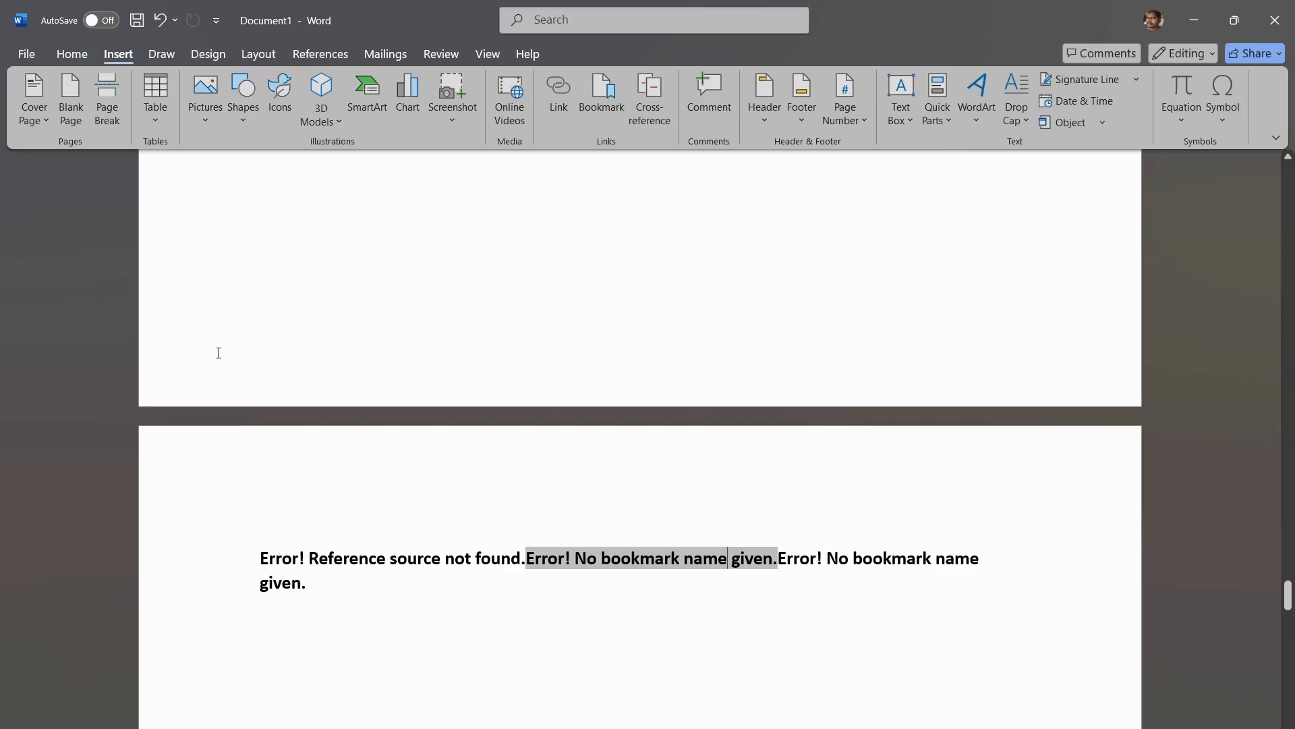
click(801, 119)
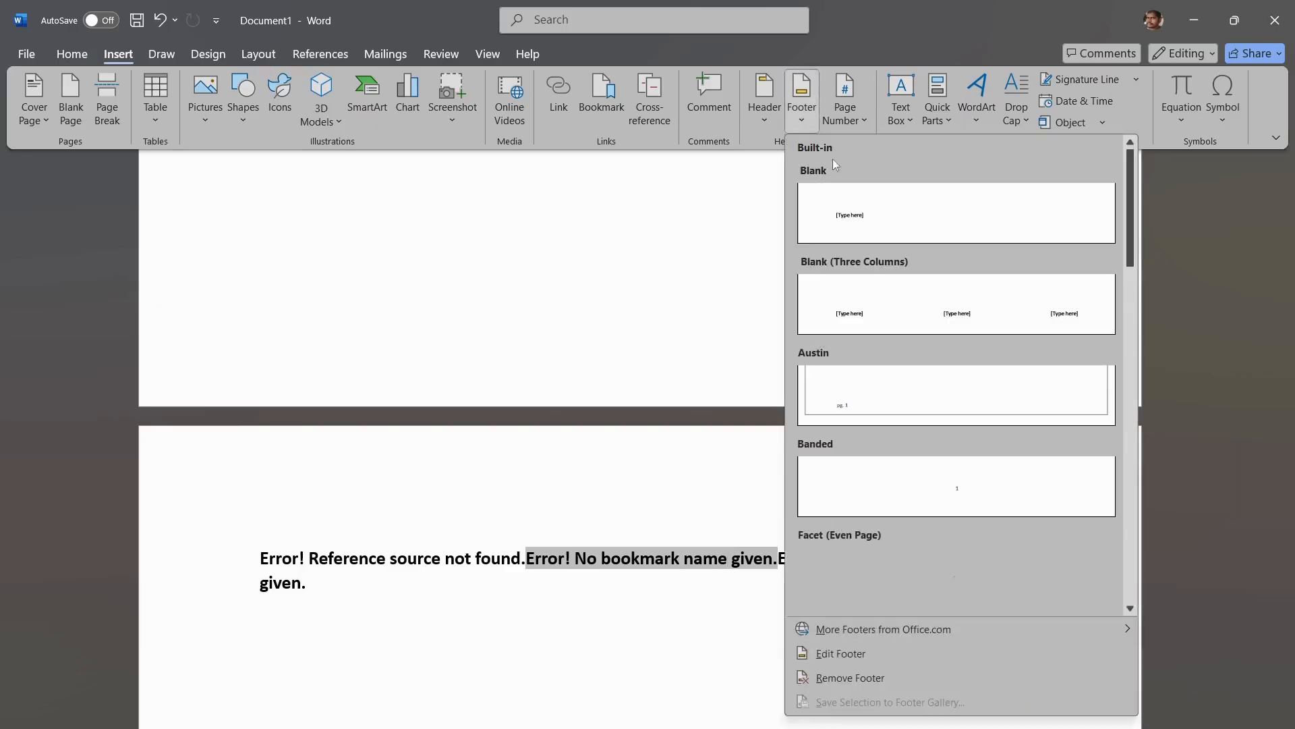
scroll(985, 334, down, 15)
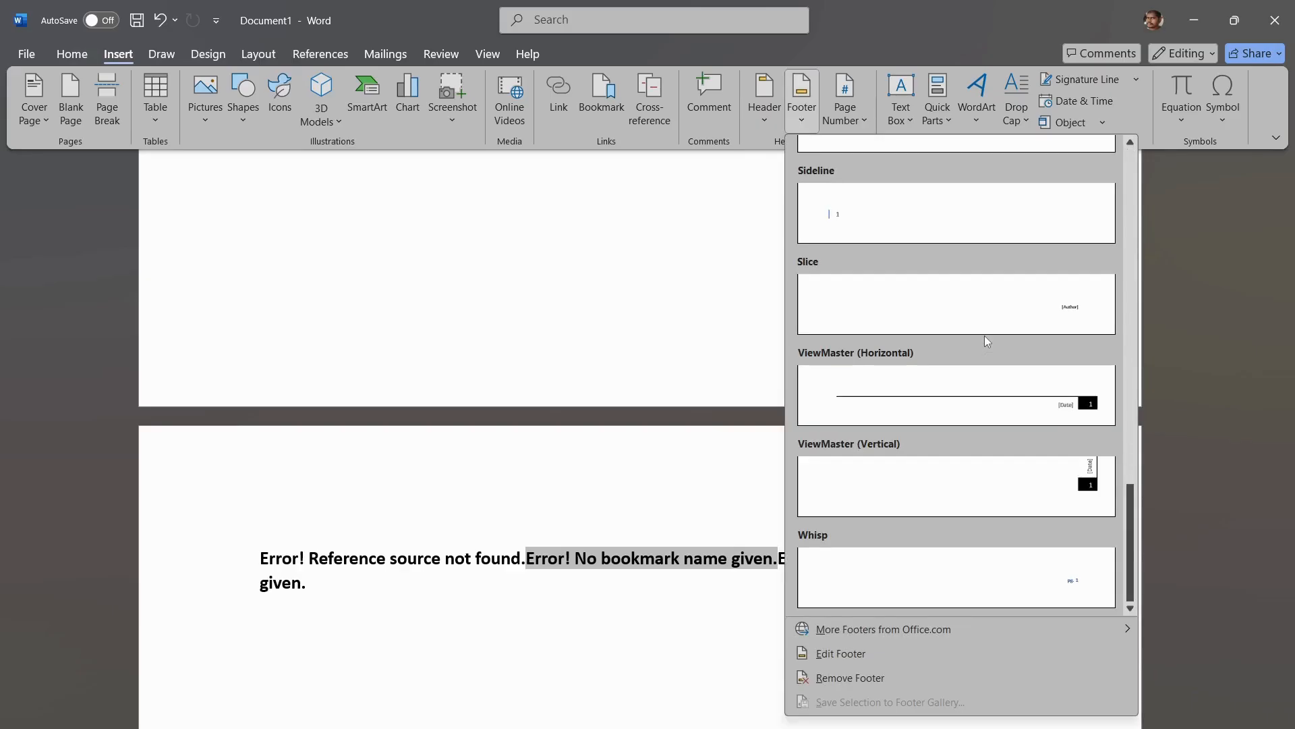
mouse_move(966, 637)
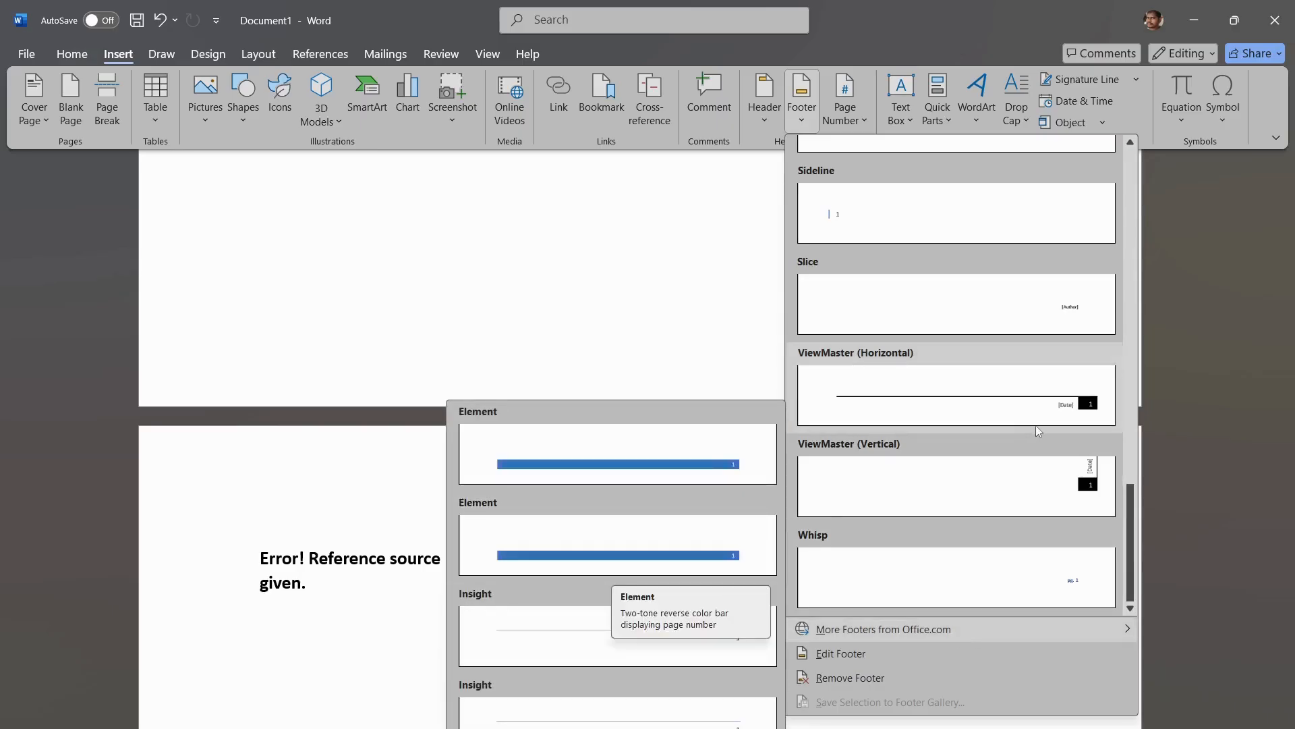
scroll(1038, 430, up, 10)
scroll(1036, 427, down, 6)
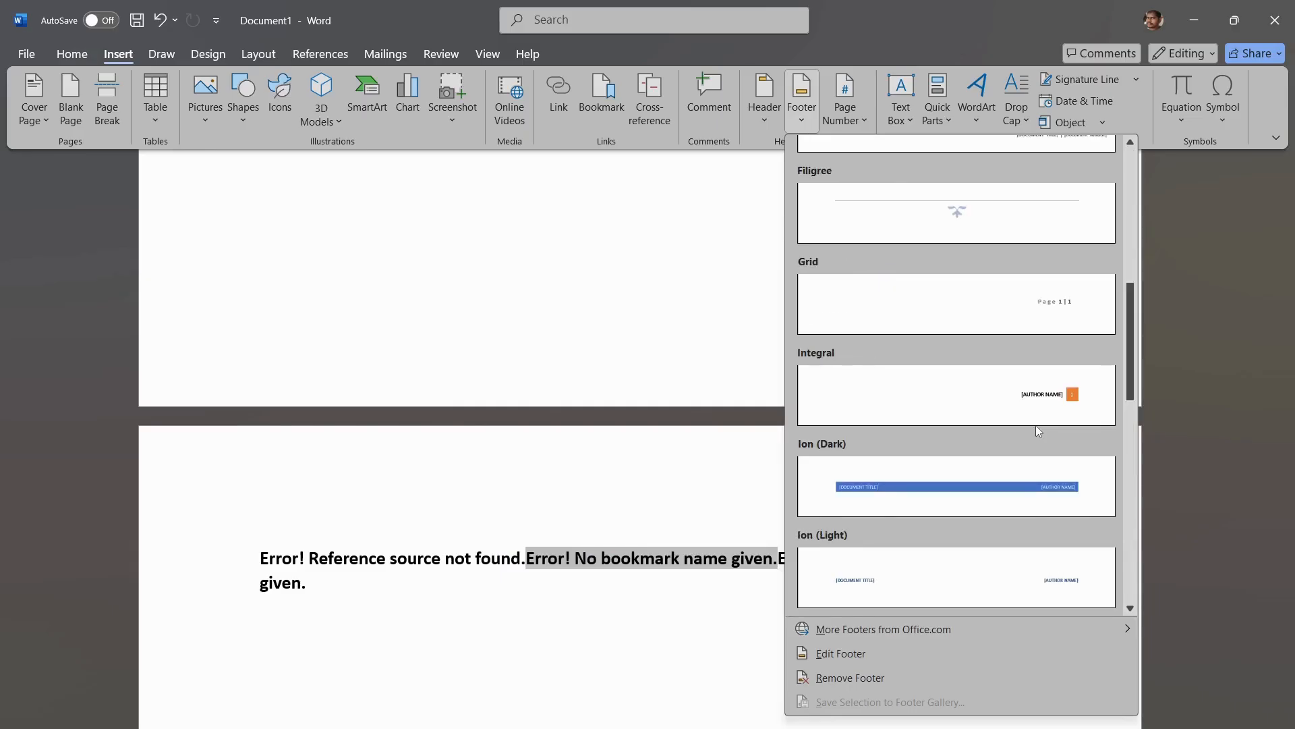
click(947, 477)
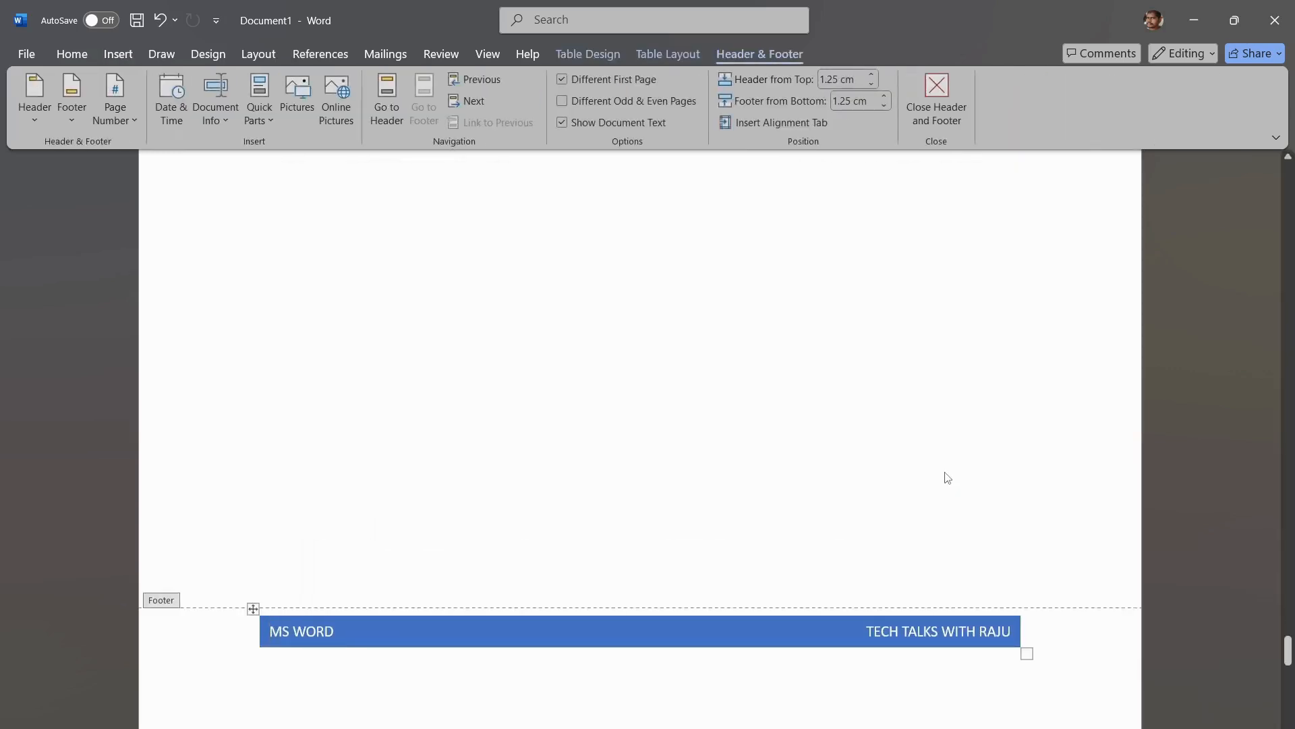
Step: Replace the title text in the footer bar with "DOCUMENT NAME"
scroll(486, 724, down, 1)
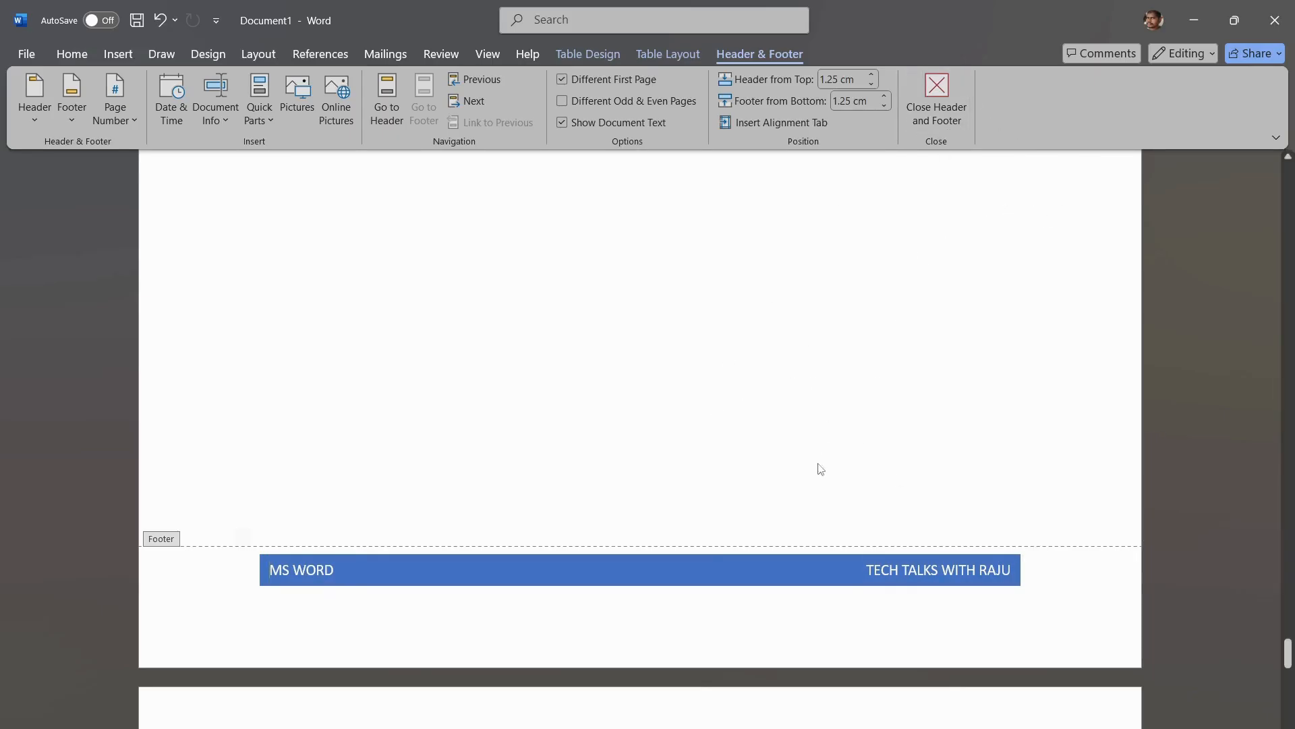
click(343, 568)
key(BackSpace)
key(BackSpace)
key(BackSpace)
key(BackSpace)
key(BackSpace)
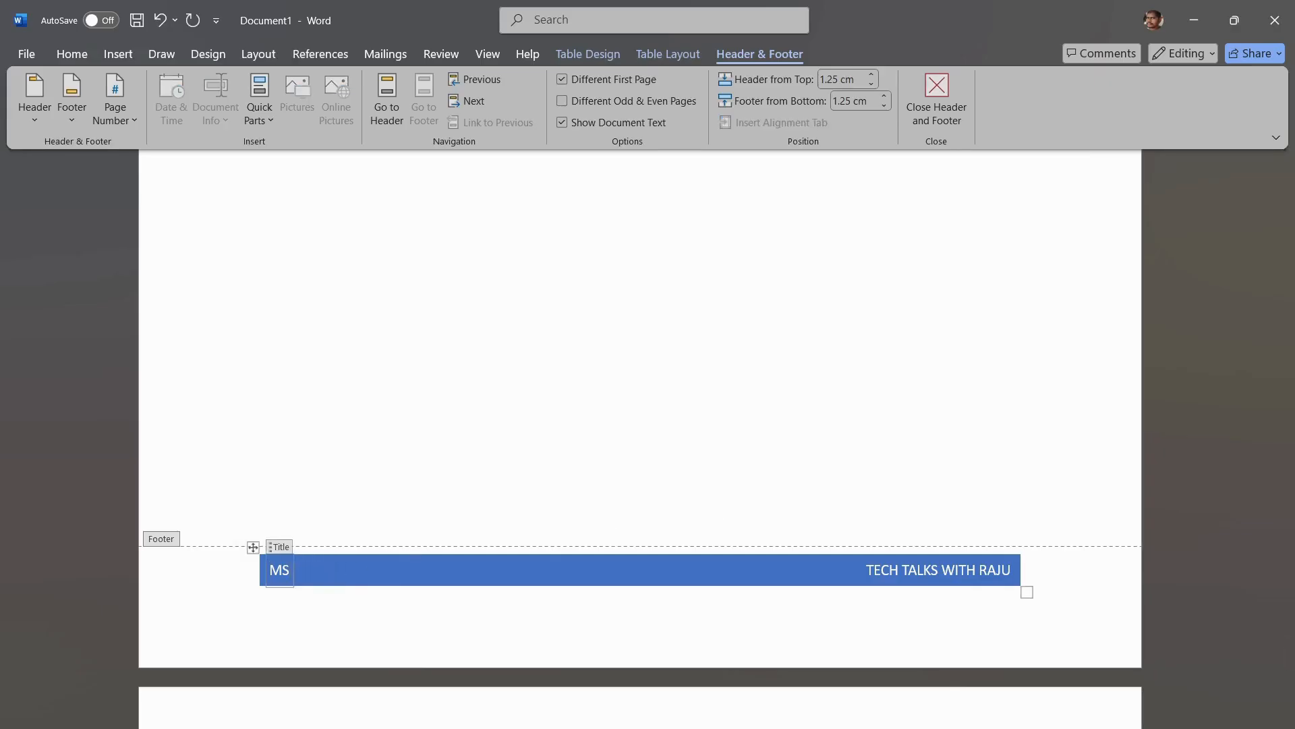
key(BackSpace)
key(BackSpace)
text(DOCUMENT NAME)
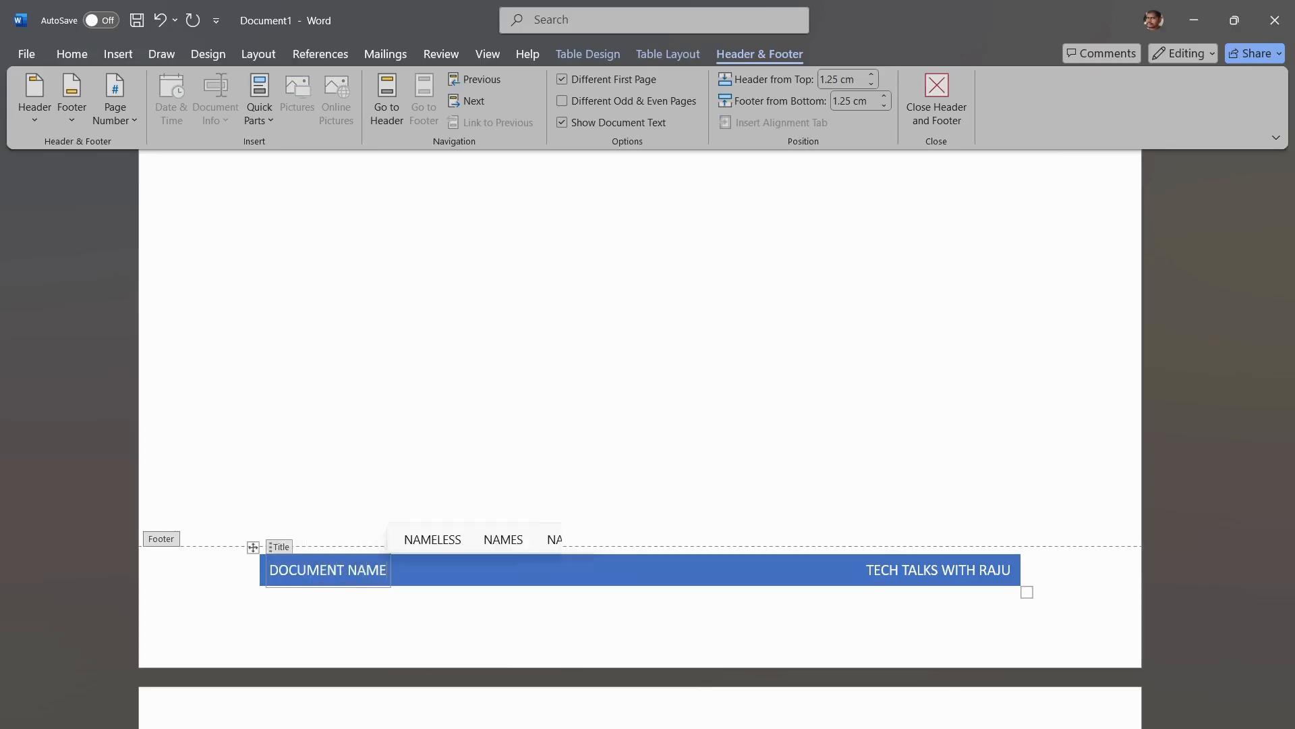
Step: Replace the author text in the footer bar with "NAME" and close header and footer editing
double_click(921, 563)
key(BackSpace)
key(BackSpace)
key(BackSpace)
key(BackSpace)
key(BackSpace)
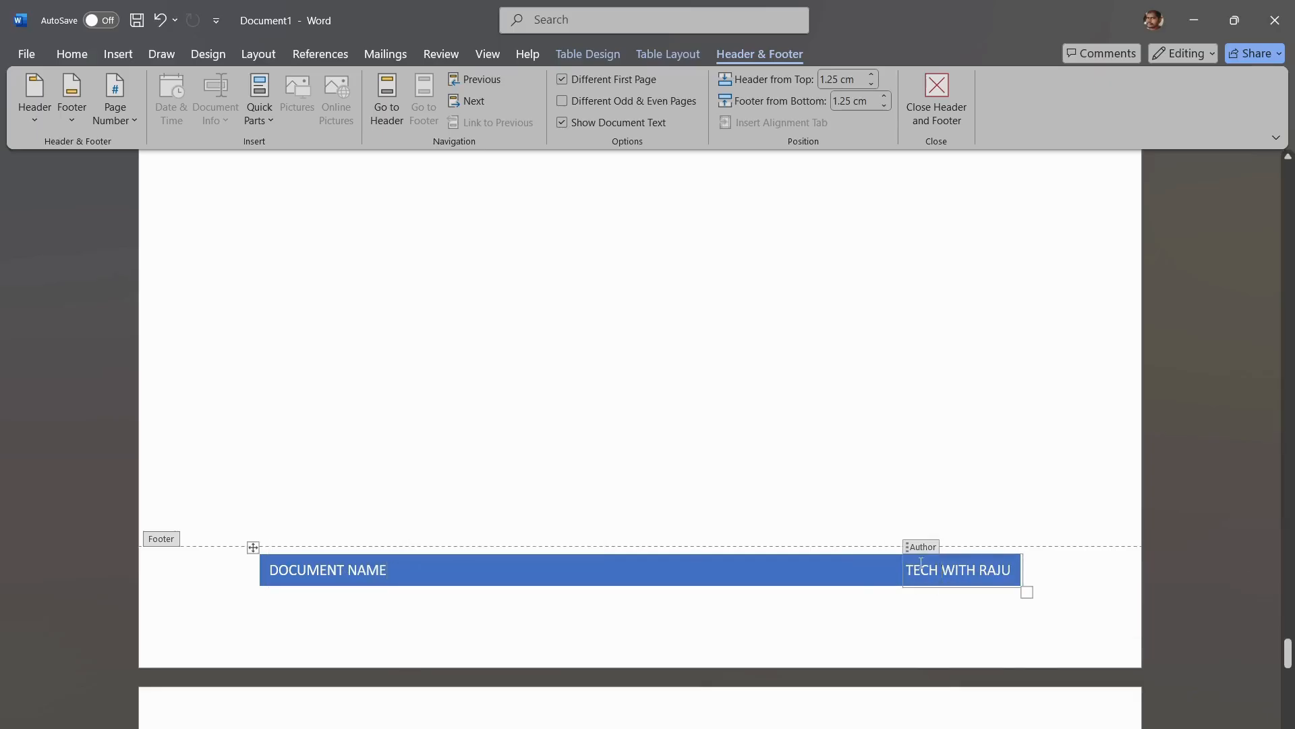
key(BackSpace)
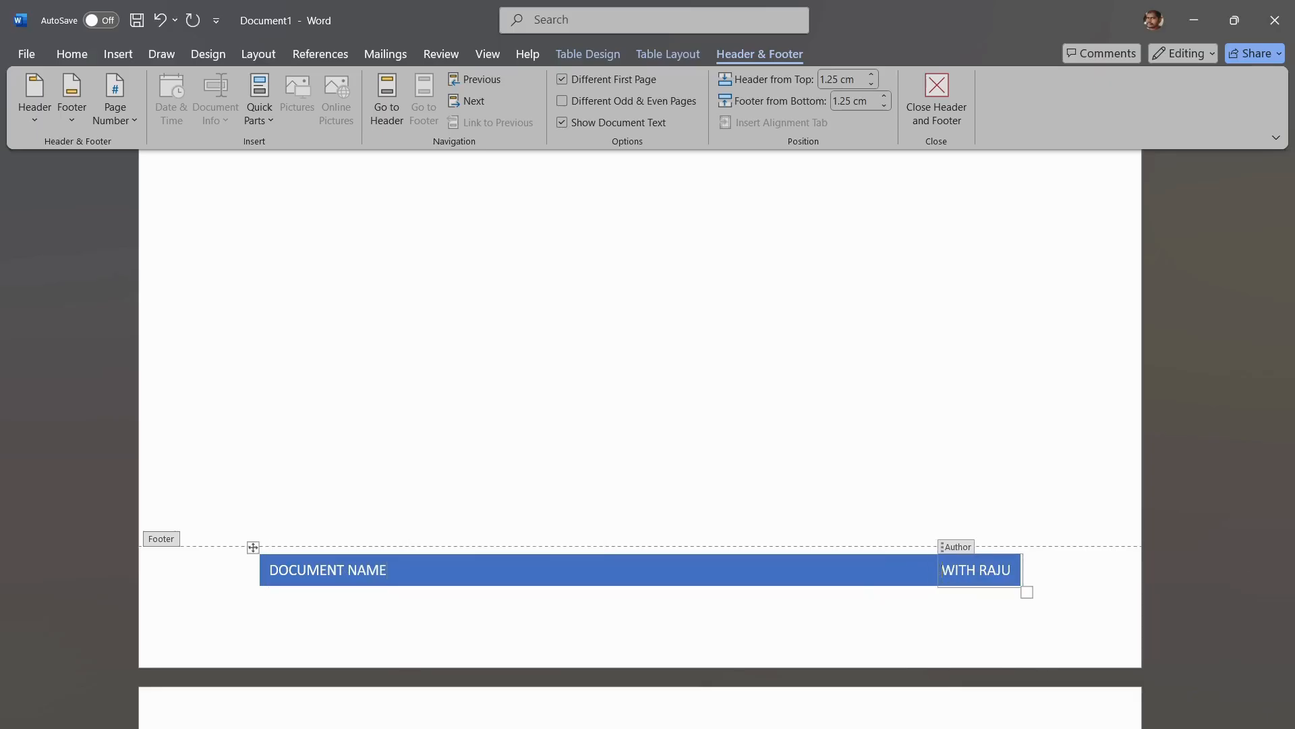
key(Delete)
key(Delete)
key(Delete)
key(Delete)
key(Delete)
key(Delete)
key(Delete)
key(Delete)
key(Delete)
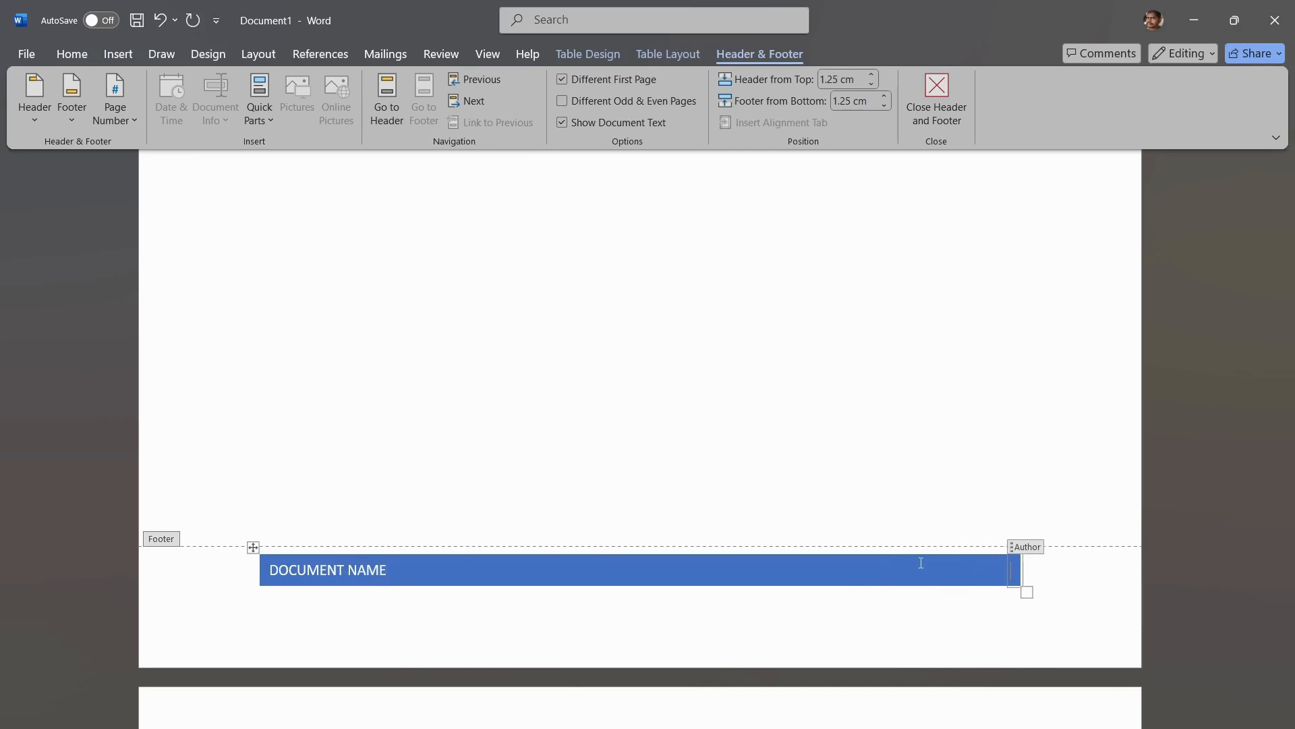
text(NAME)
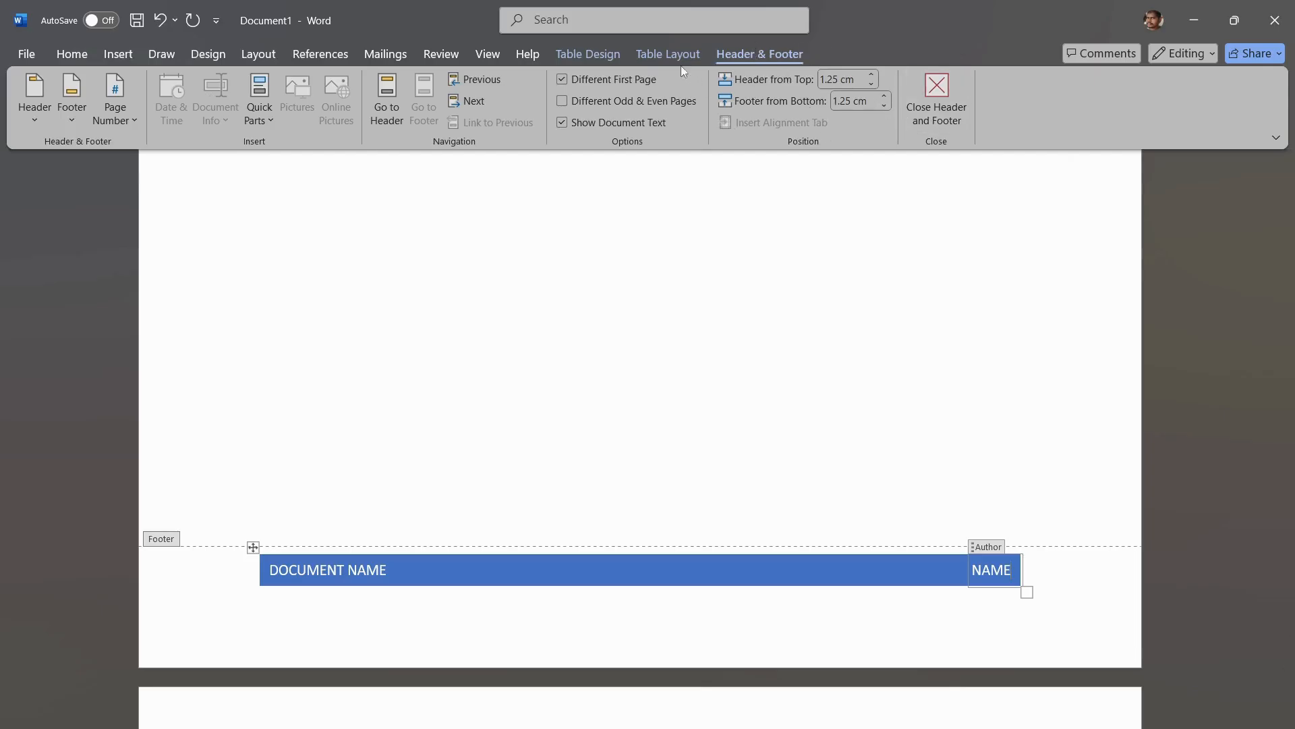
click(928, 108)
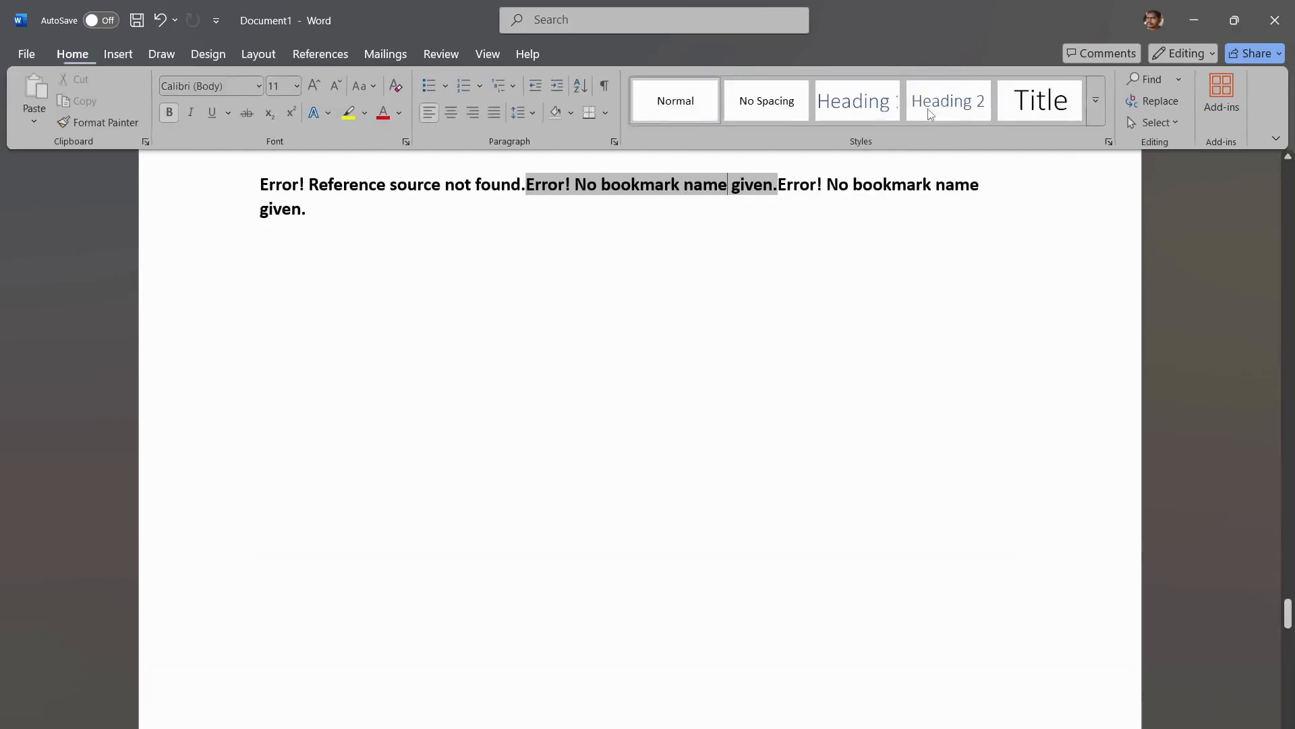
Step: Insert a page number at the top of the page using the Plain Number 1 design
click(118, 53)
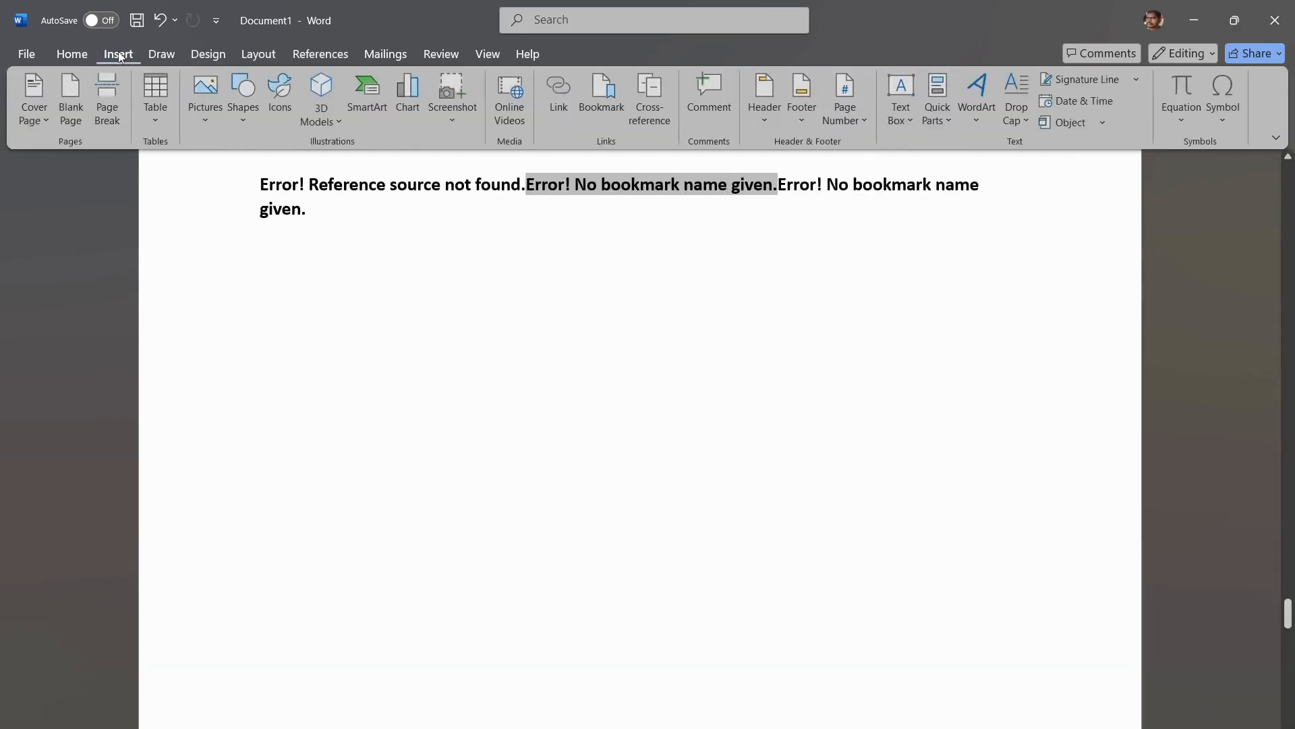
click(801, 102)
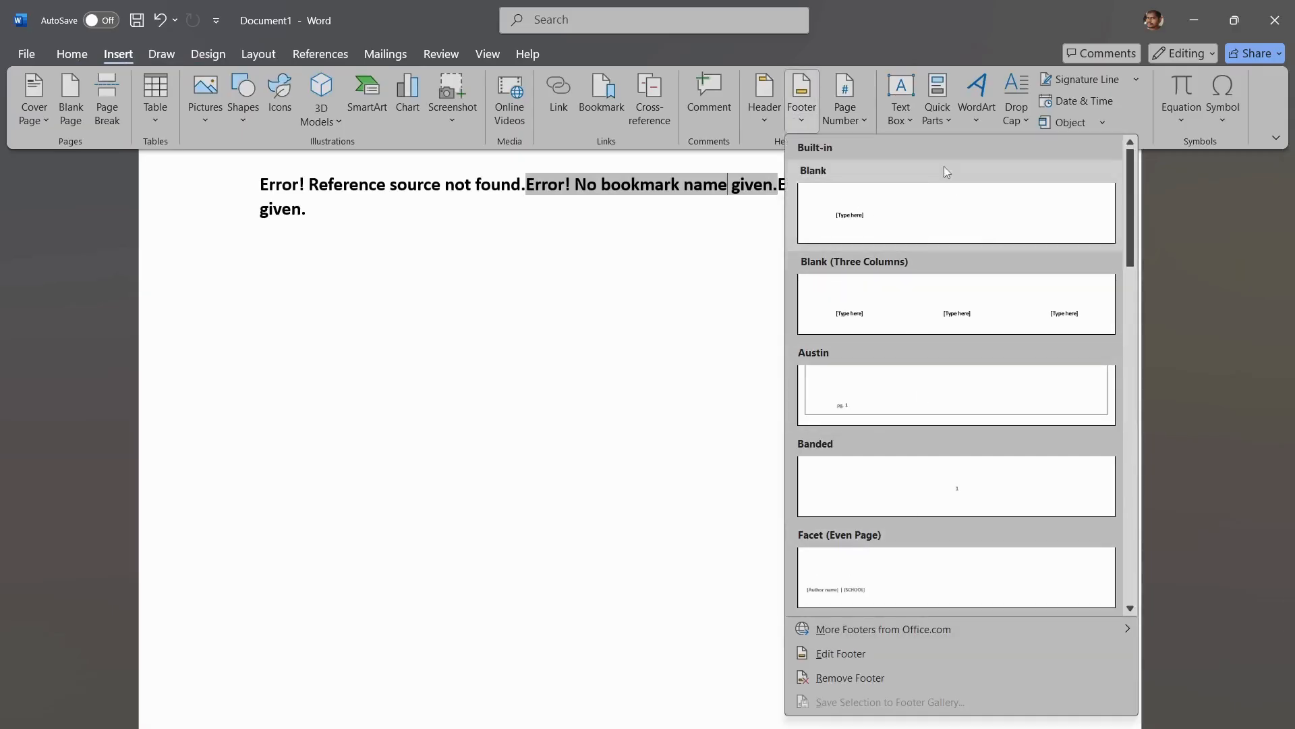
click(854, 120)
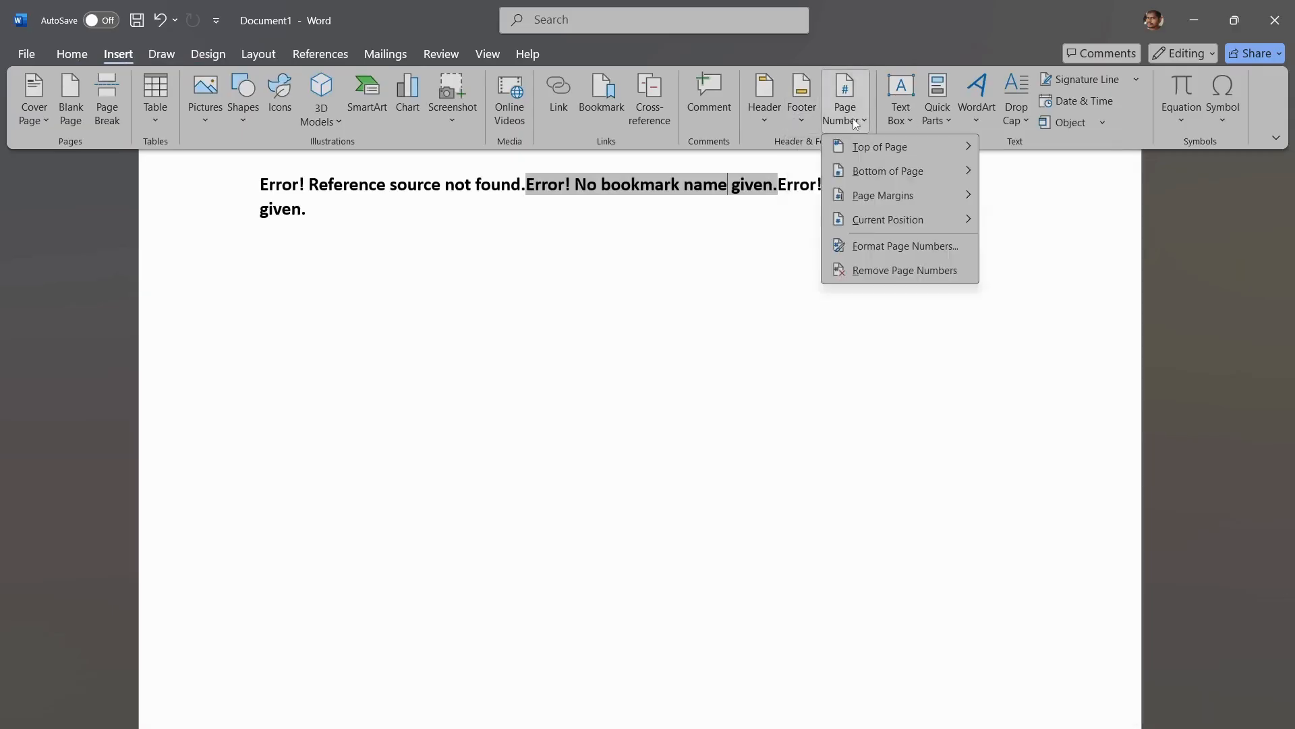
mouse_move(872, 148)
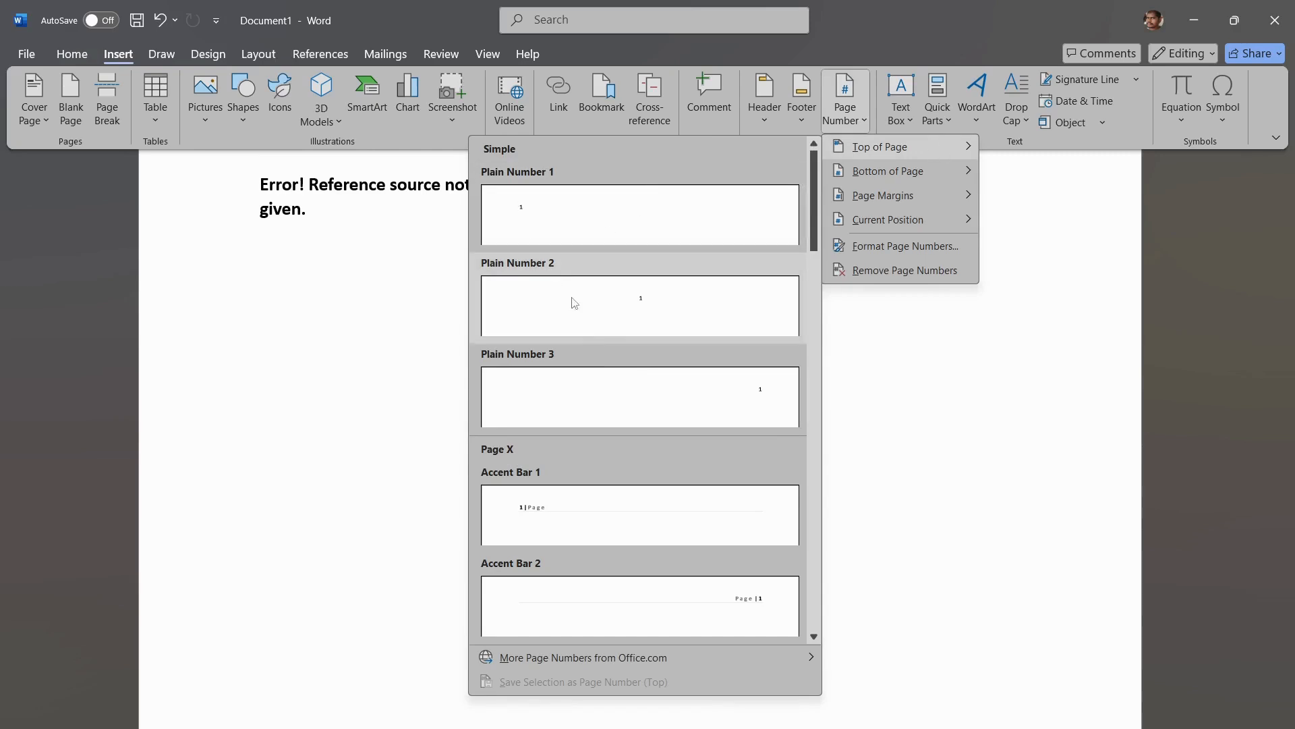
click(525, 213)
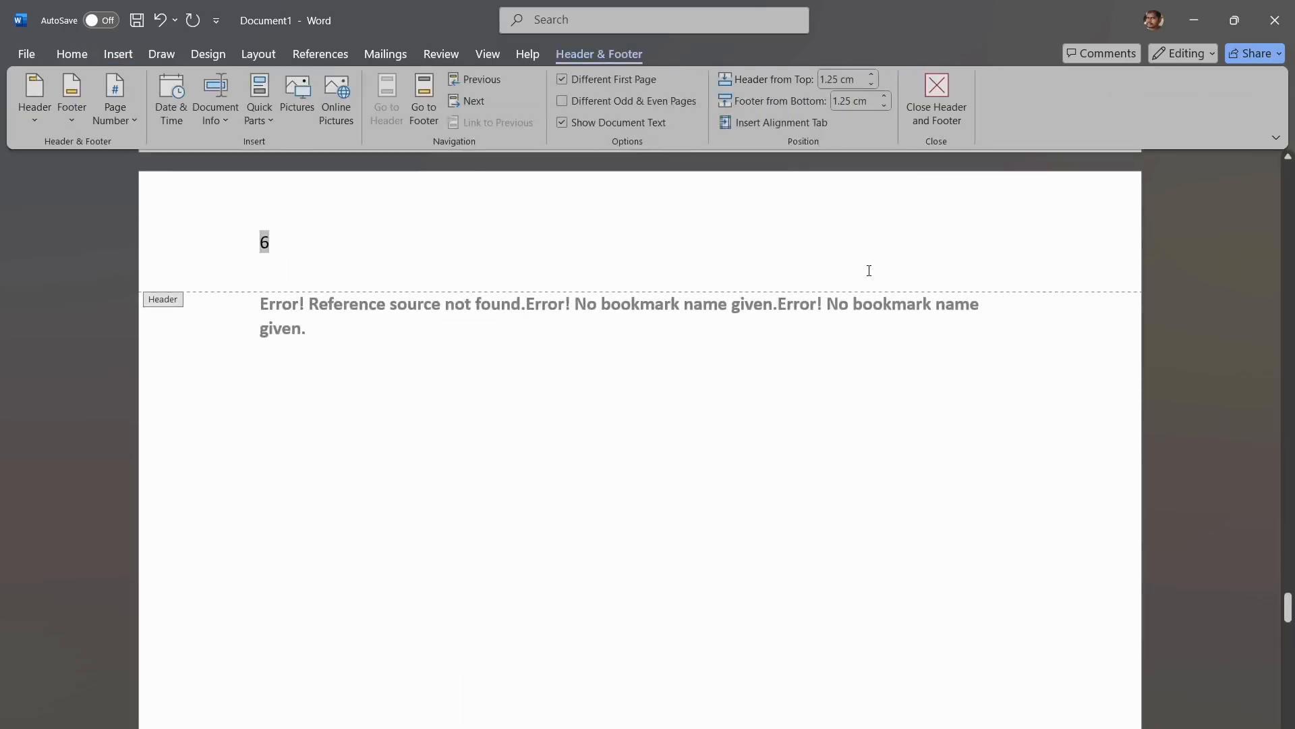
Step: Insert a page number at the bottom of the page from the built-in designs
scroll(869, 270, up, 1)
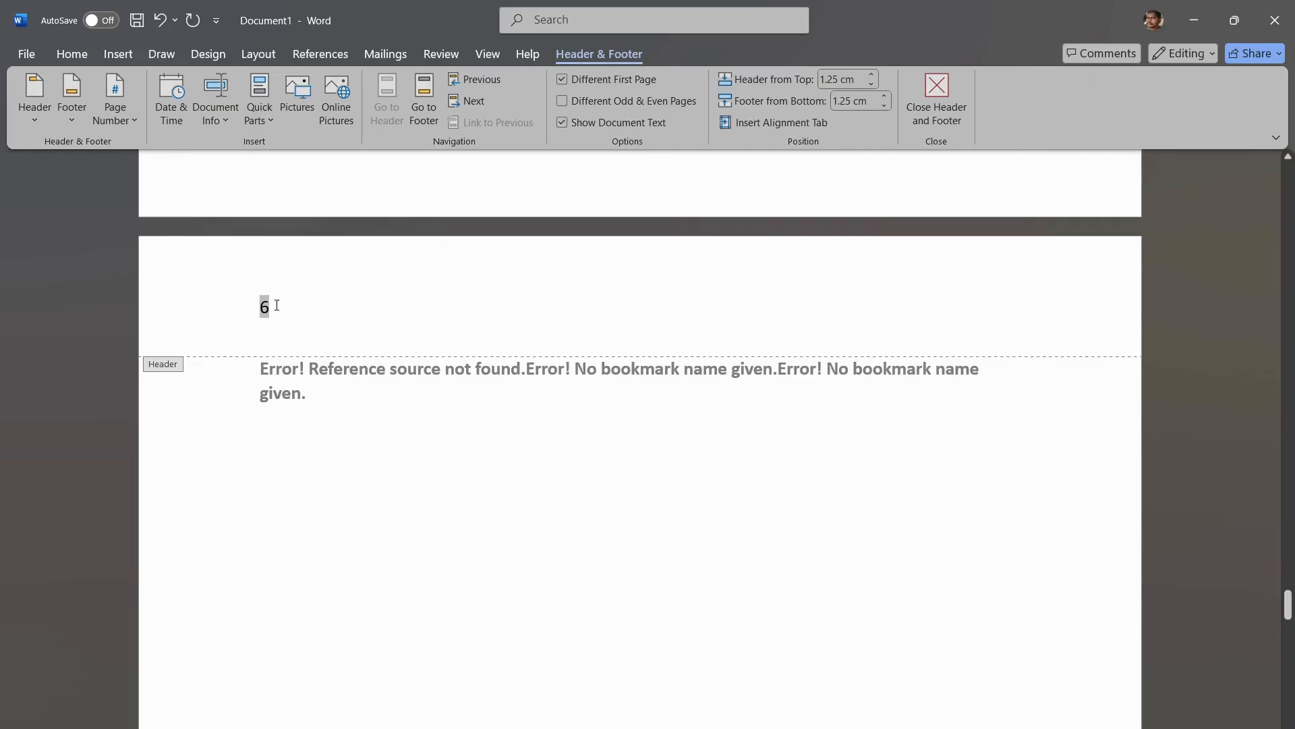
click(114, 57)
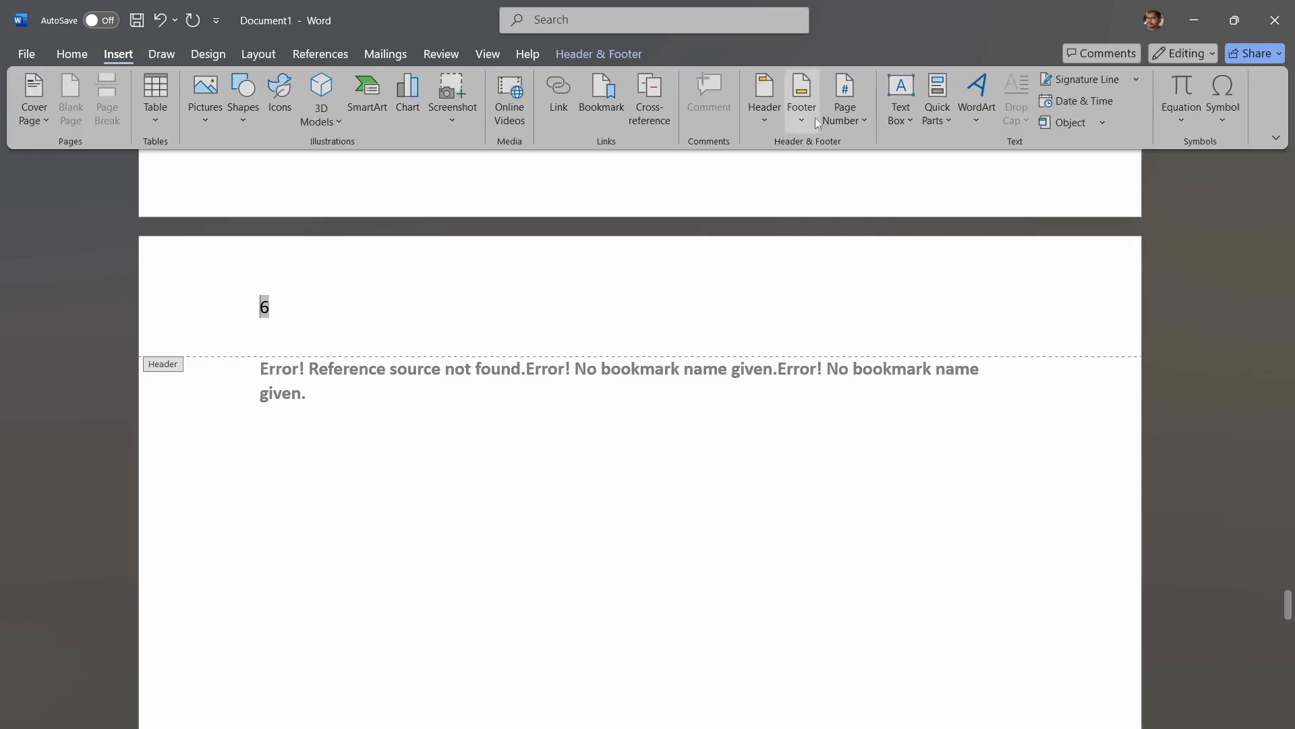
click(842, 125)
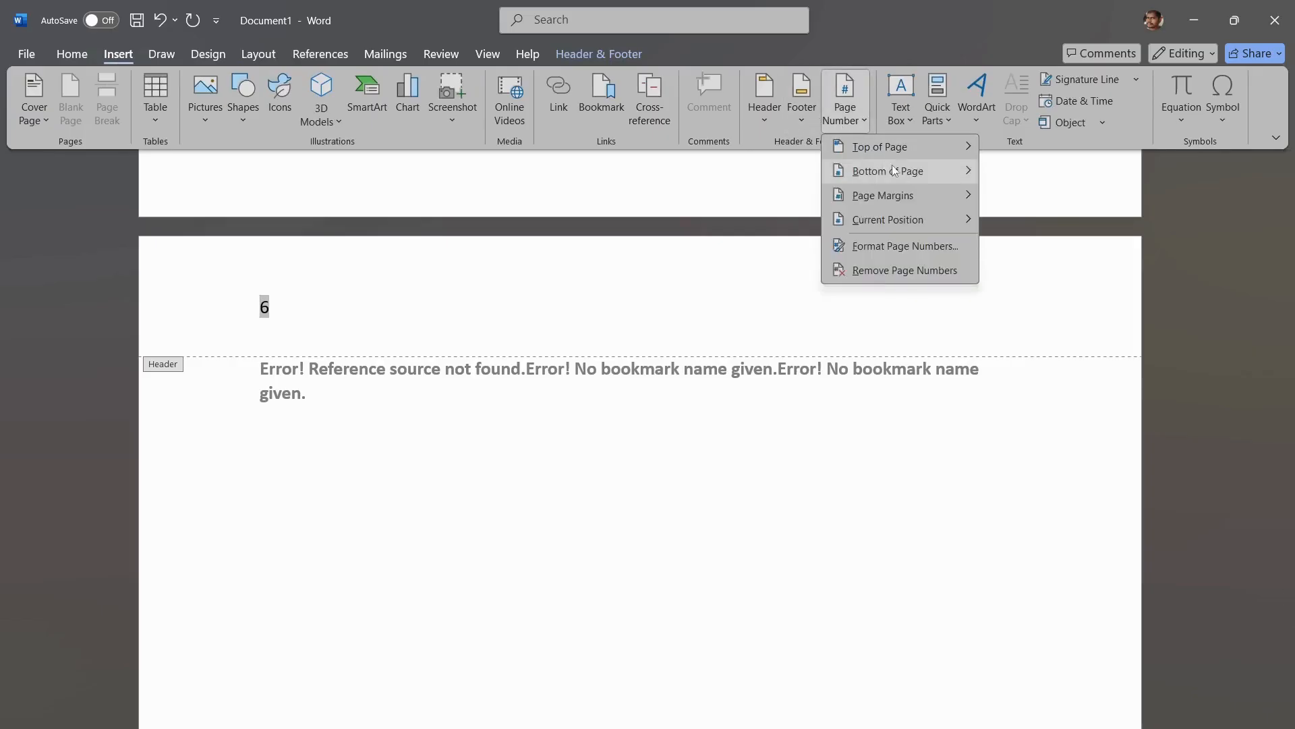
mouse_move(895, 172)
click(628, 234)
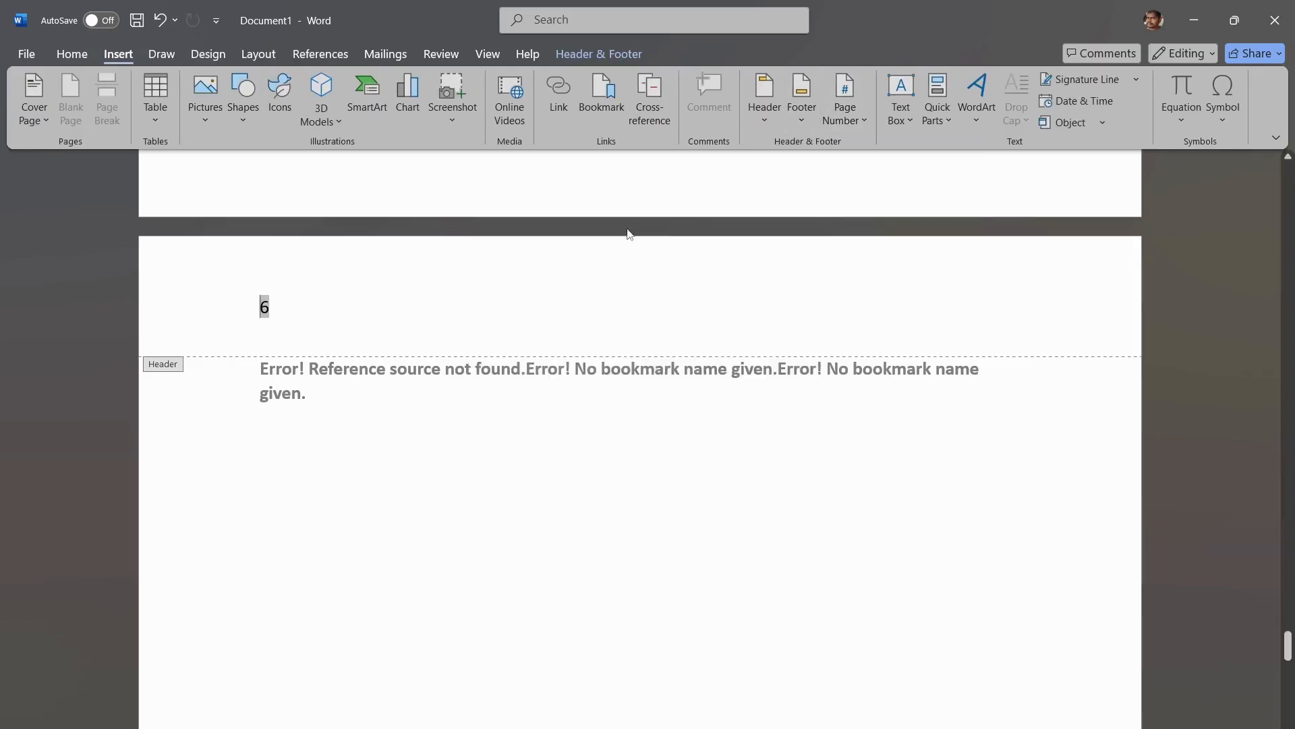
Step: Insert a page number in the page margin using the Arrow, Left design
scroll(301, 691, down, 2)
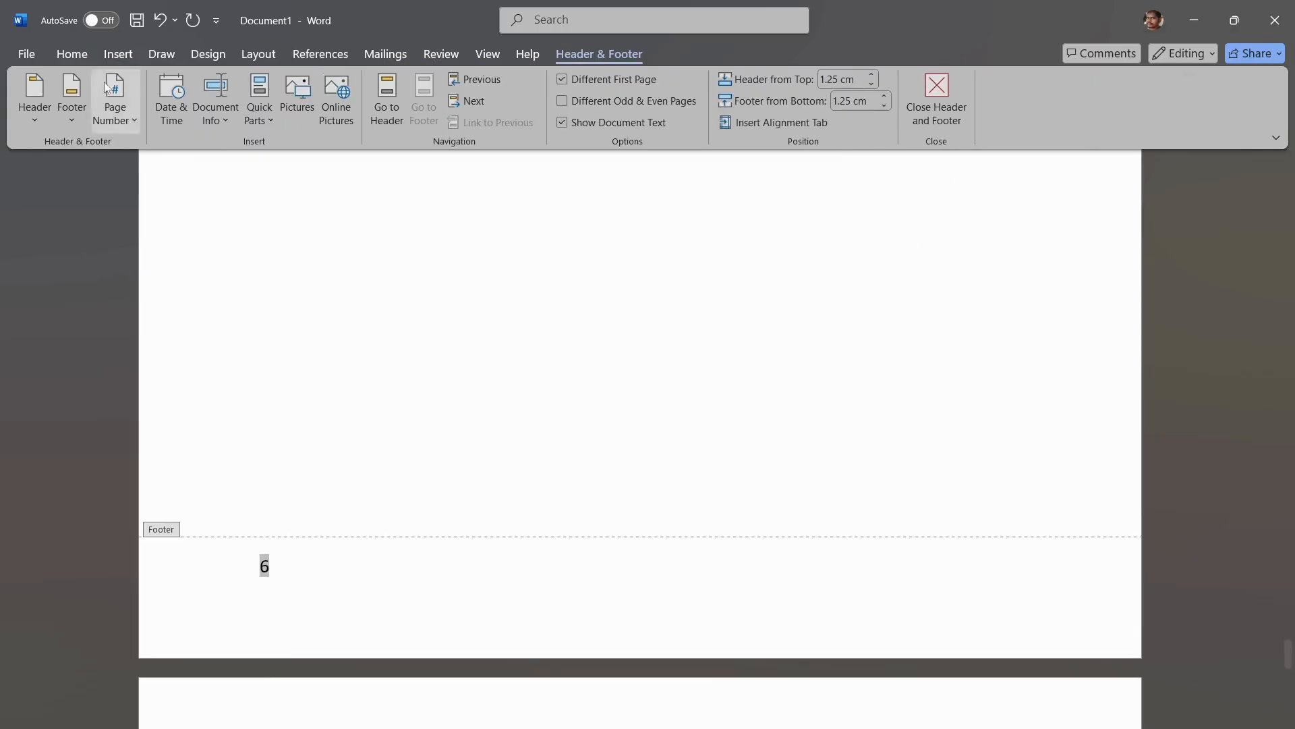
click(115, 55)
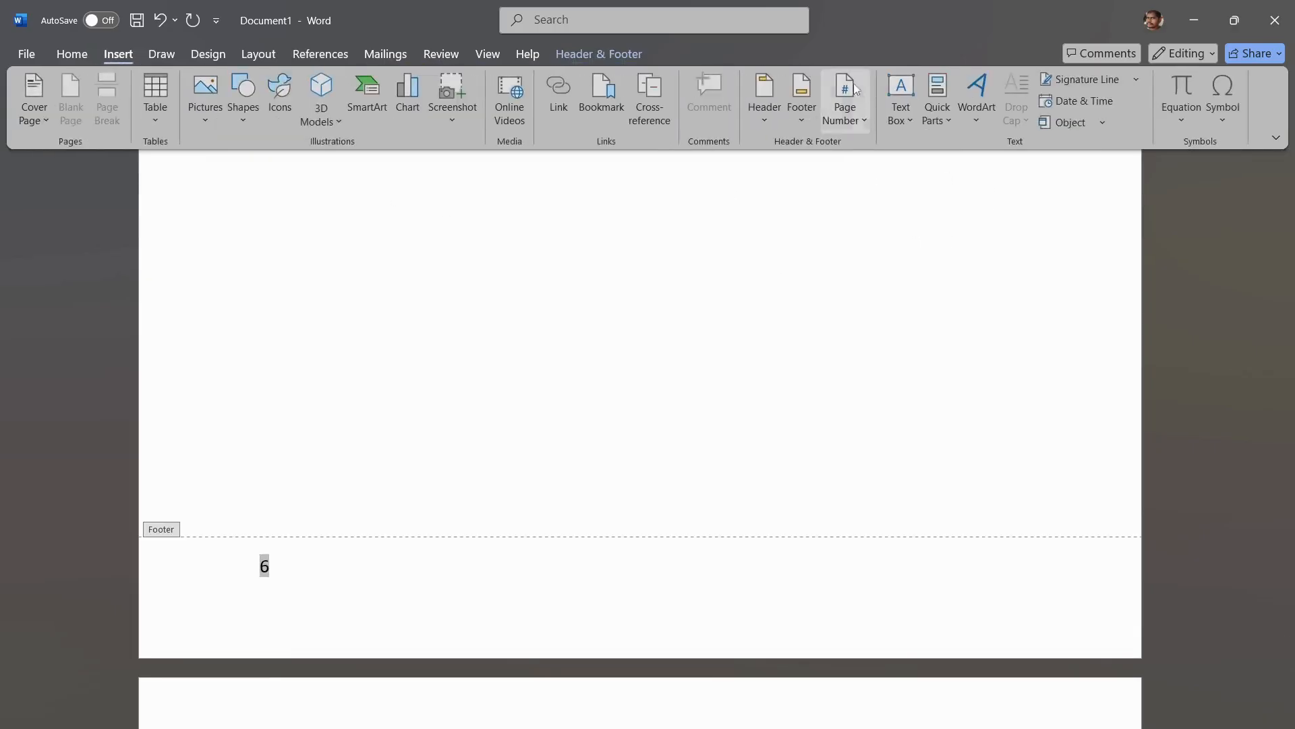
click(855, 120)
mouse_move(913, 202)
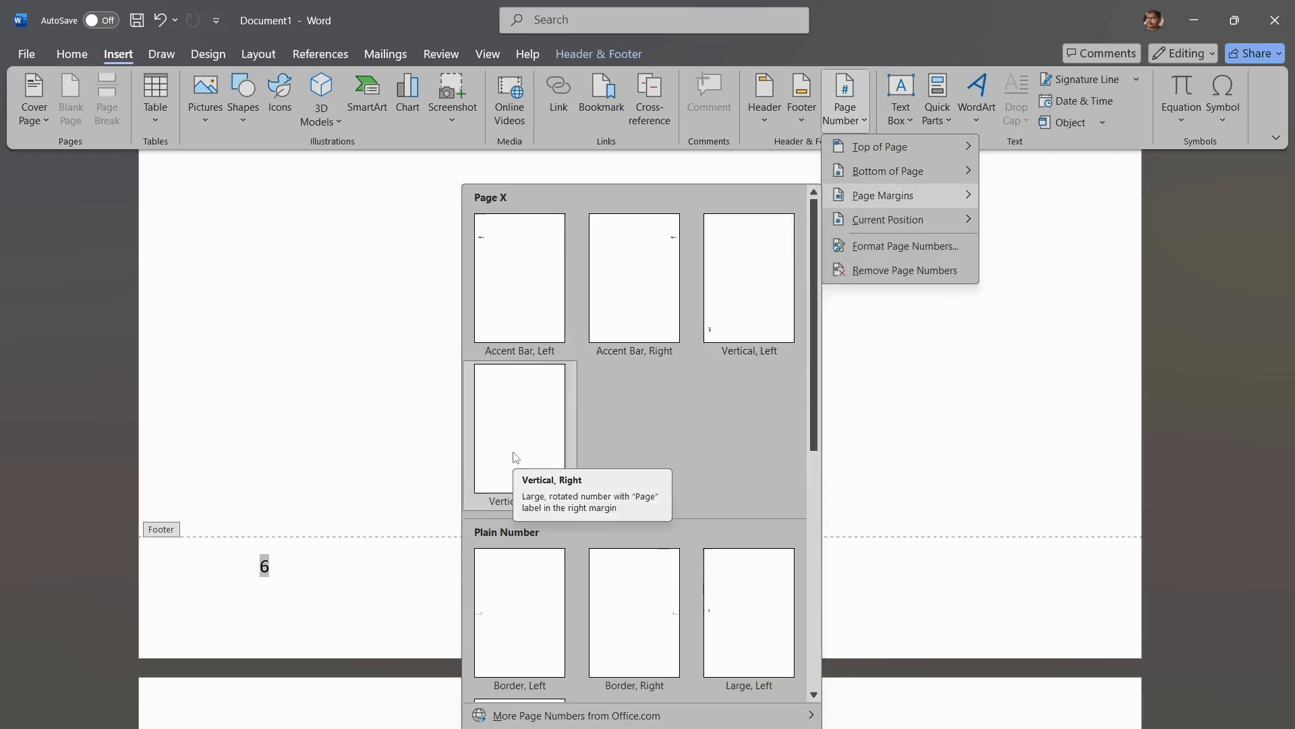
scroll(516, 456, down, 6)
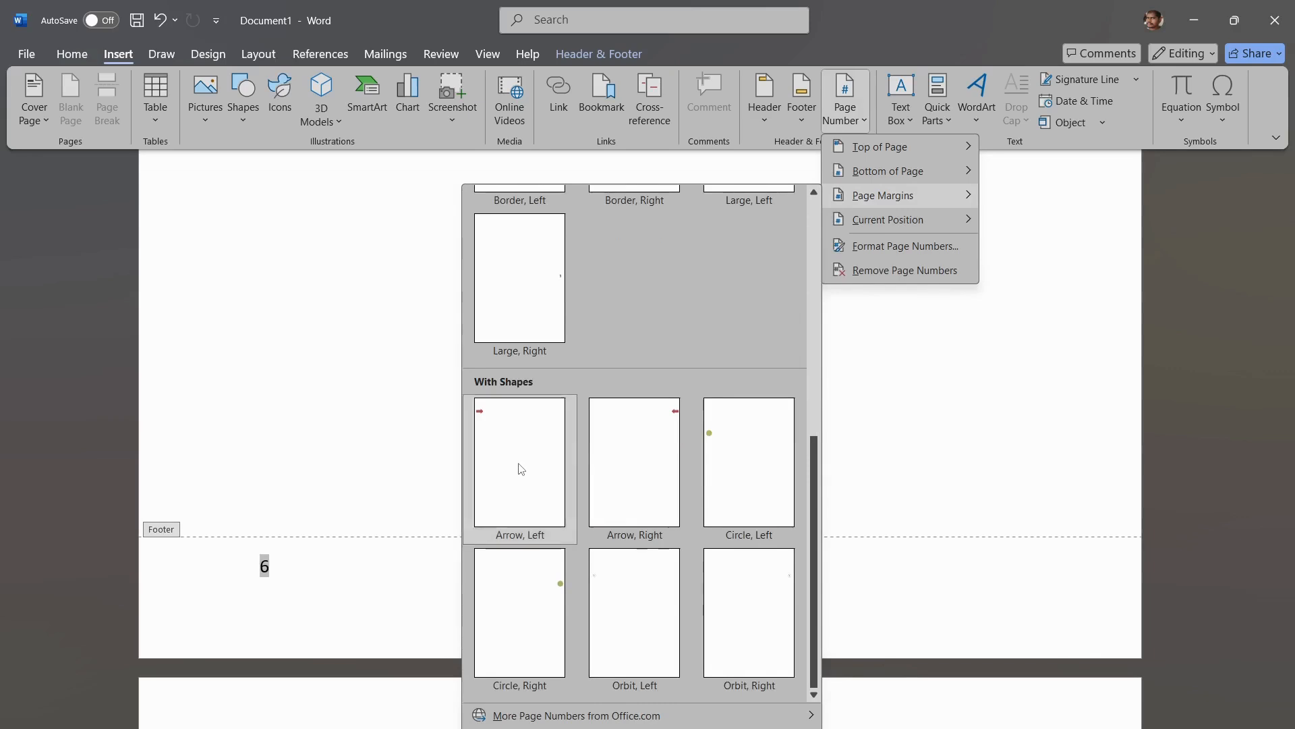
click(521, 468)
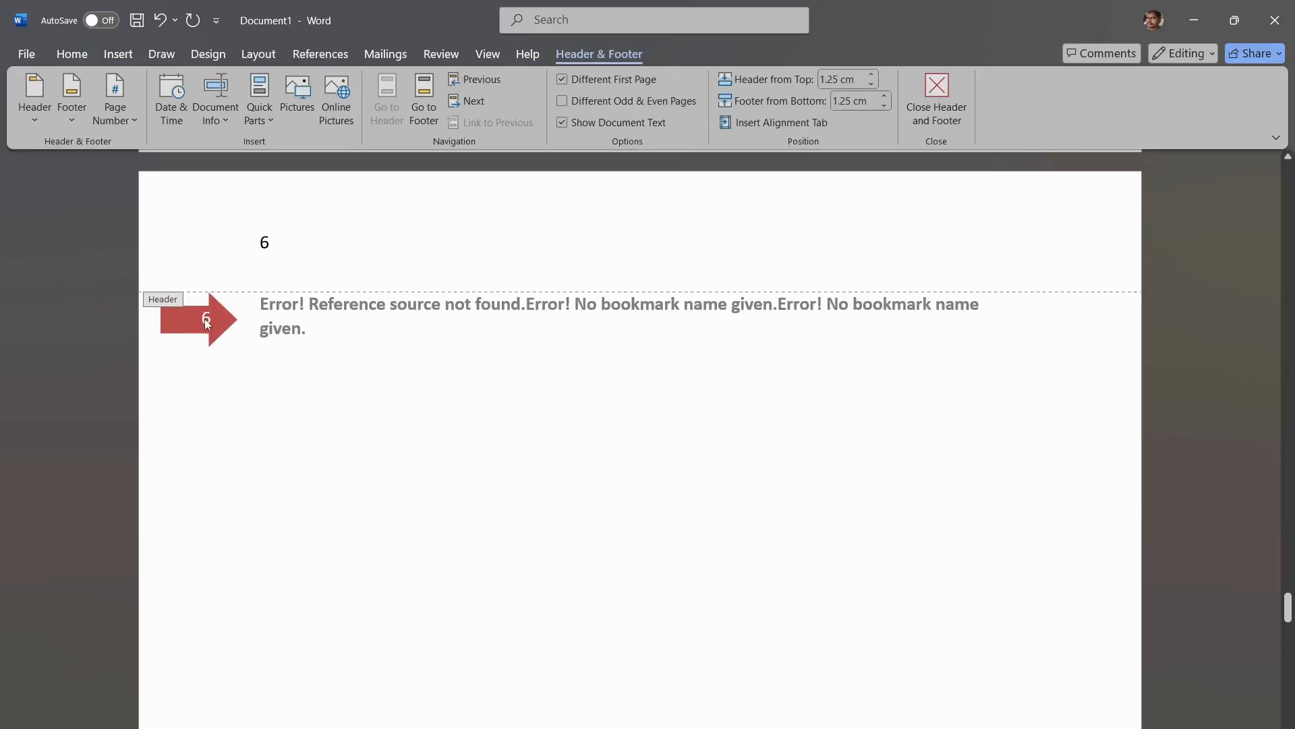
Step: Insert an Accent Bar 1 page number at the current position in the header and close header and footer editing
click(124, 54)
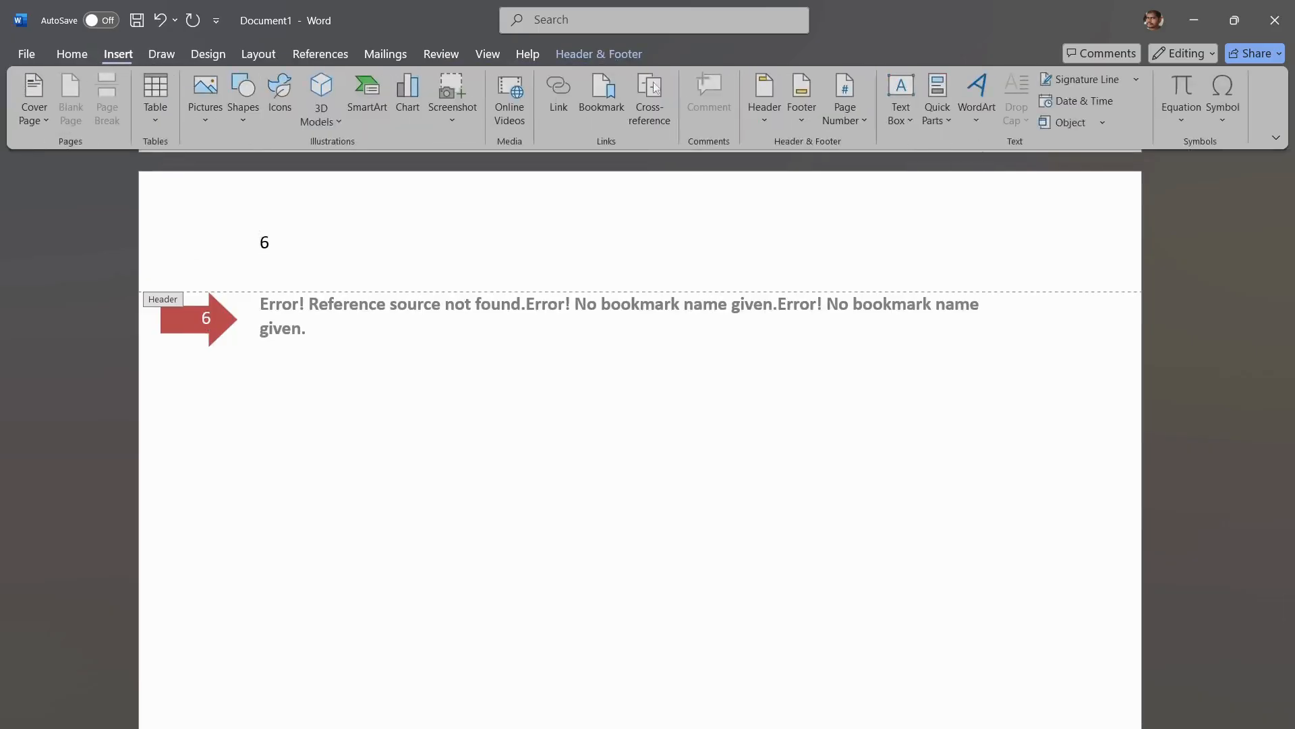
click(852, 123)
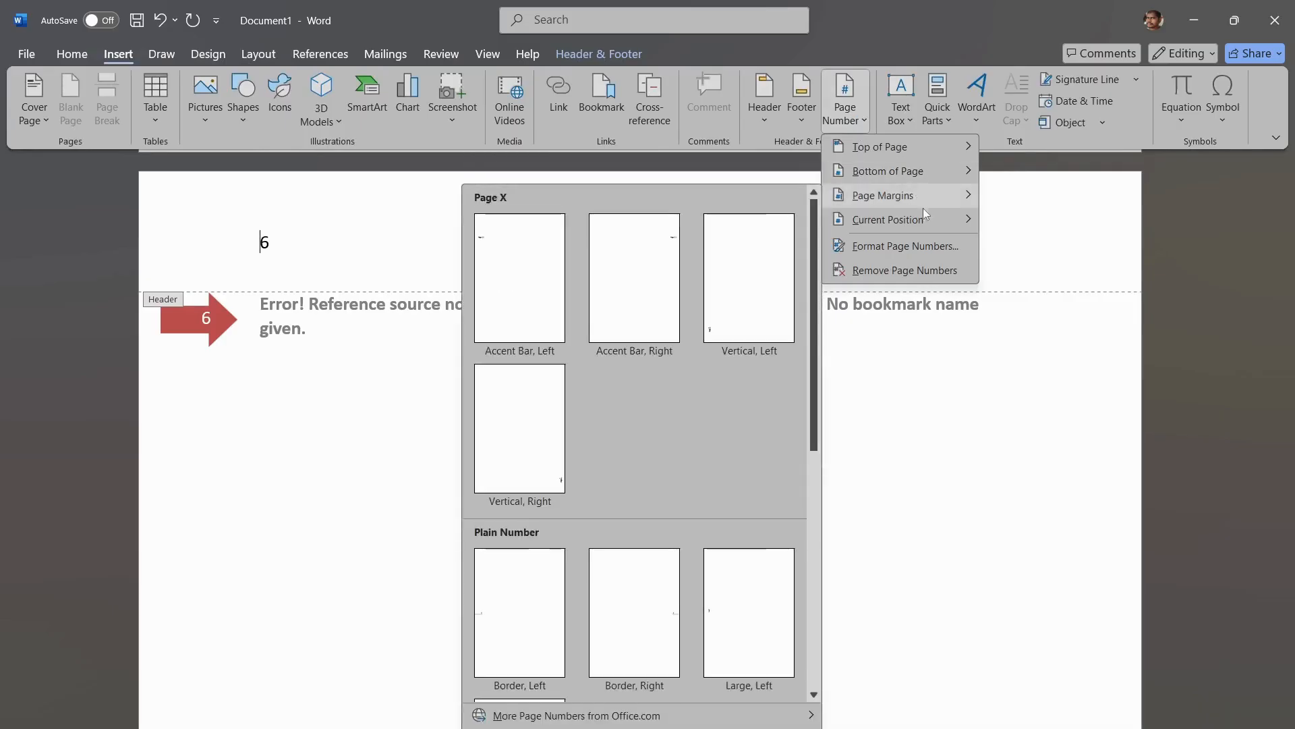
mouse_move(927, 224)
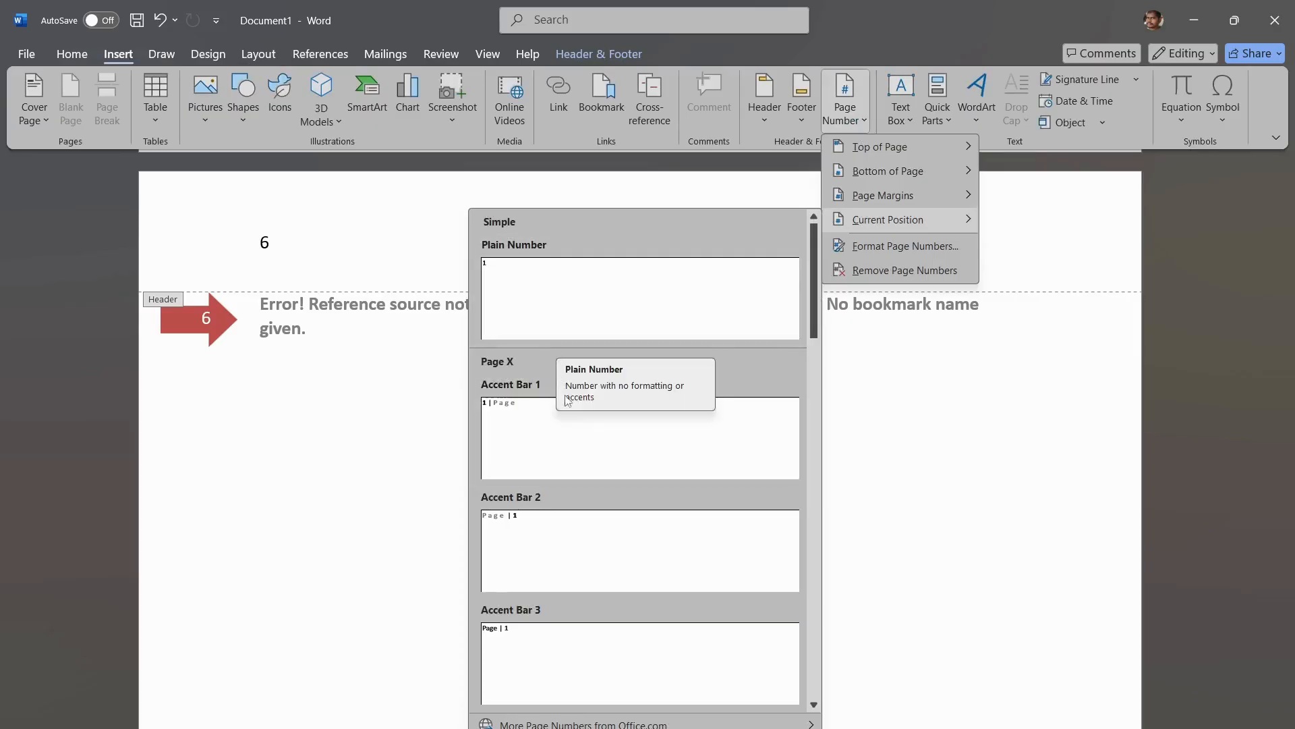
click(570, 434)
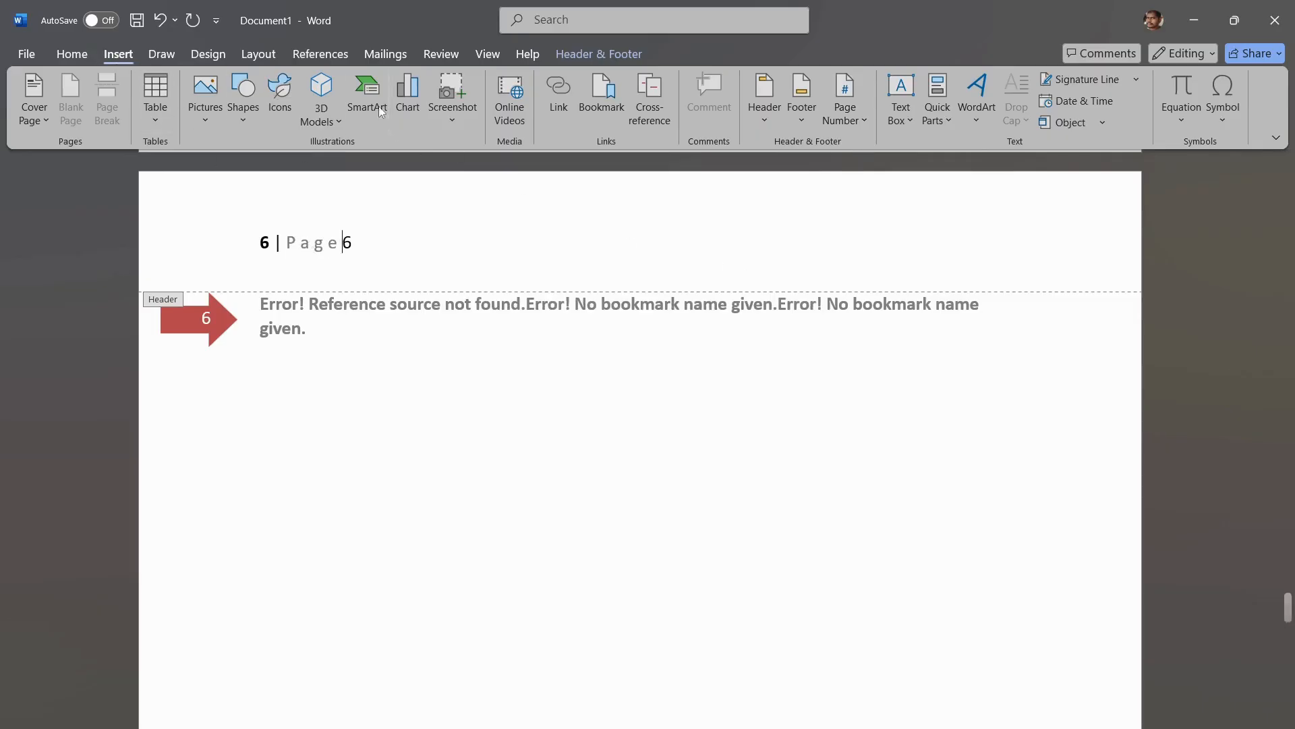
click(596, 48)
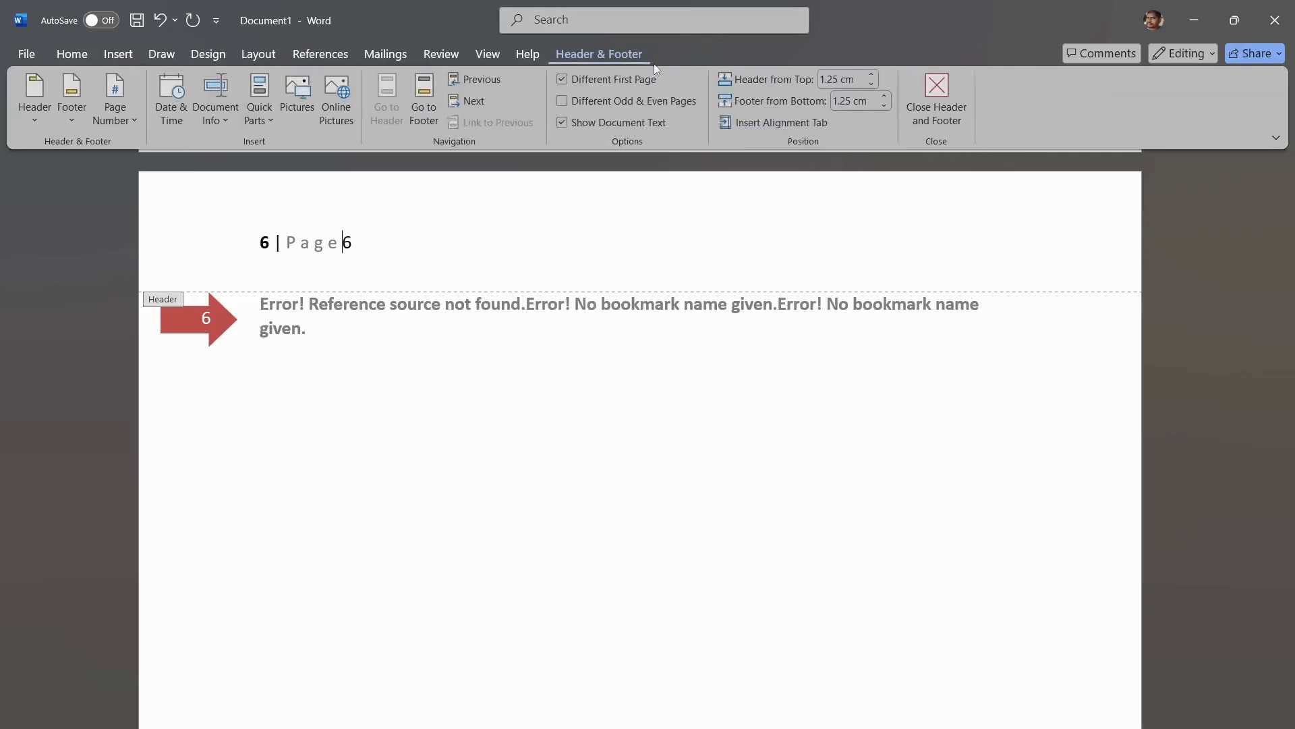
click(954, 120)
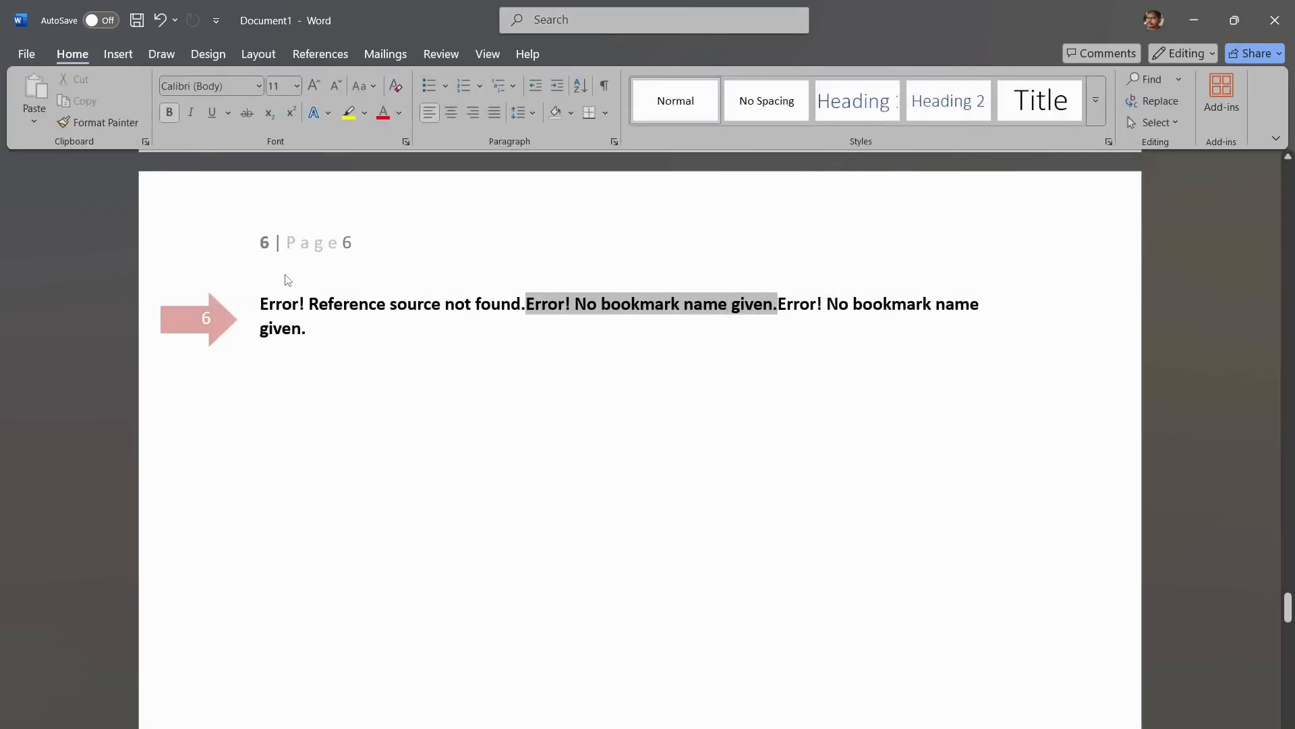
Step: Remove the page numbers from the document, repeating the removal for the one remaining in the header
click(119, 55)
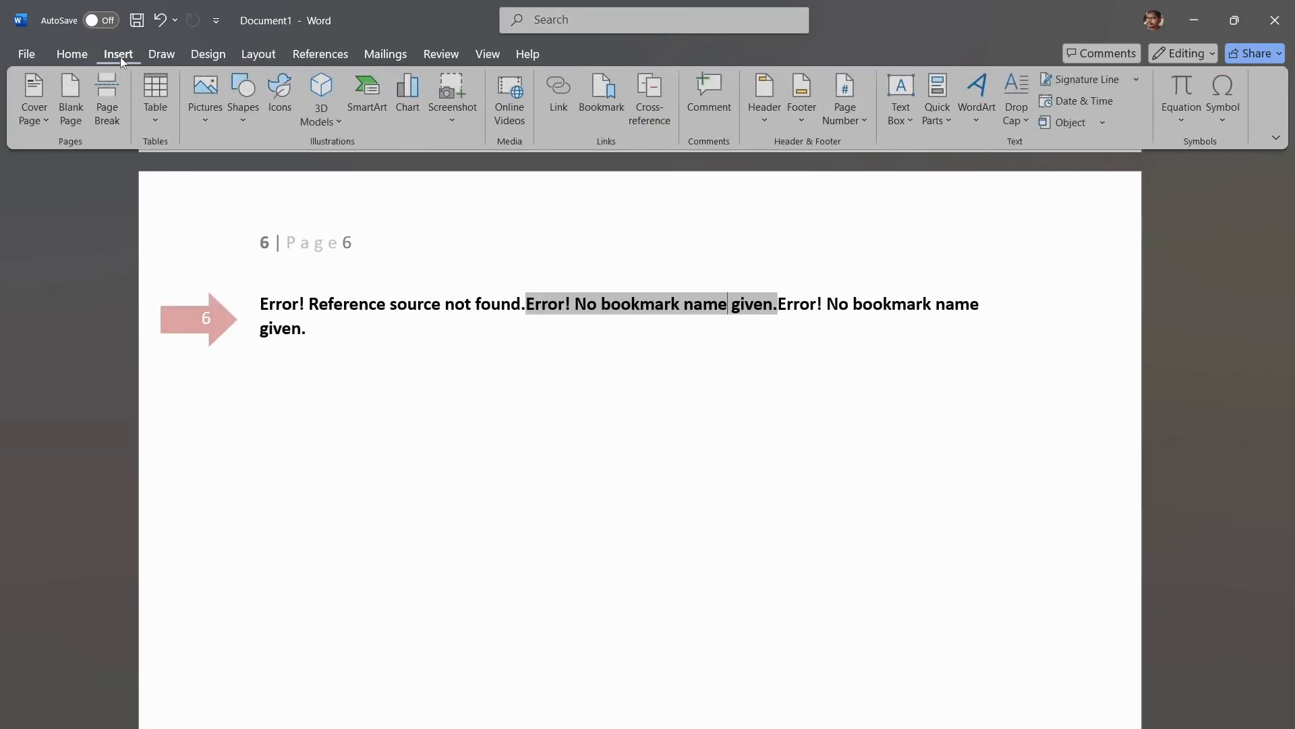
click(860, 121)
mouse_move(893, 154)
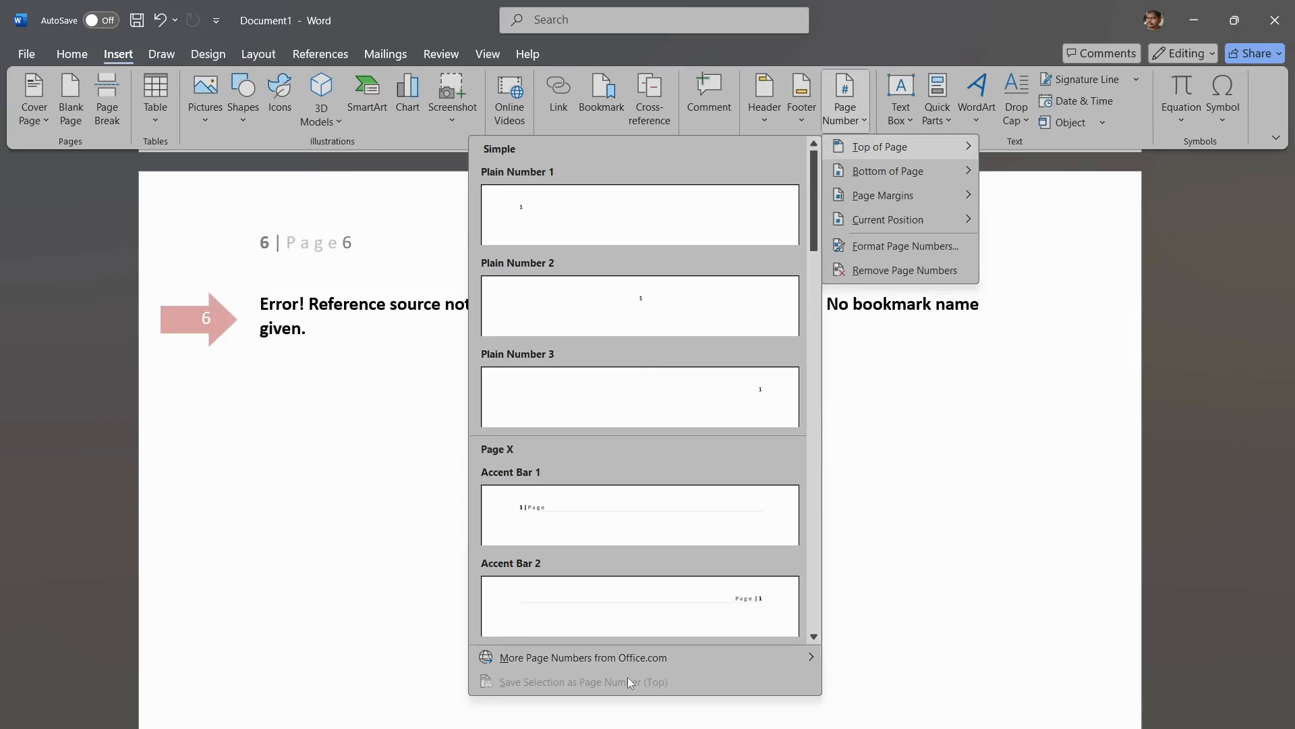
scroll(635, 493, down, 10)
scroll(635, 497, down, 6)
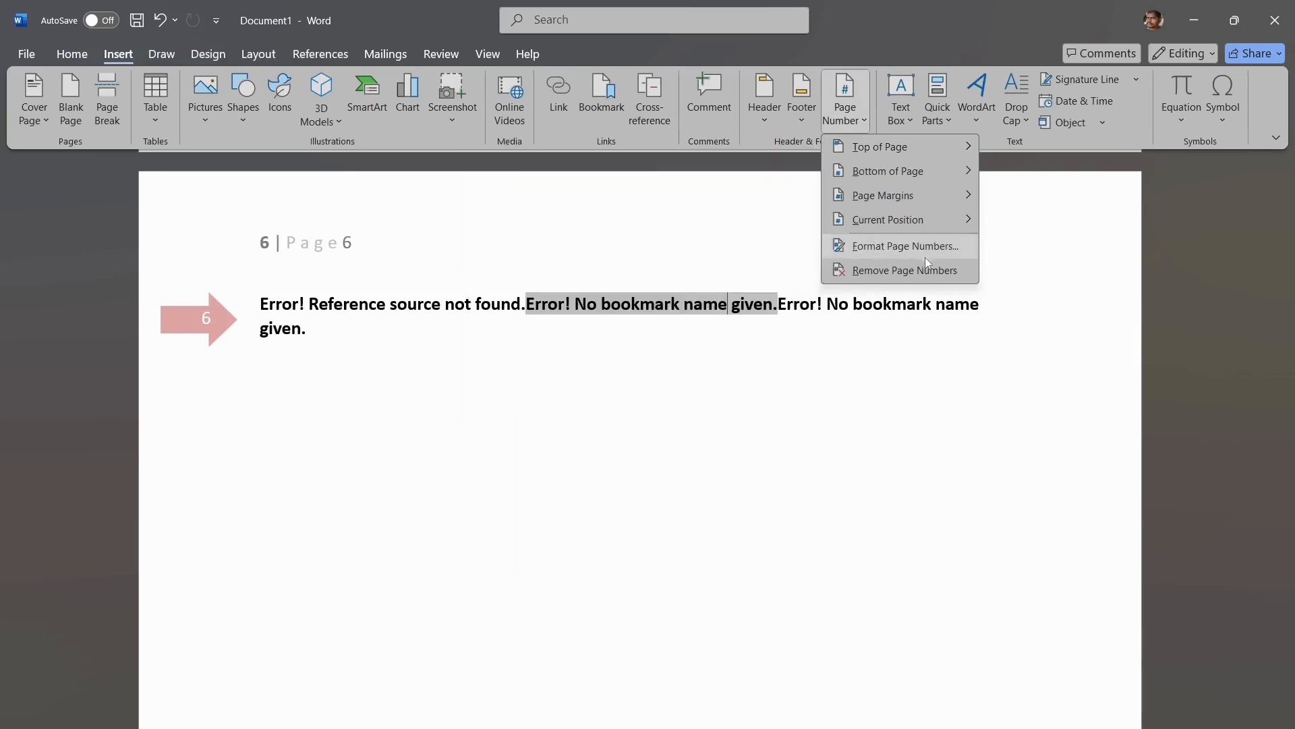
click(938, 270)
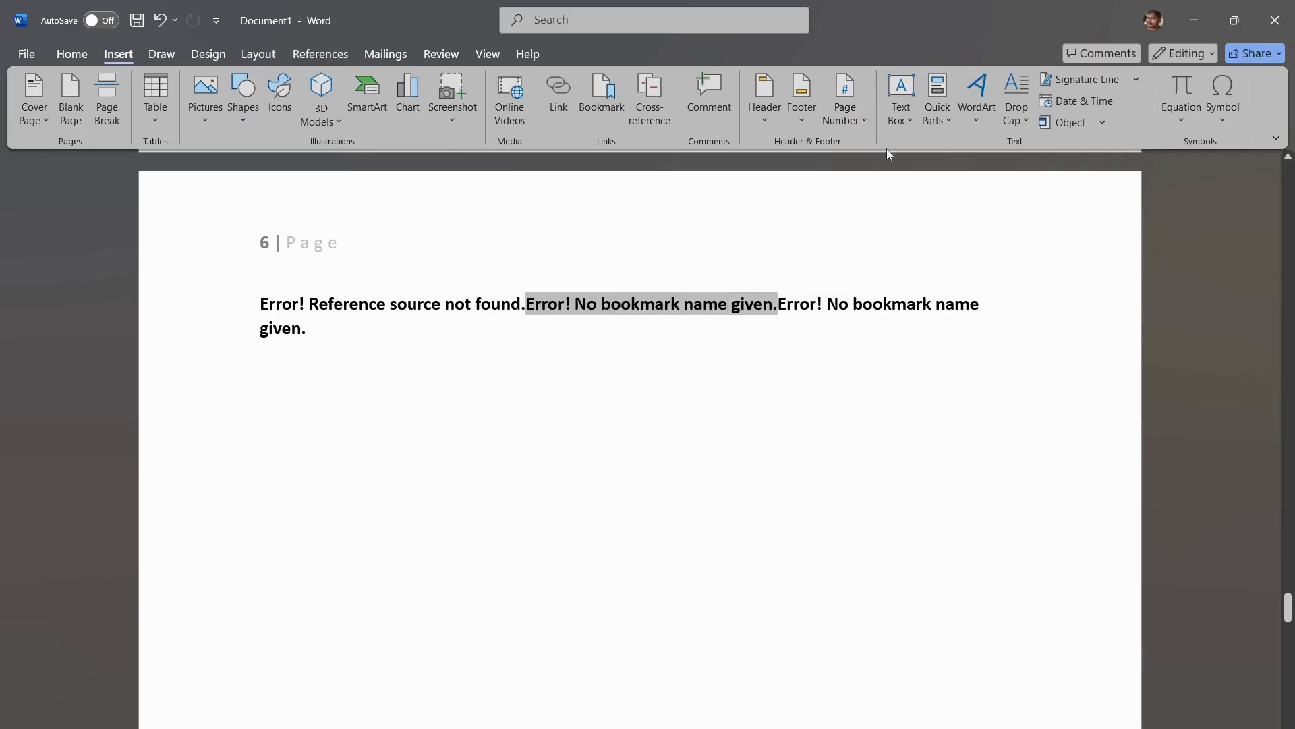
click(845, 102)
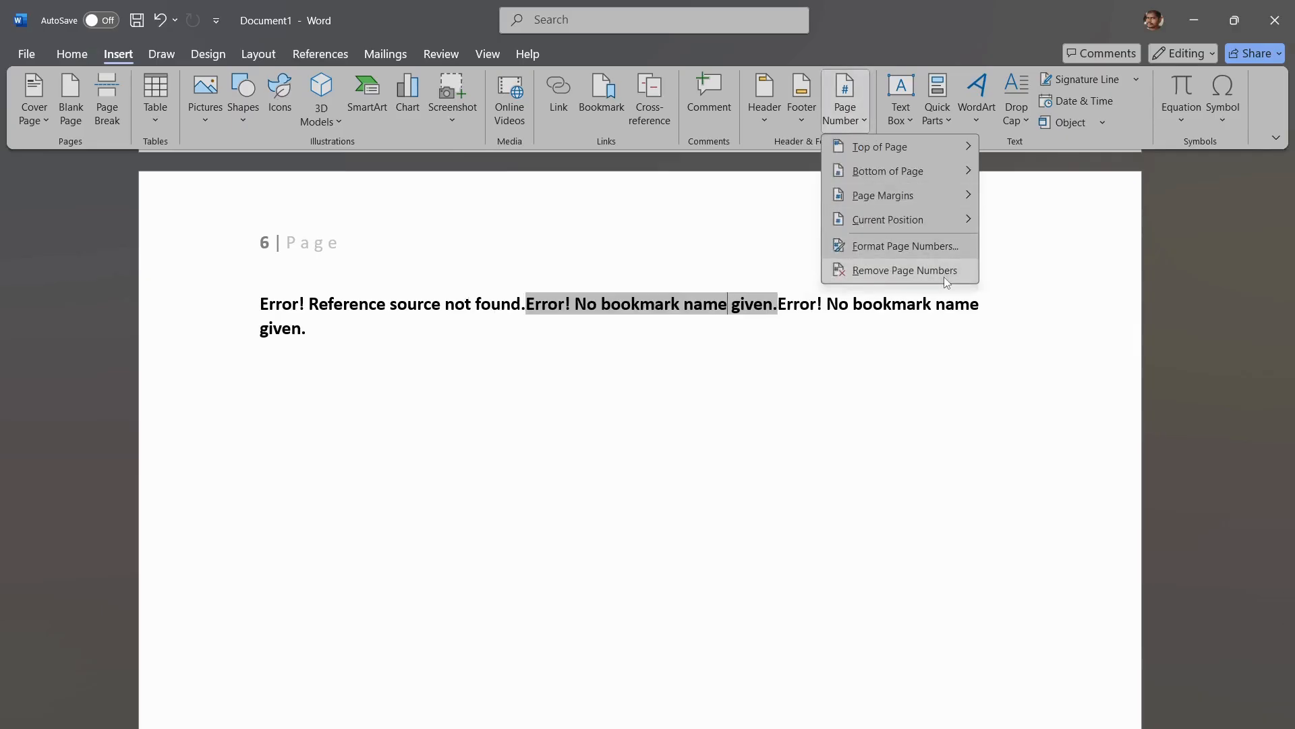
click(947, 278)
click(858, 116)
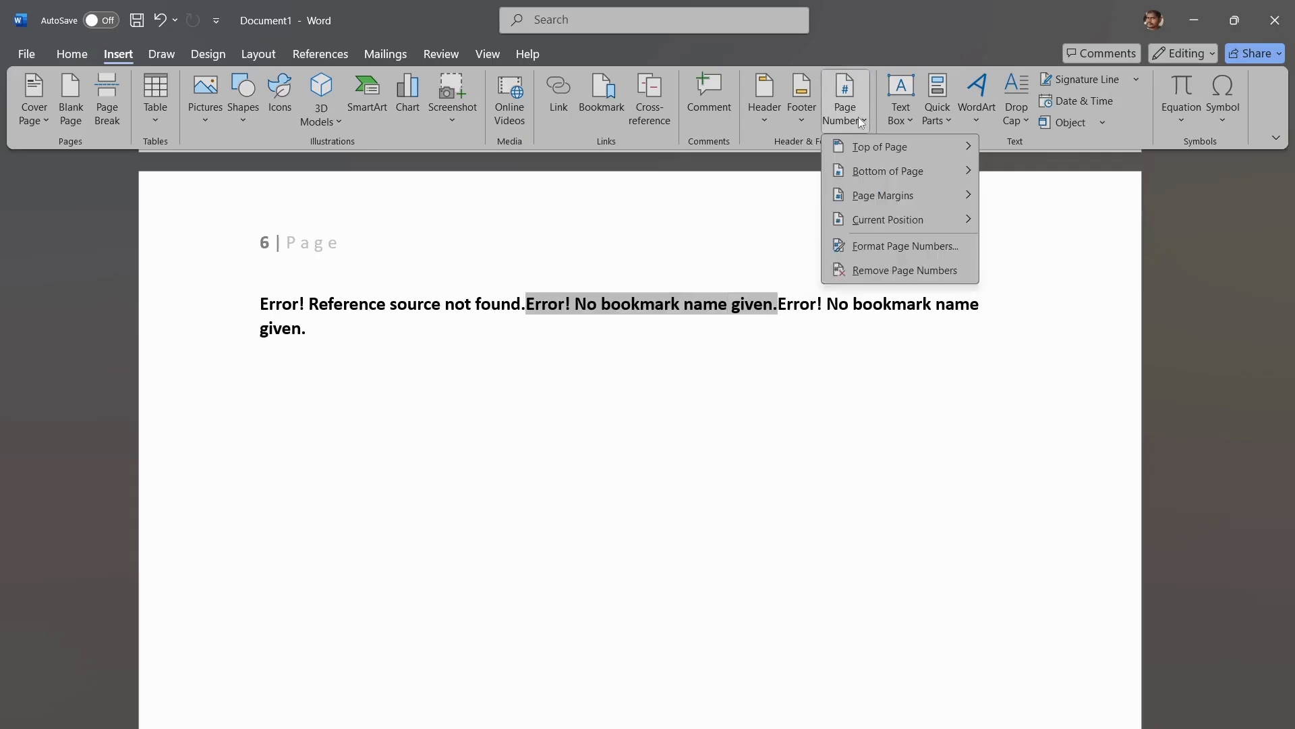
click(903, 268)
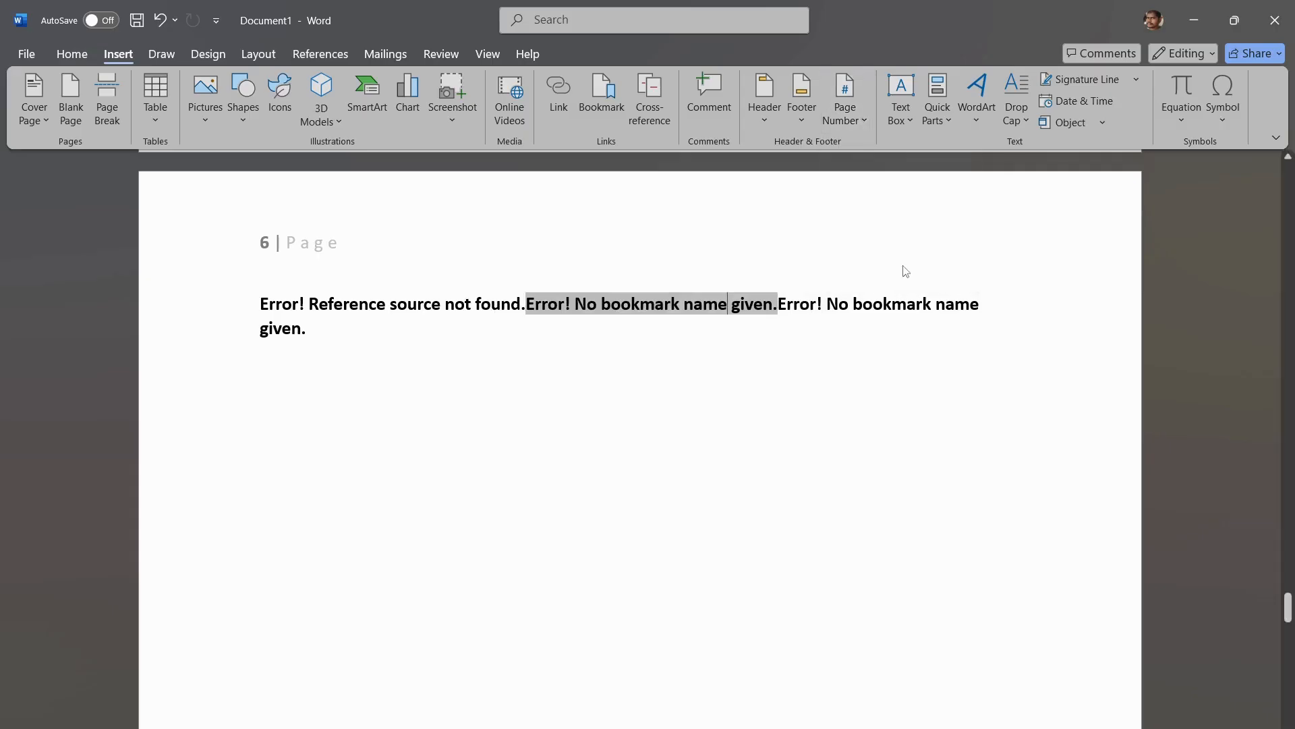
Step: Open the page number format settings and view the available number formats
click(293, 241)
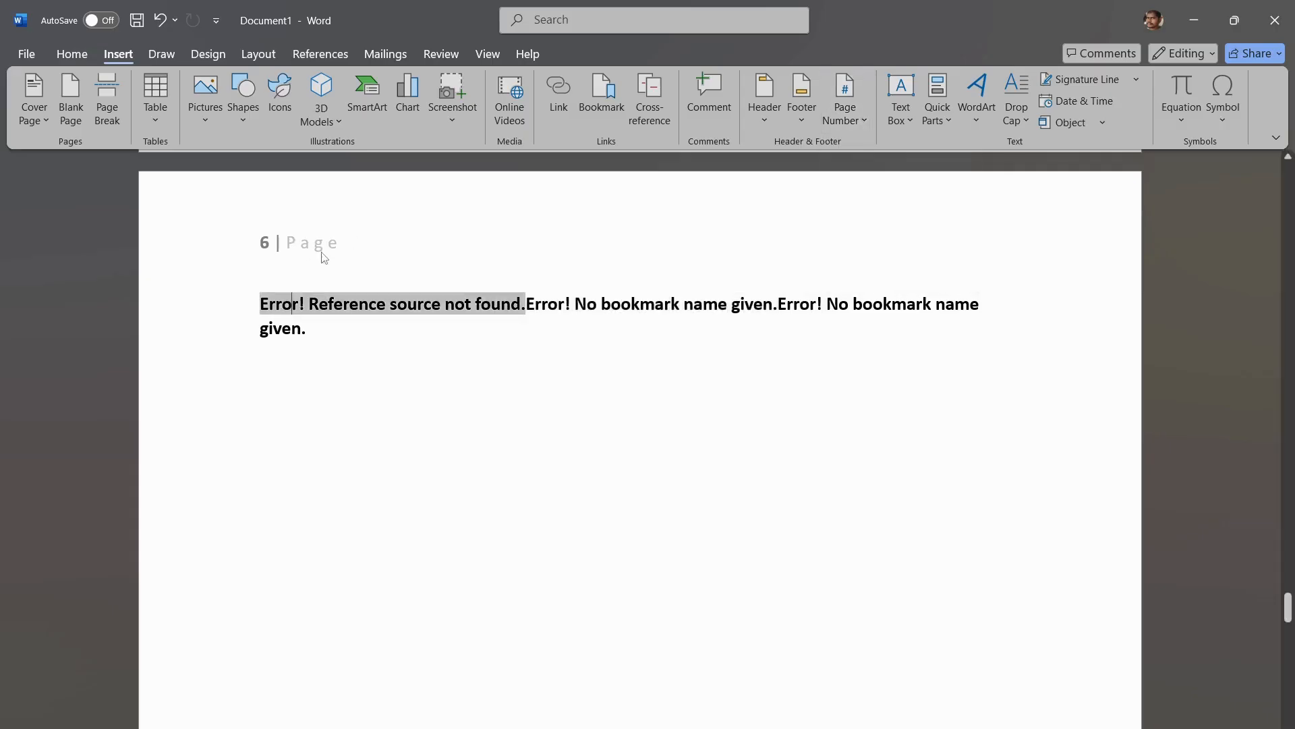
click(857, 122)
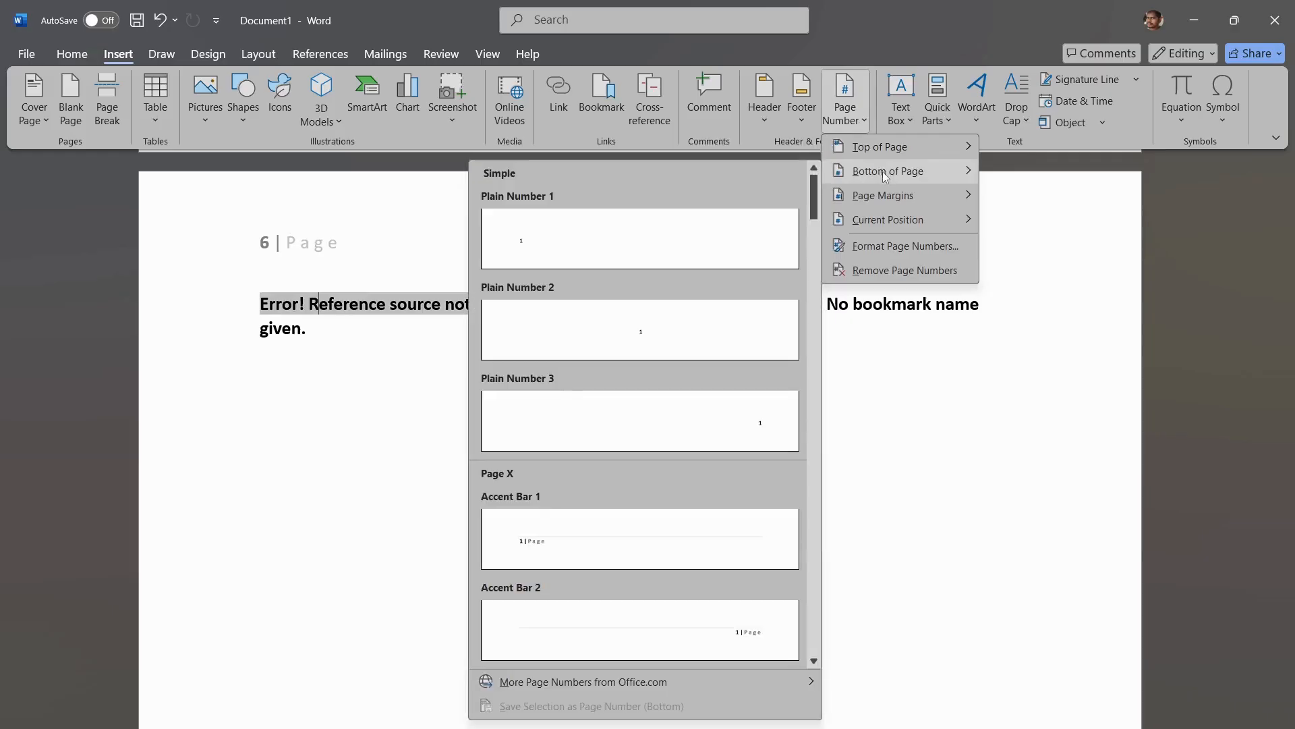
mouse_move(895, 195)
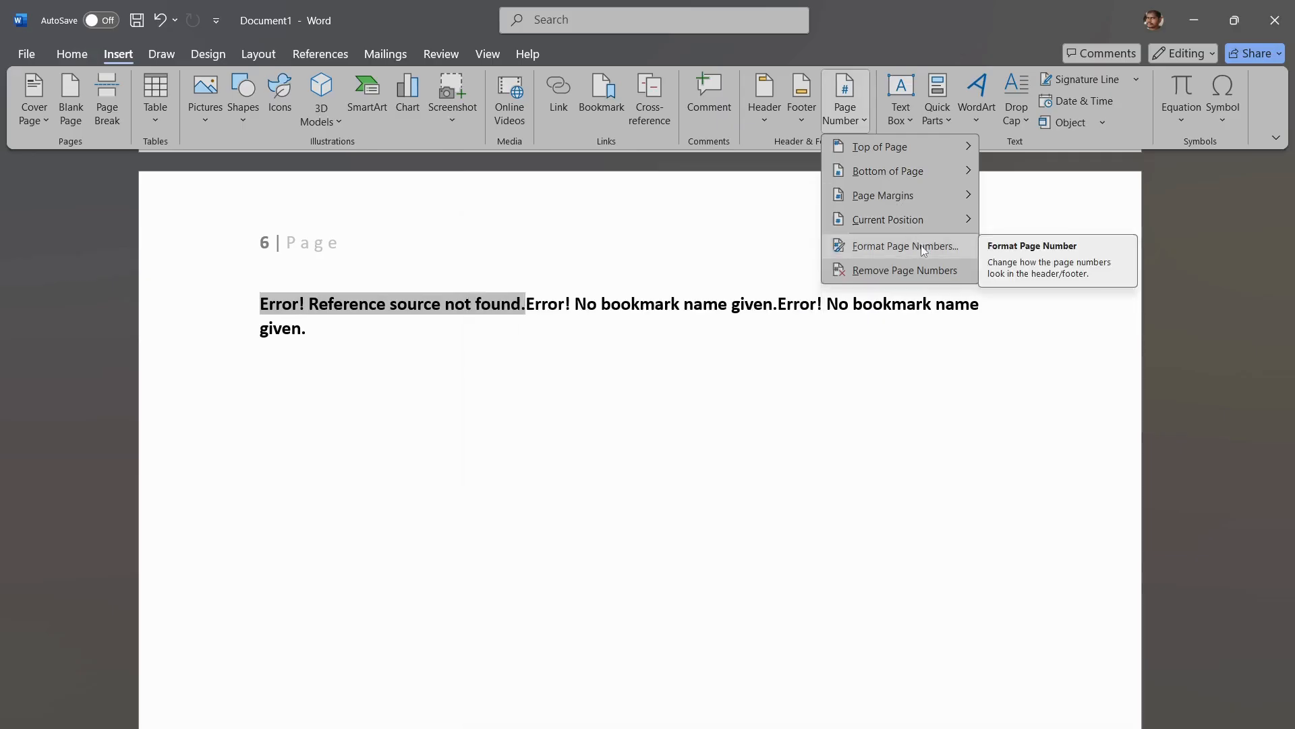
click(924, 247)
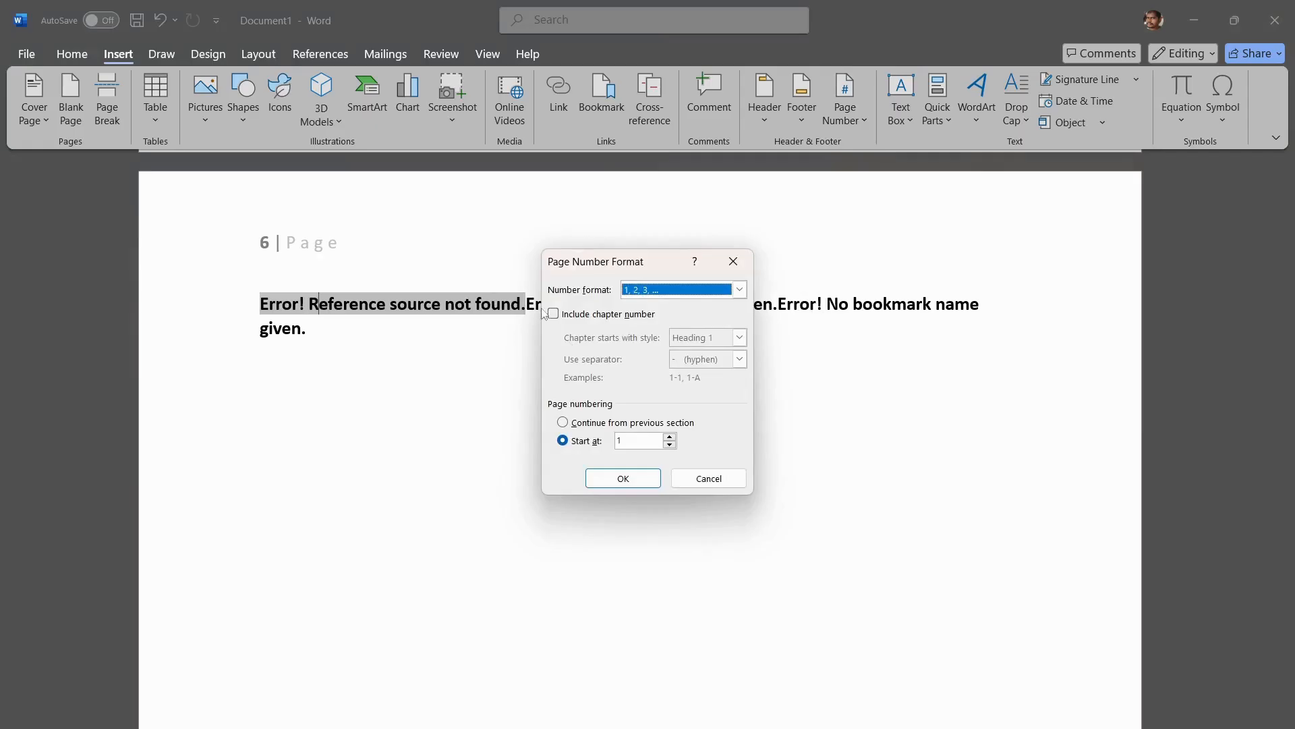
click(740, 290)
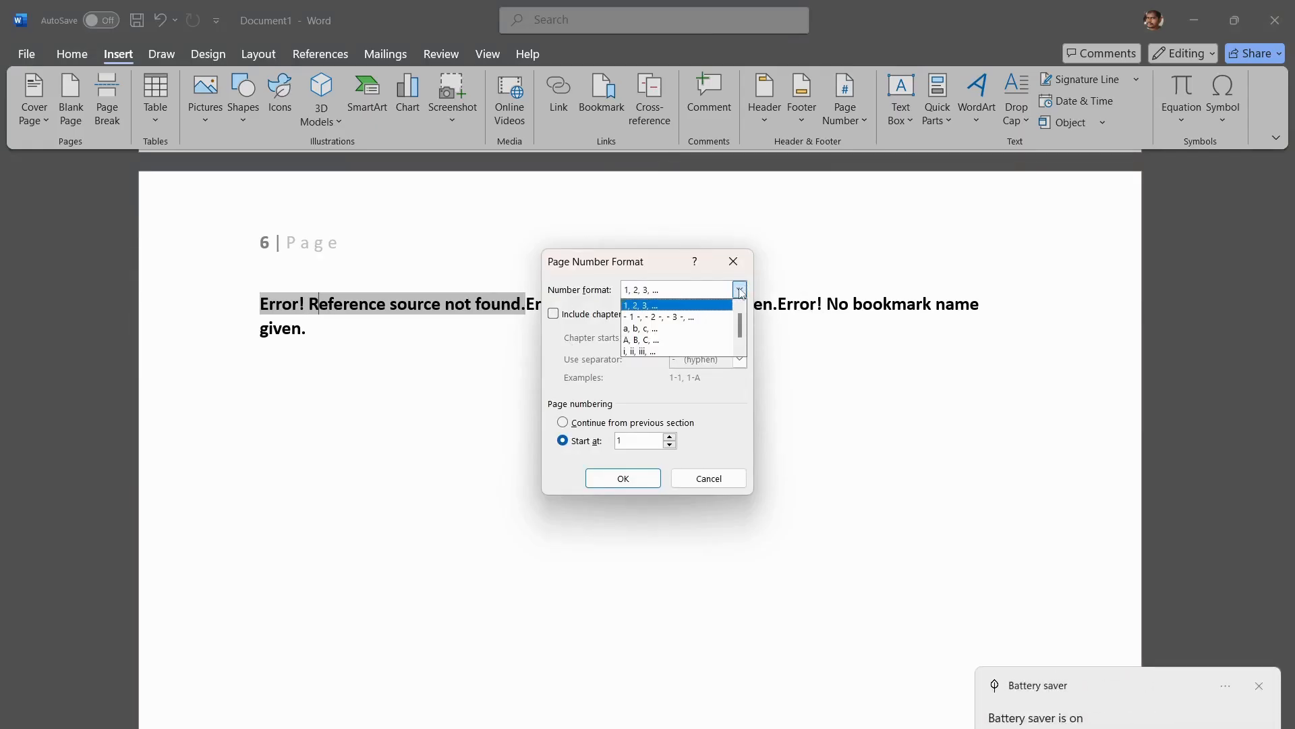
Step: Dismiss the battery saver notification, raise the screen brightness and close the page number format settings without changes
click(1259, 686)
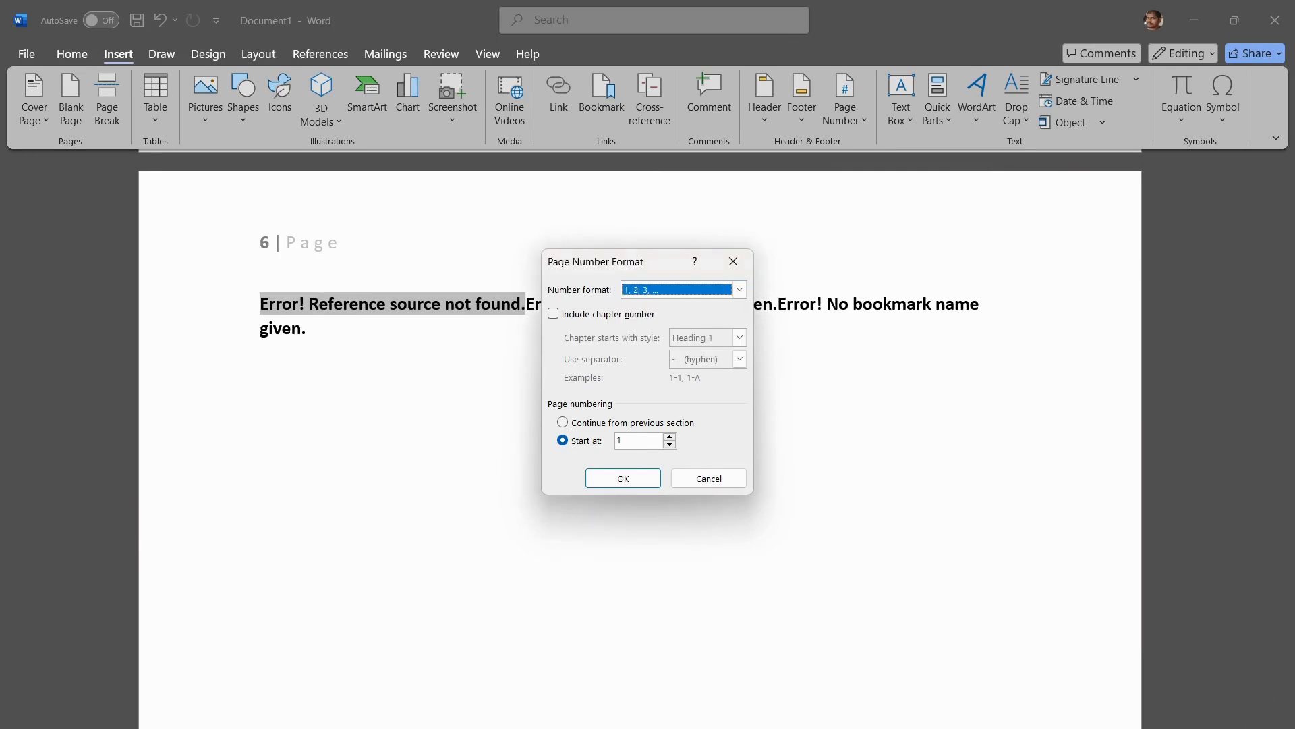
click(1174, 728)
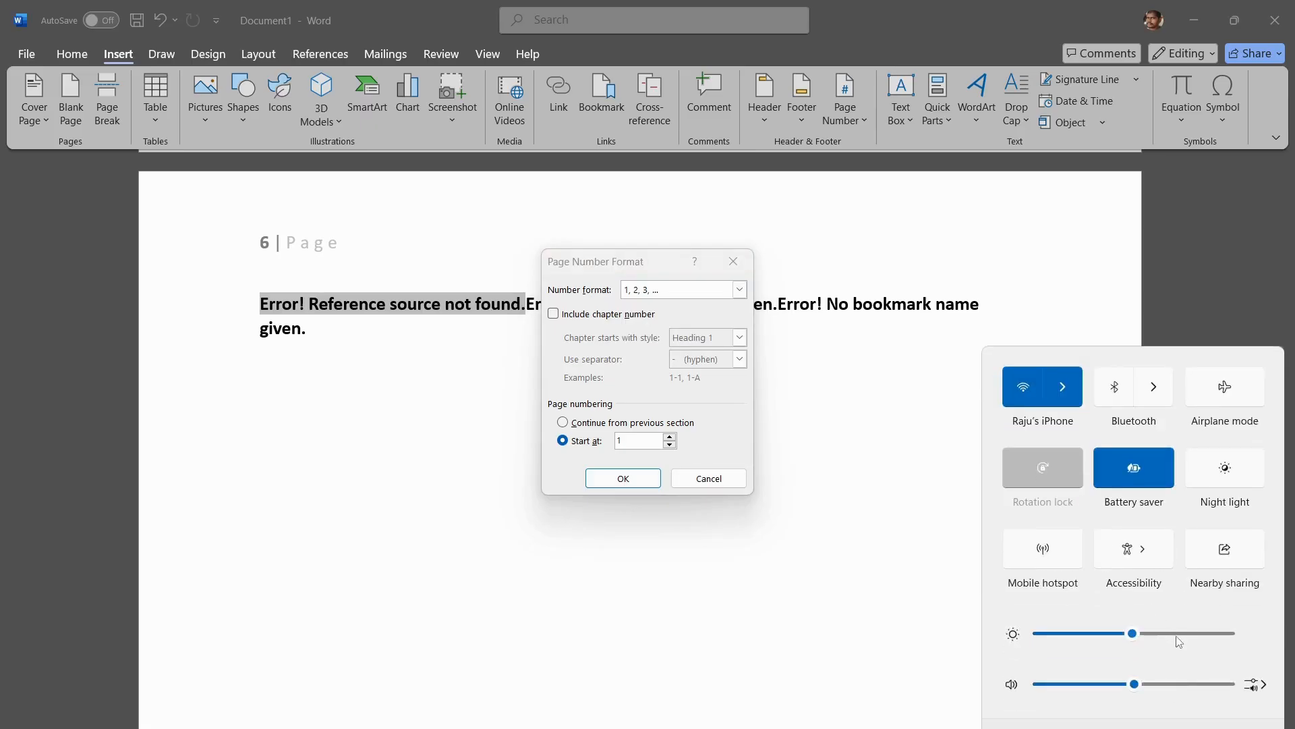
click(1178, 638)
click(1080, 728)
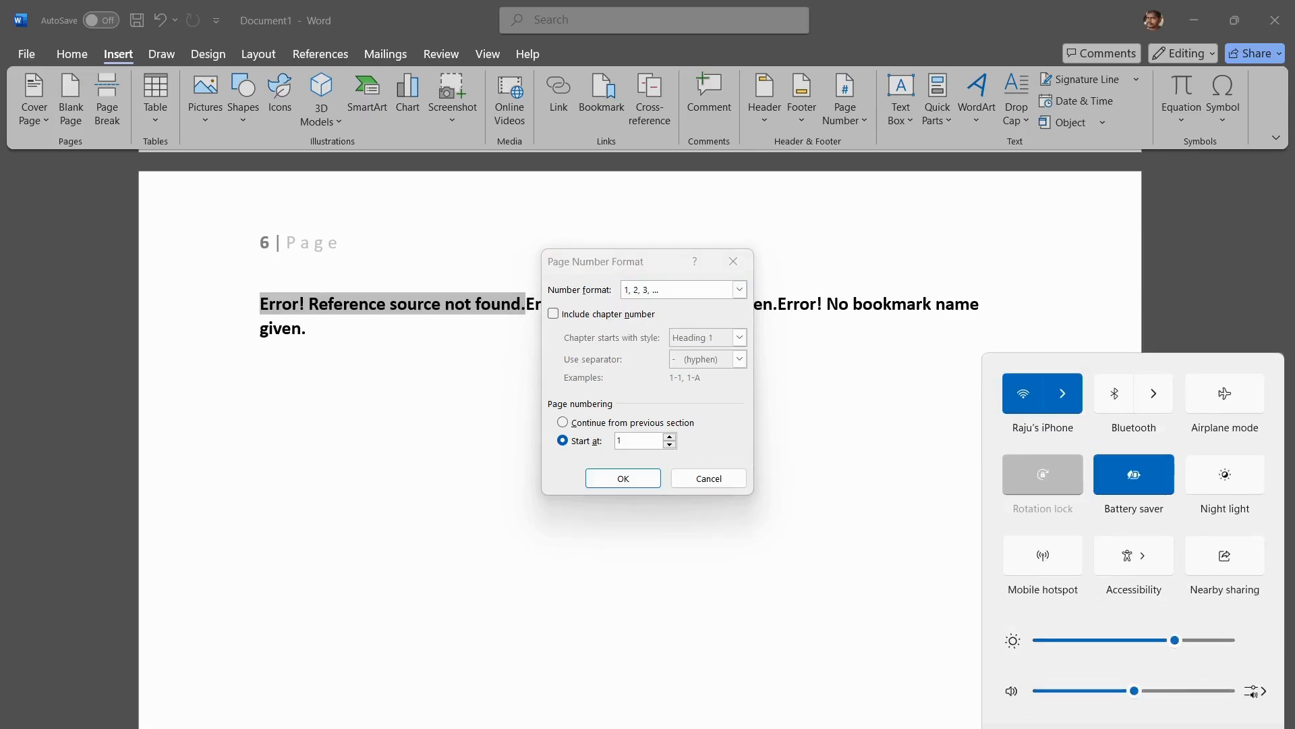
click(735, 266)
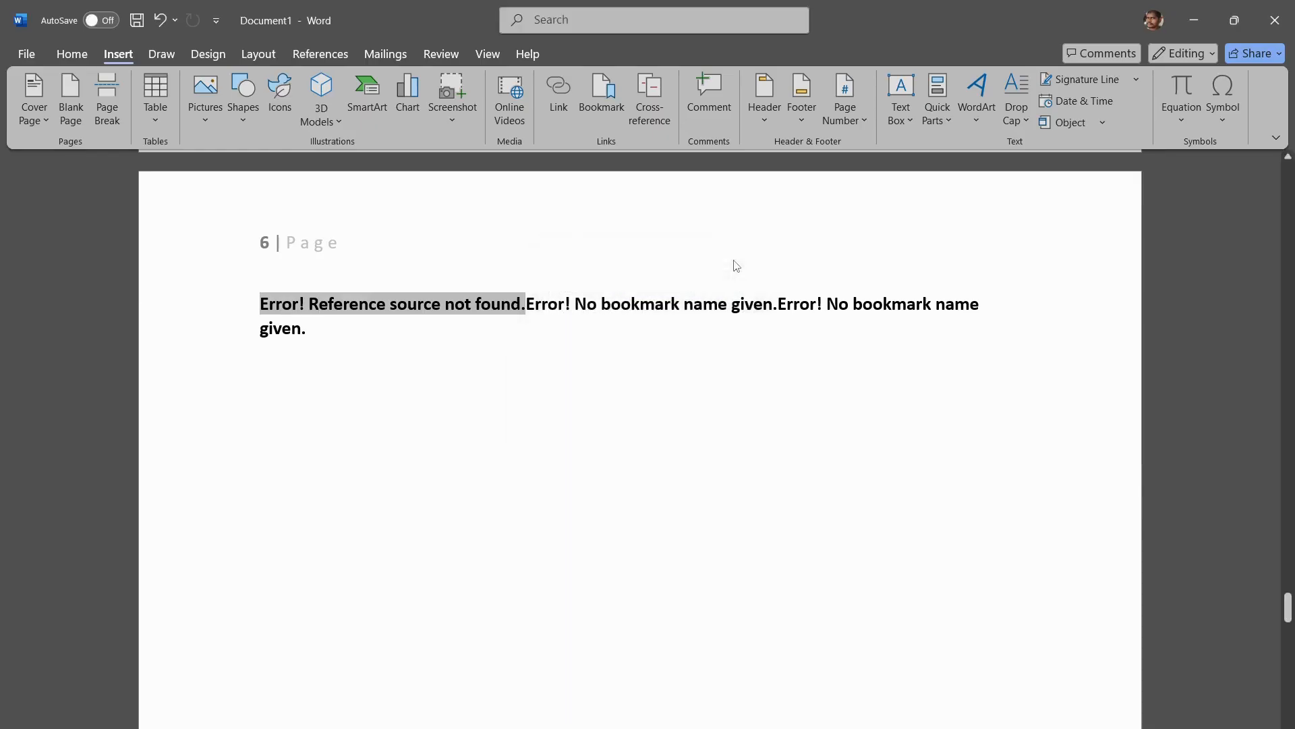
Step: Readjust the display brightness to a higher level in the system quick settings
scroll(414, 413, down, 15)
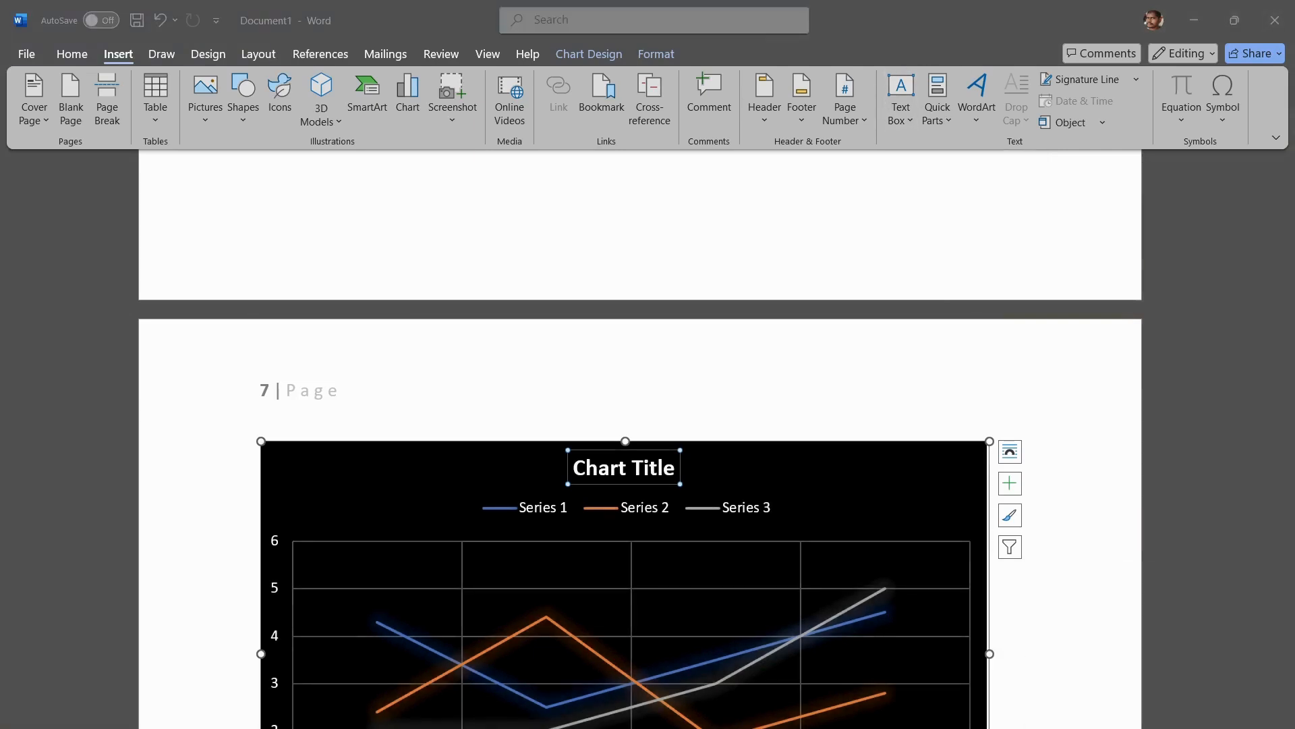
key(super+a)
click(1172, 637)
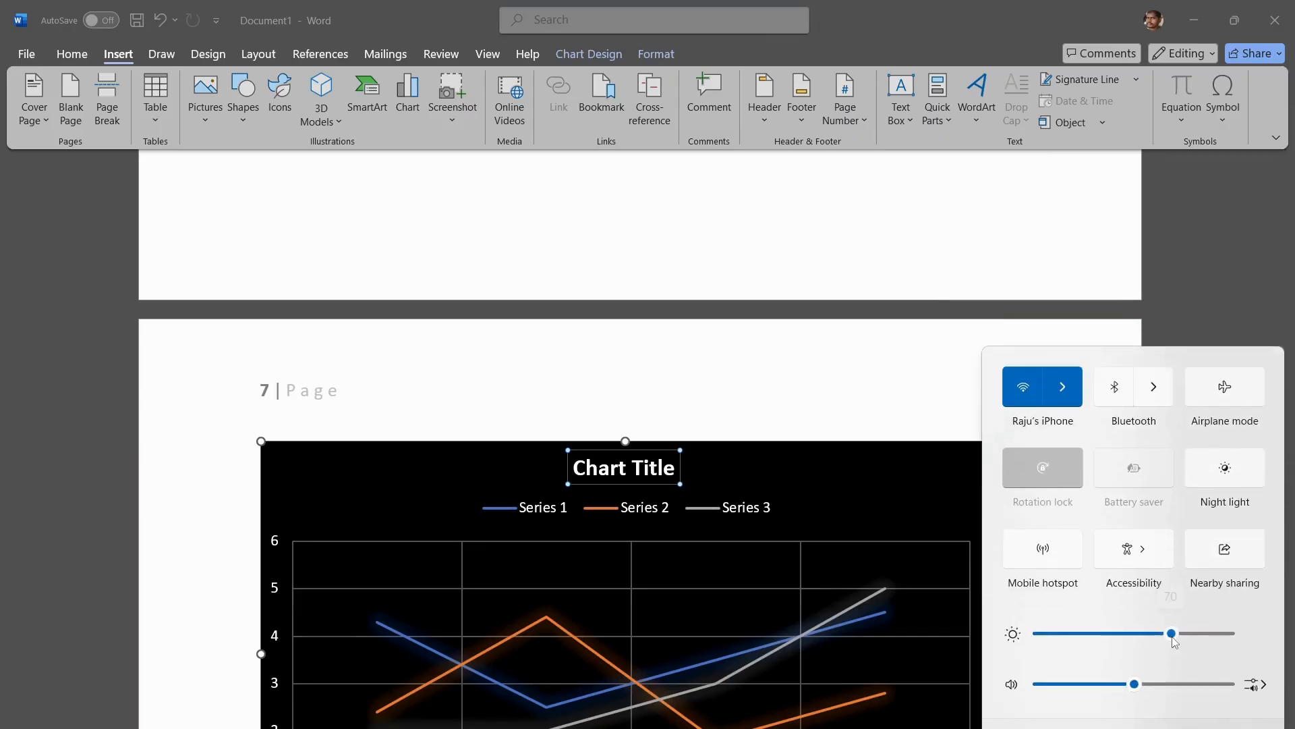
drag(1174, 641, 1194, 636)
key(super+a)
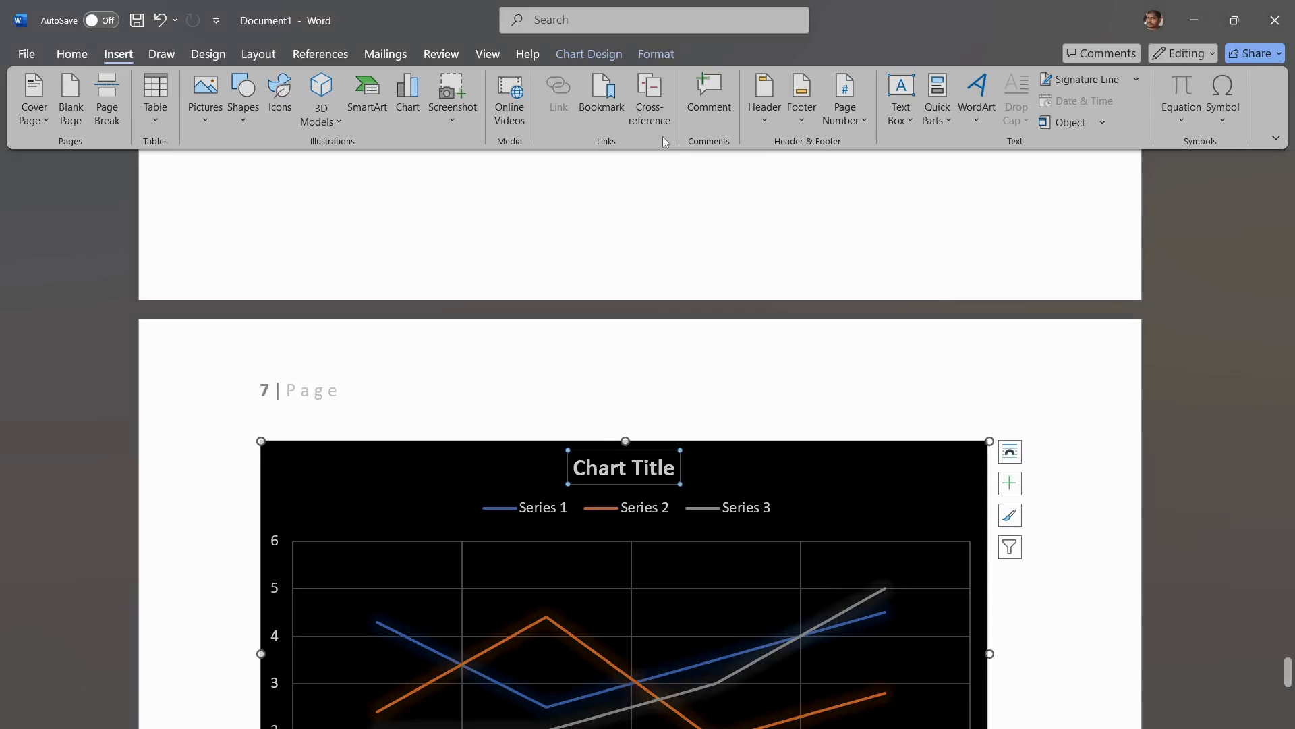
Step: Insert a built-in Facet Quote text box on the chart page
click(914, 127)
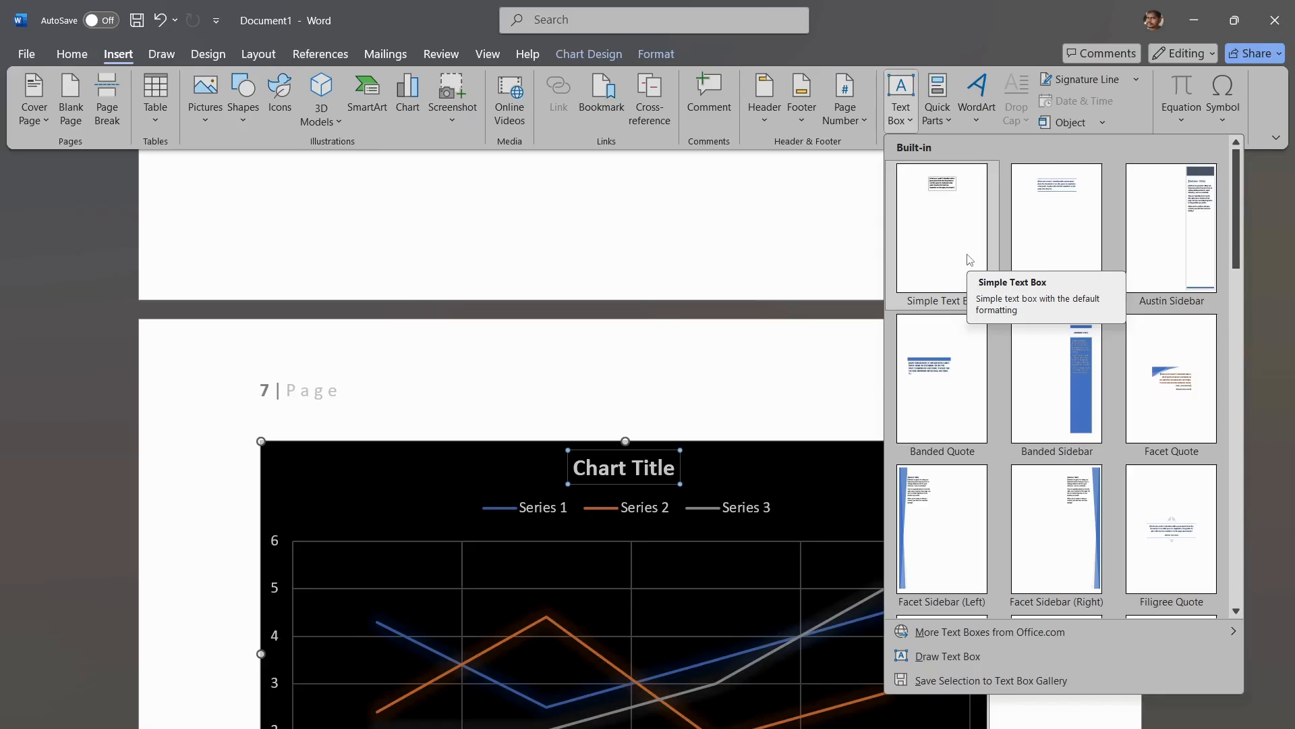
click(1174, 377)
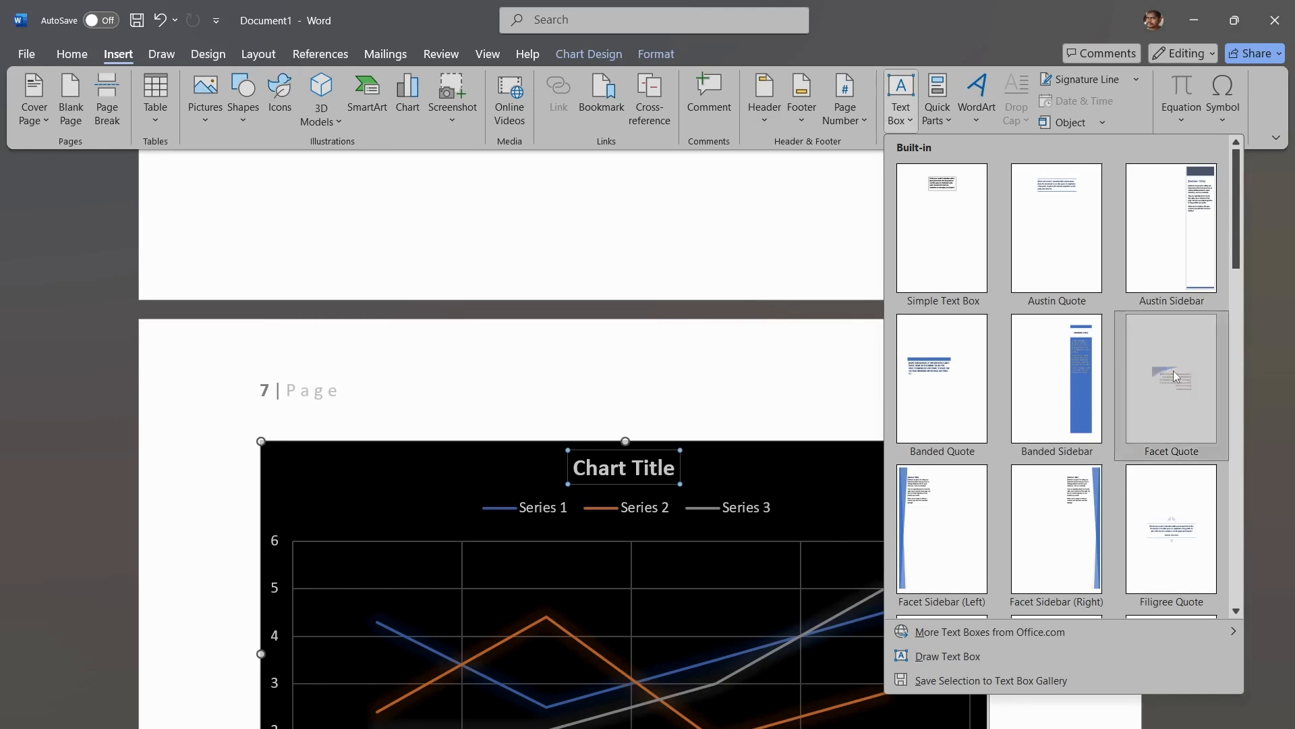
scroll(908, 486, up, 10)
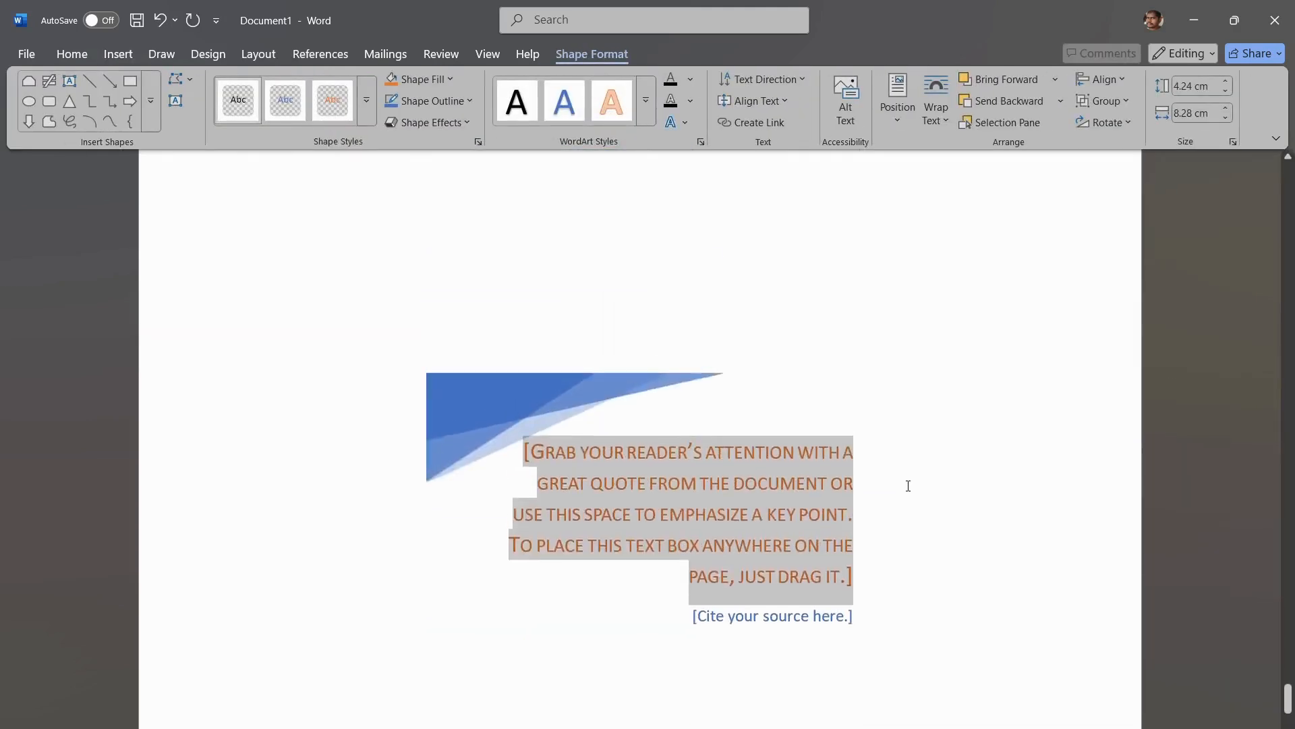
scroll(908, 486, down, 10)
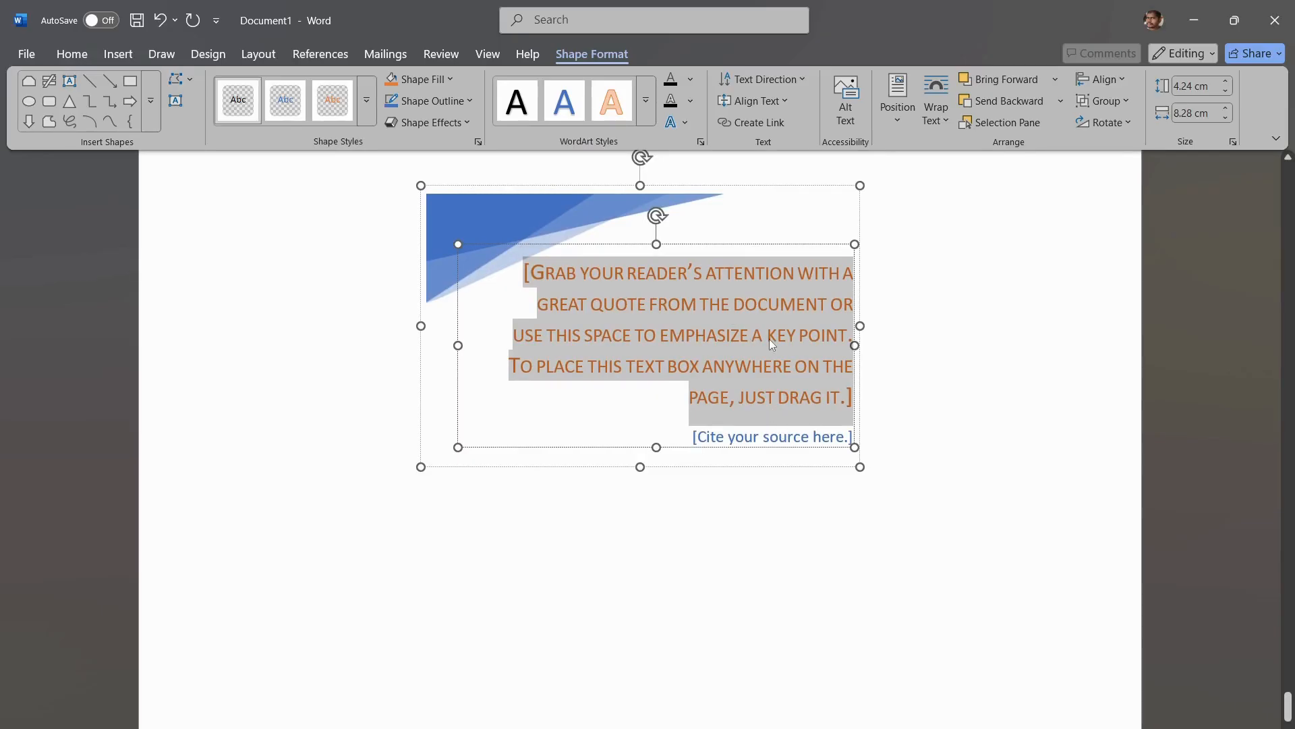
Step: Replace the Facet Quote placeholder with "Hi welcome to Tech talks with" followed by the presenter's first name
text(H)
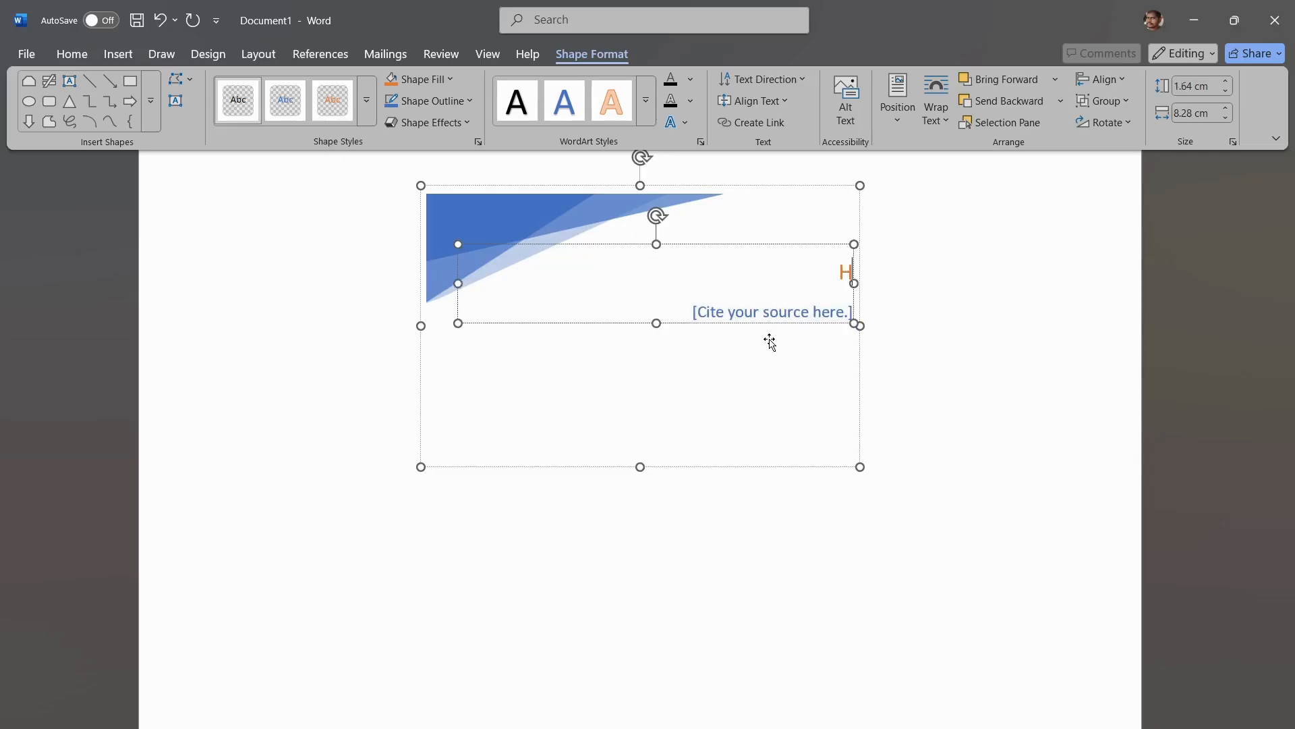
text(i welcome to)
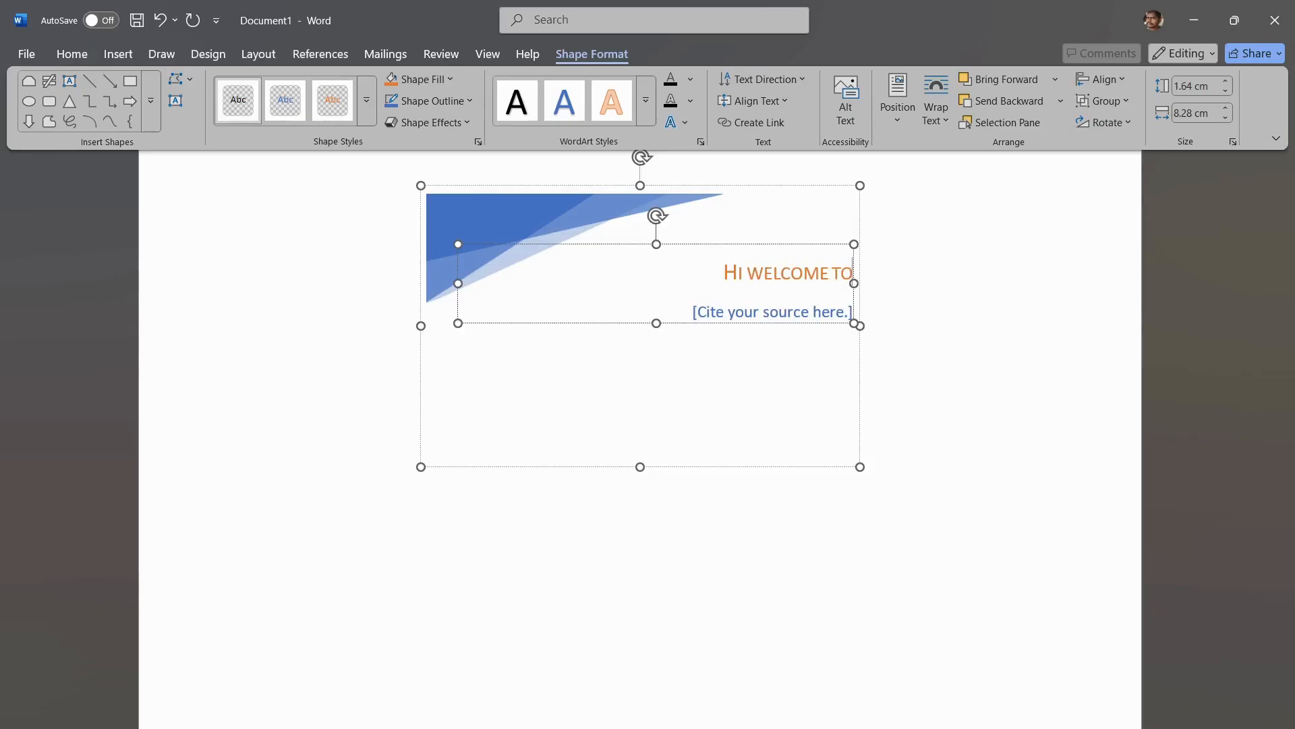
text( Tech T)
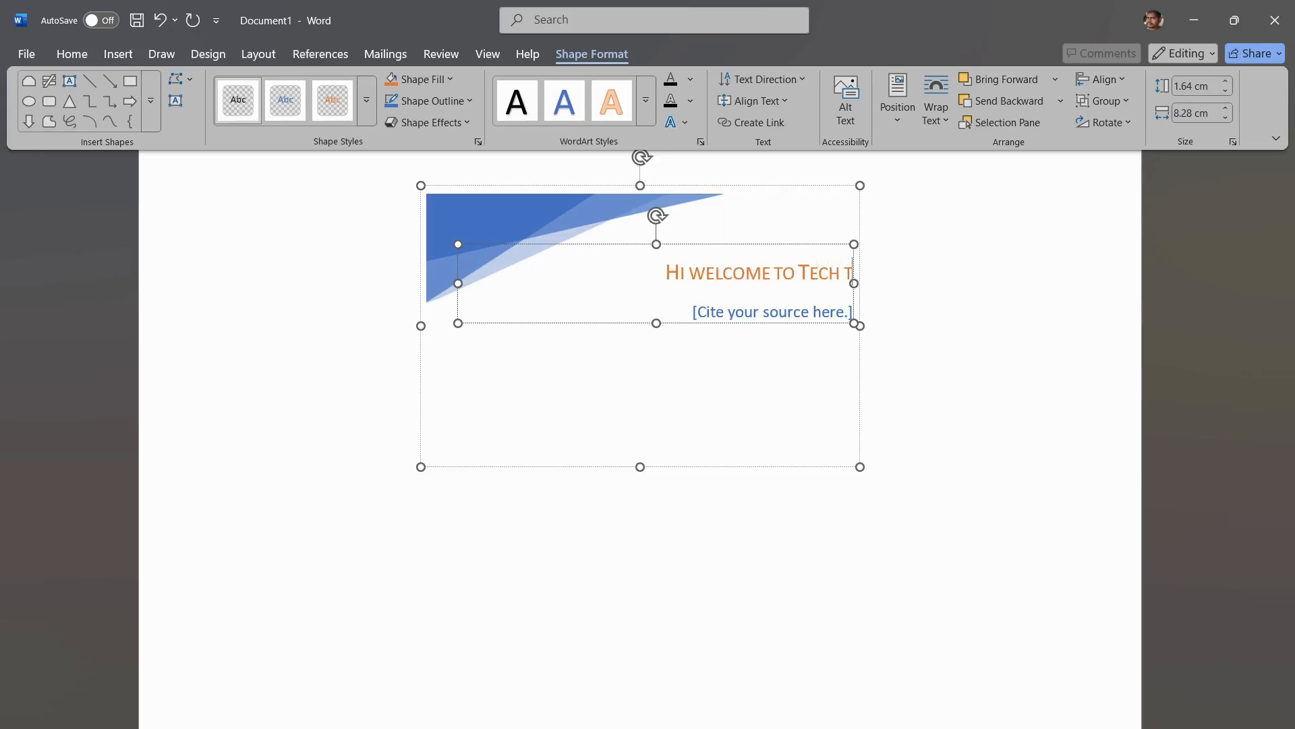
text(alks with ra)
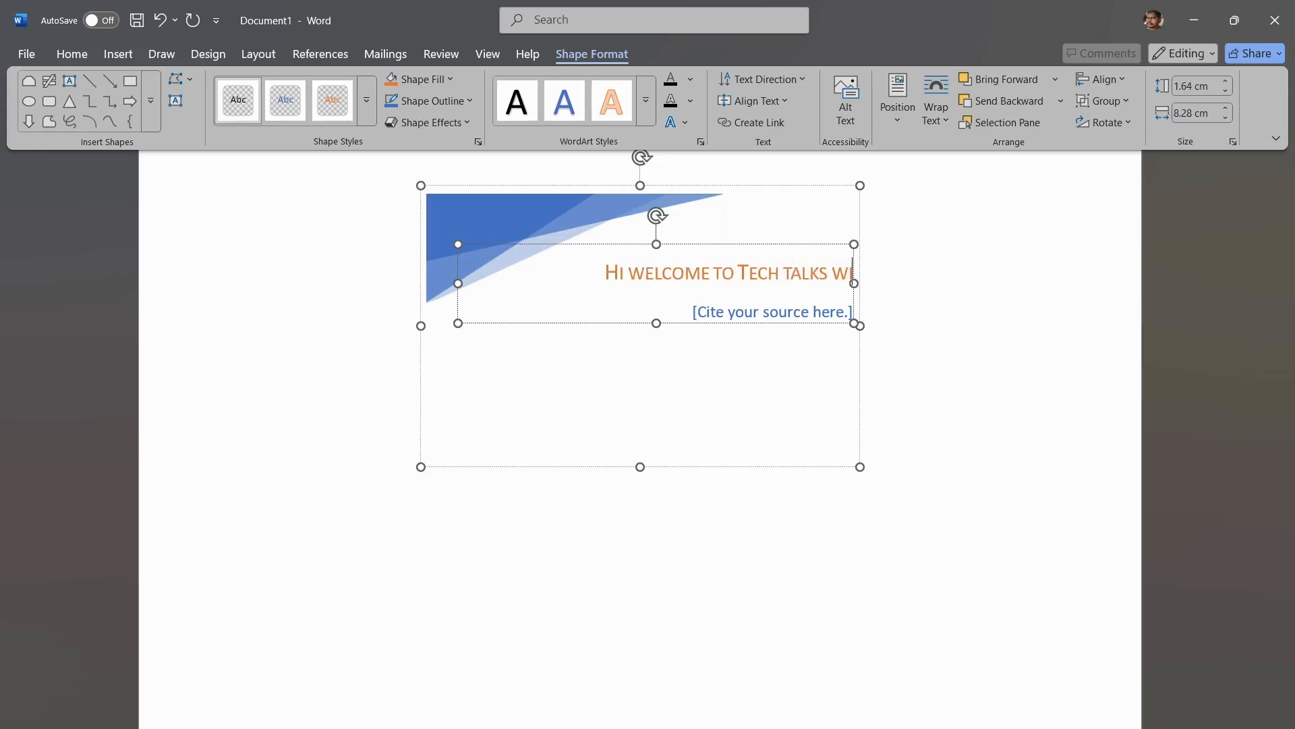
text(ju I a)
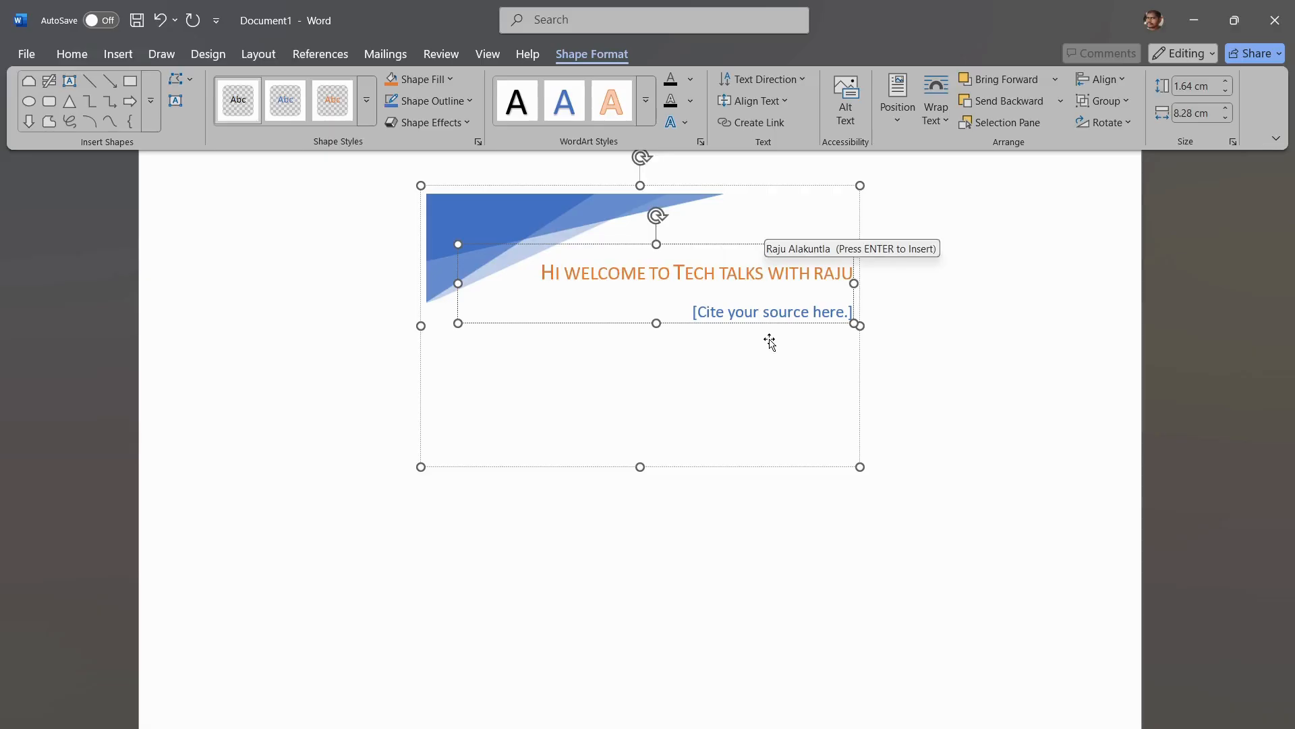
text(m)
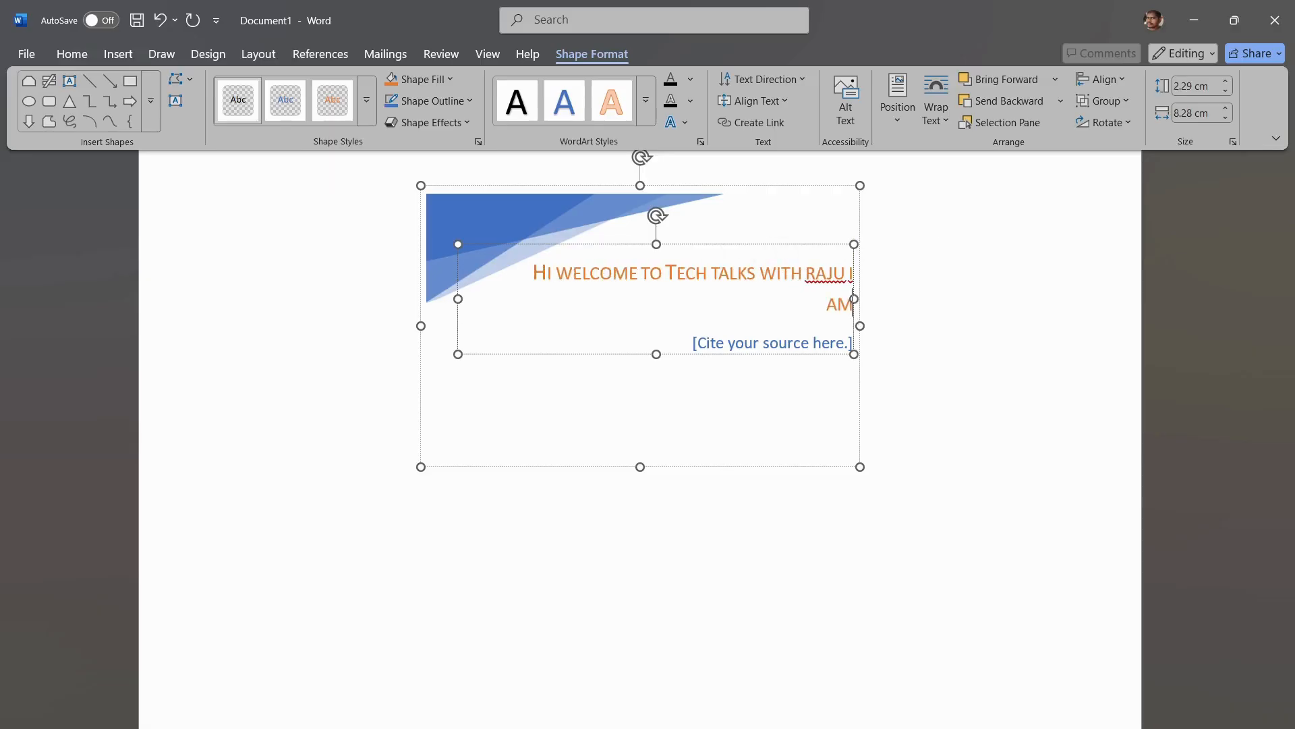
key(BackSpace)
key(BackSpace)
key(BackSpace)
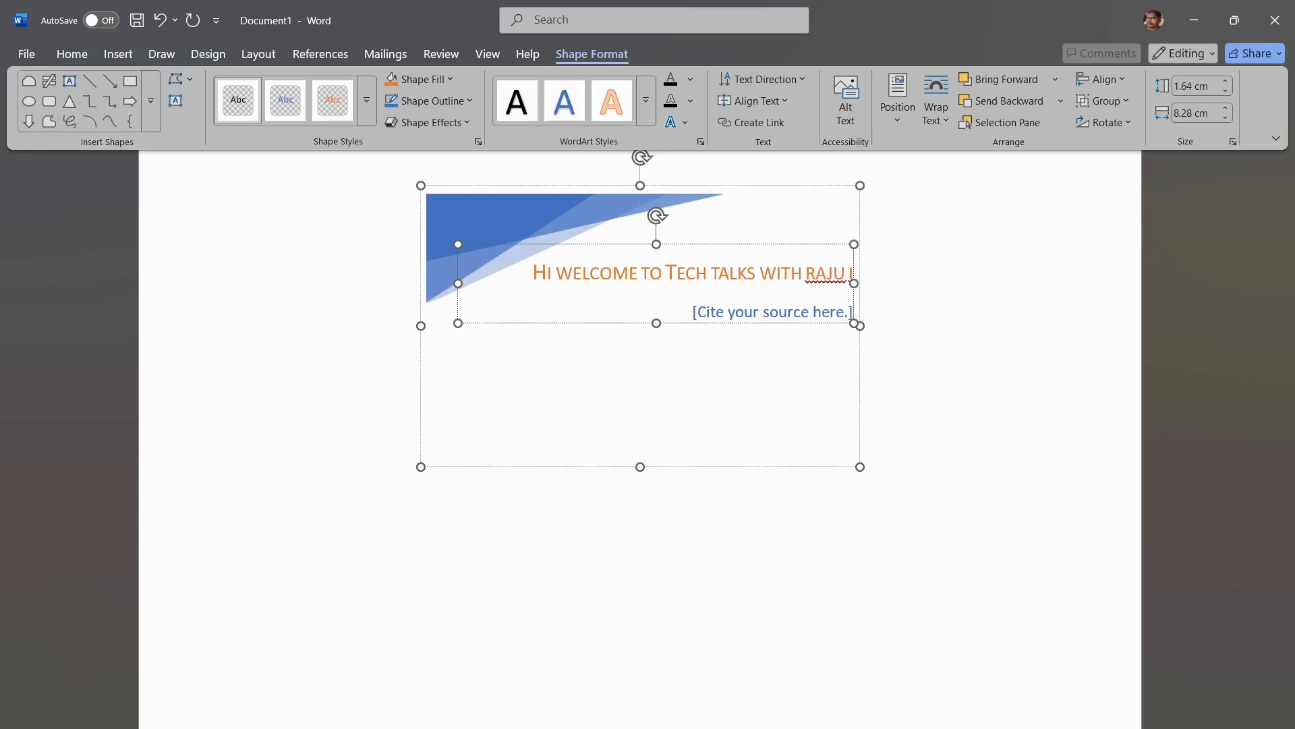
key(BackSpace)
Step: Continue the quote text with "this video is about to learn insert tab in the MS Word"
text(THIS V)
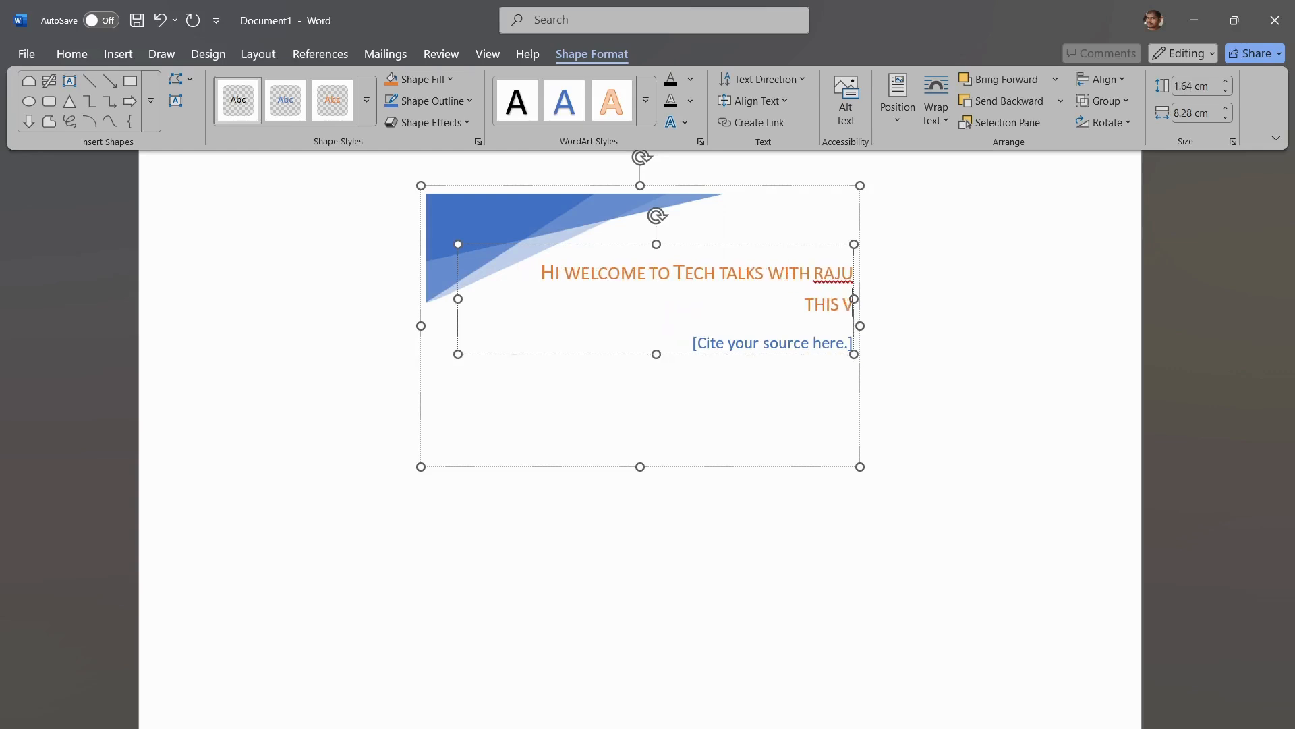
text(IDEO IS AB)
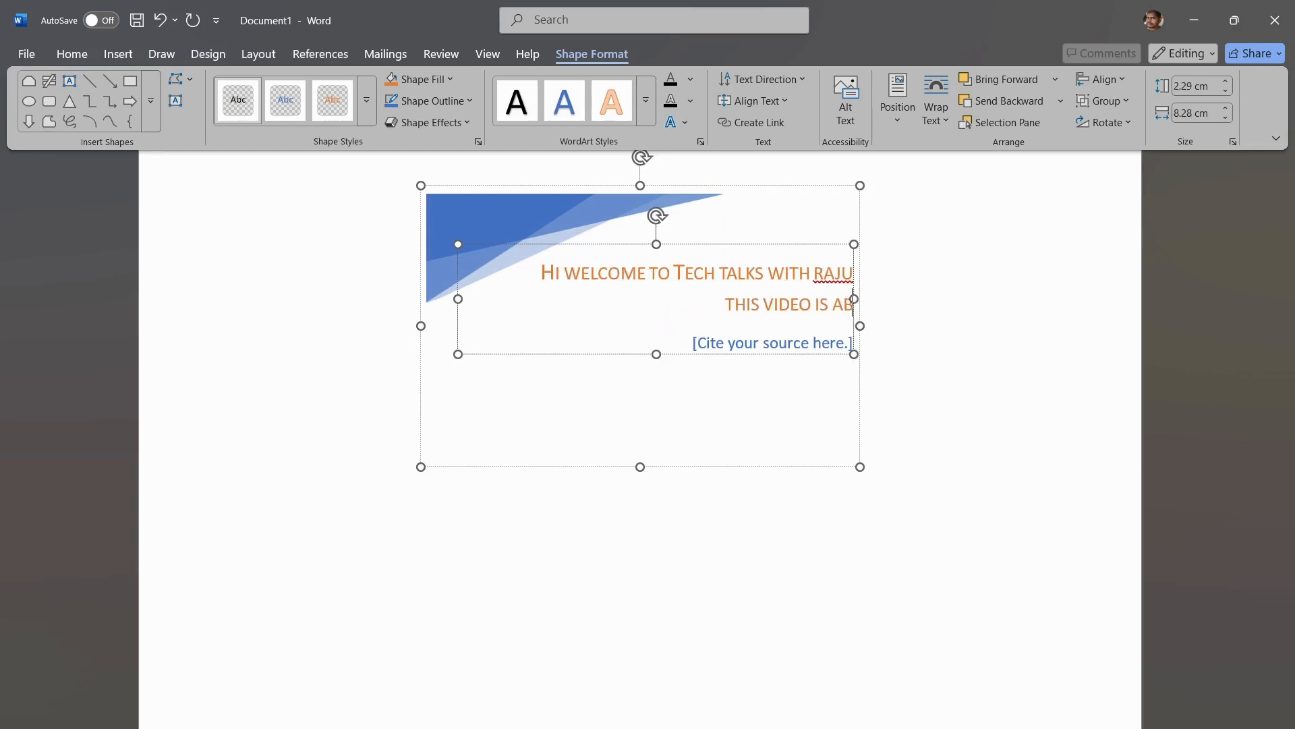
key(BackSpace)
text(BOUT TO L)
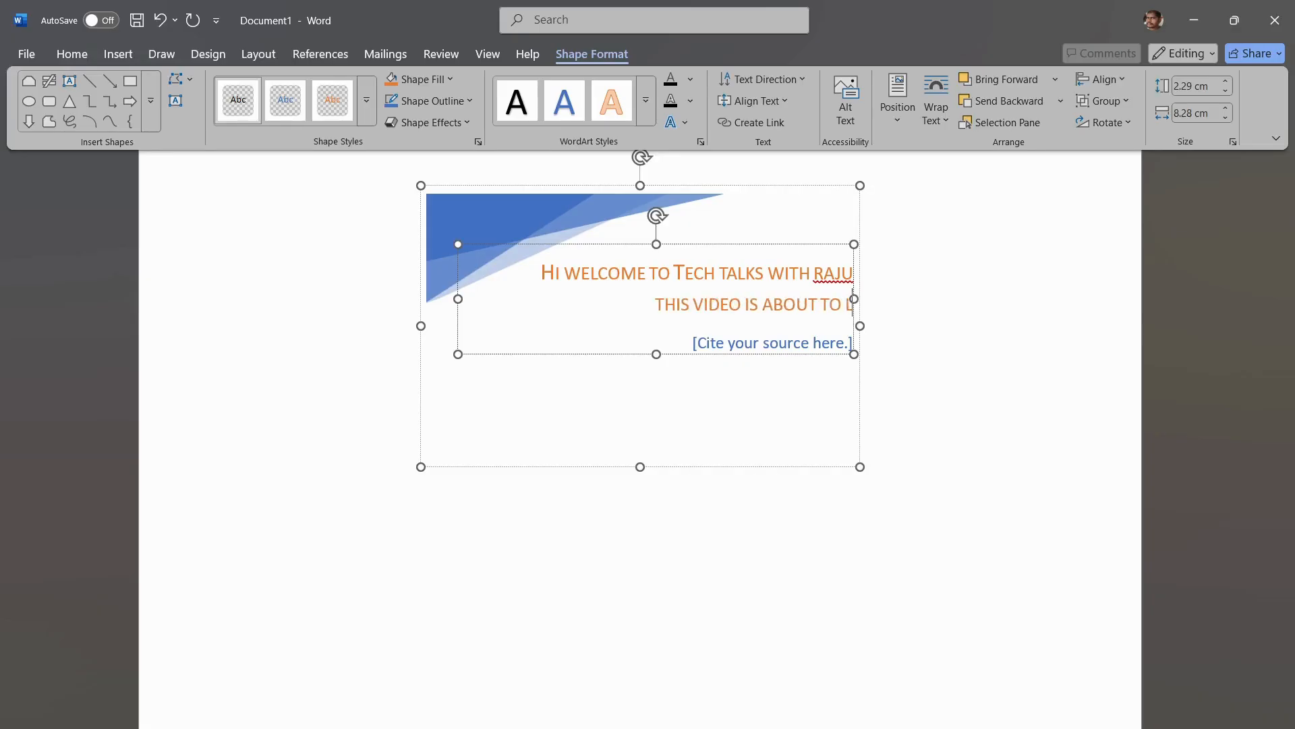
text(EARN IN)
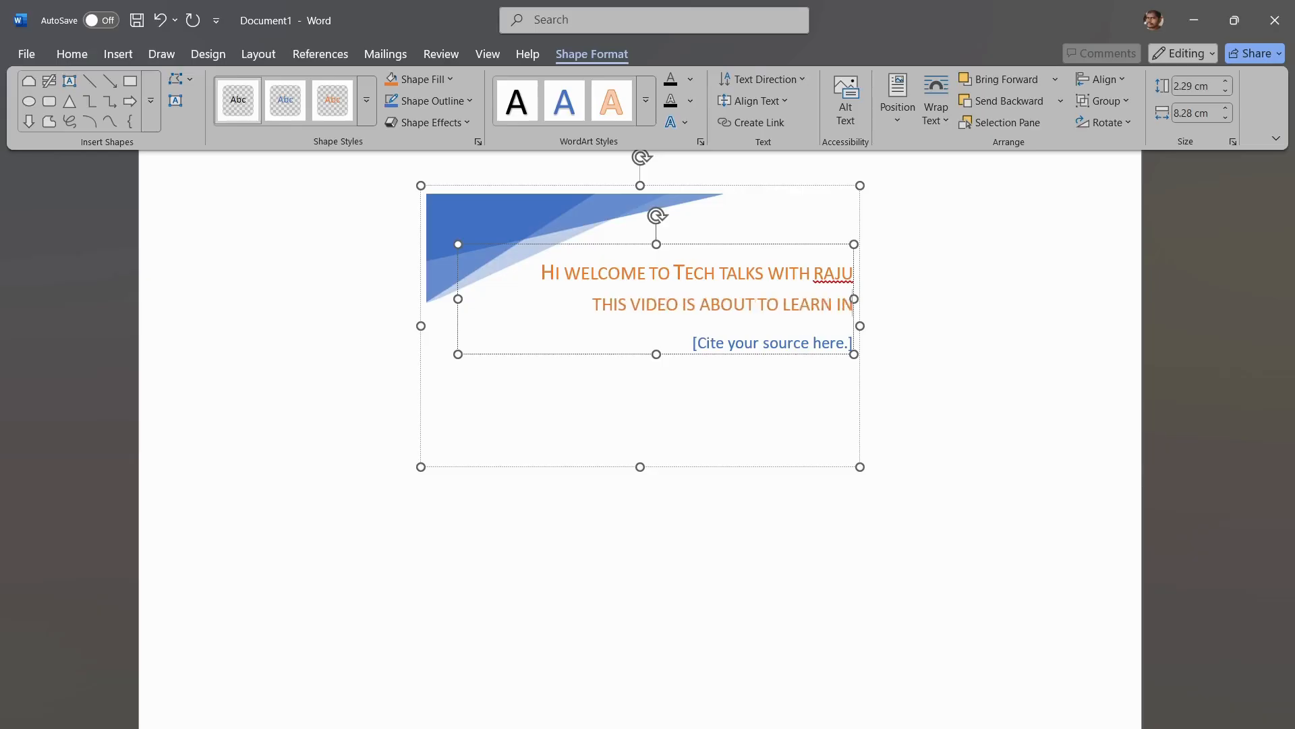
text(SERT TAB)
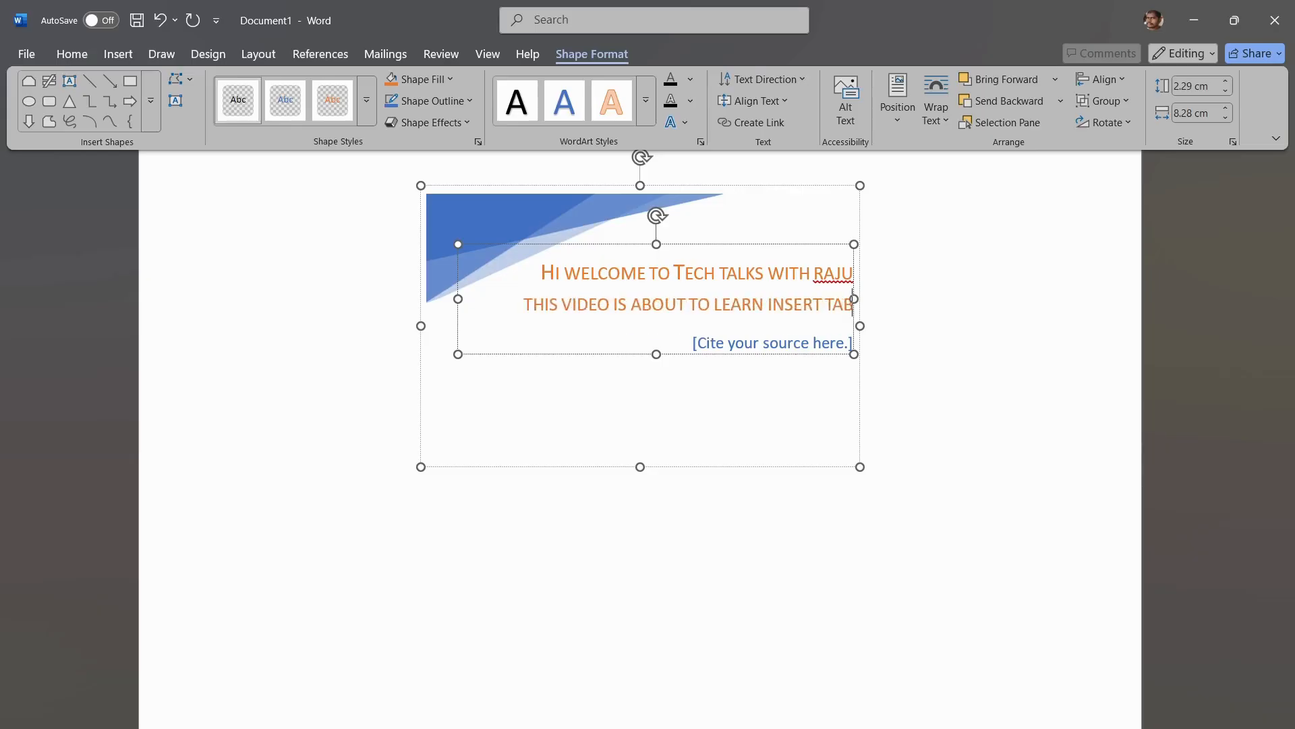
text( IN THE)
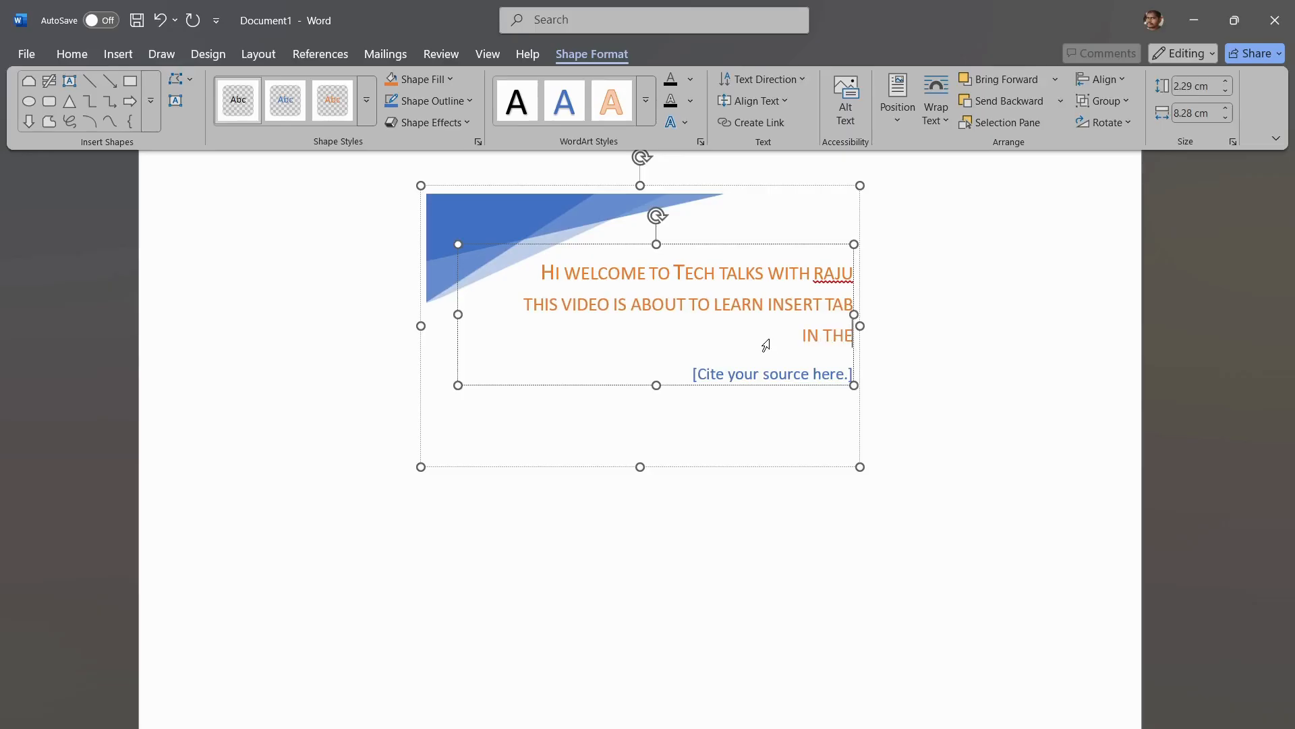
text( MS Word)
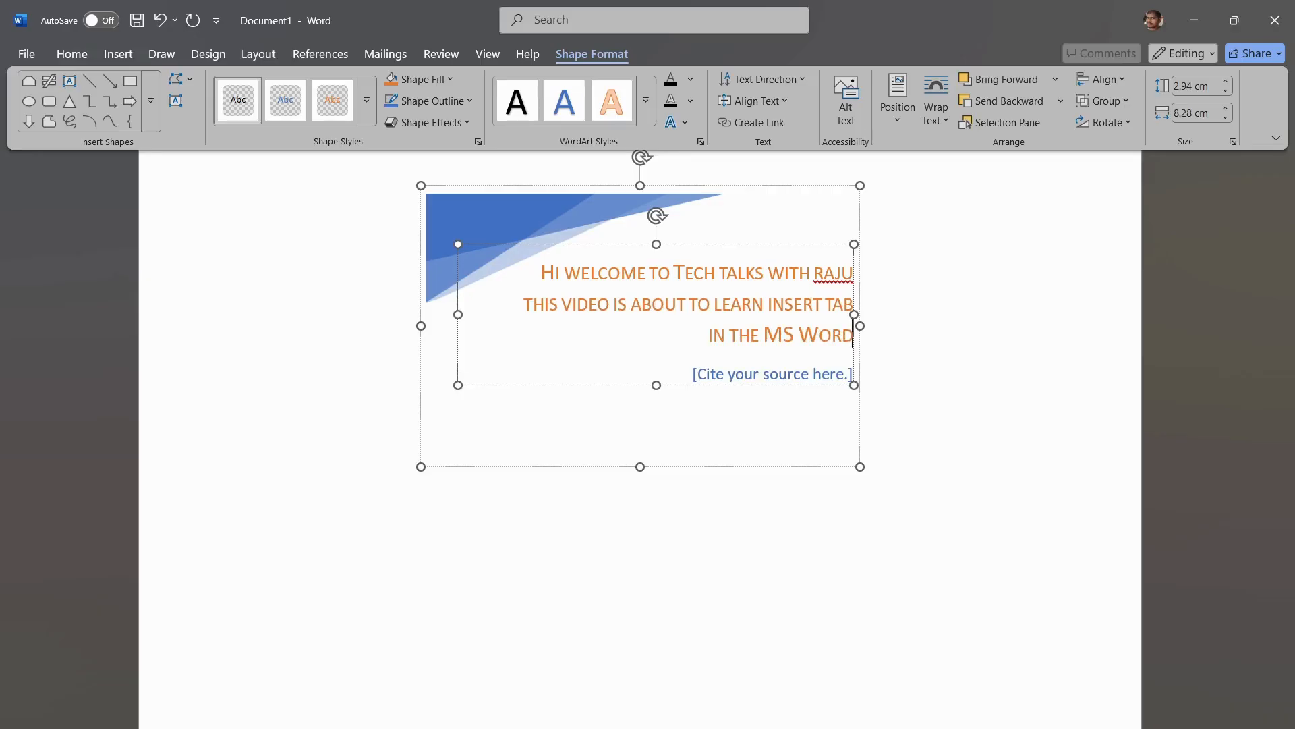
Step: Examine how the completed quote text box sits on the page and deselect it
scroll(640, 439, up, 5)
scroll(640, 439, down, 5)
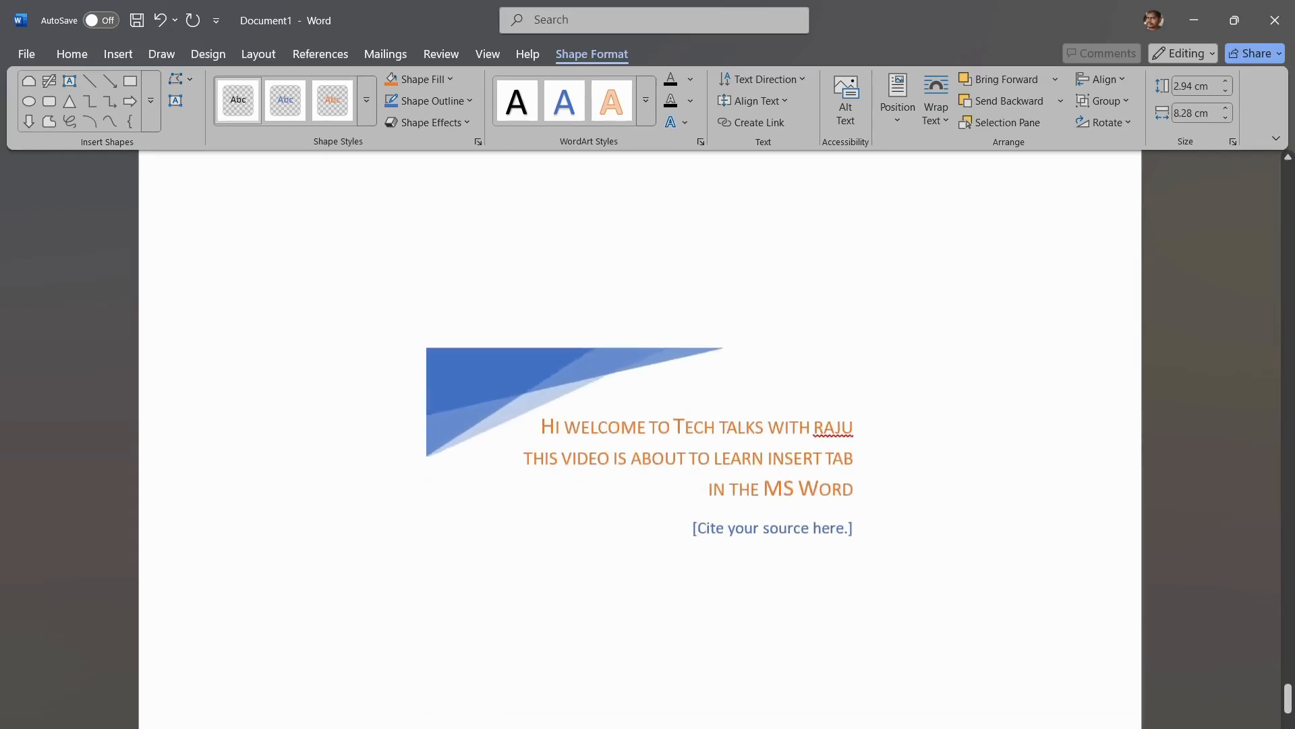
scroll(641, 438, up, 4)
scroll(640, 439, up, 4)
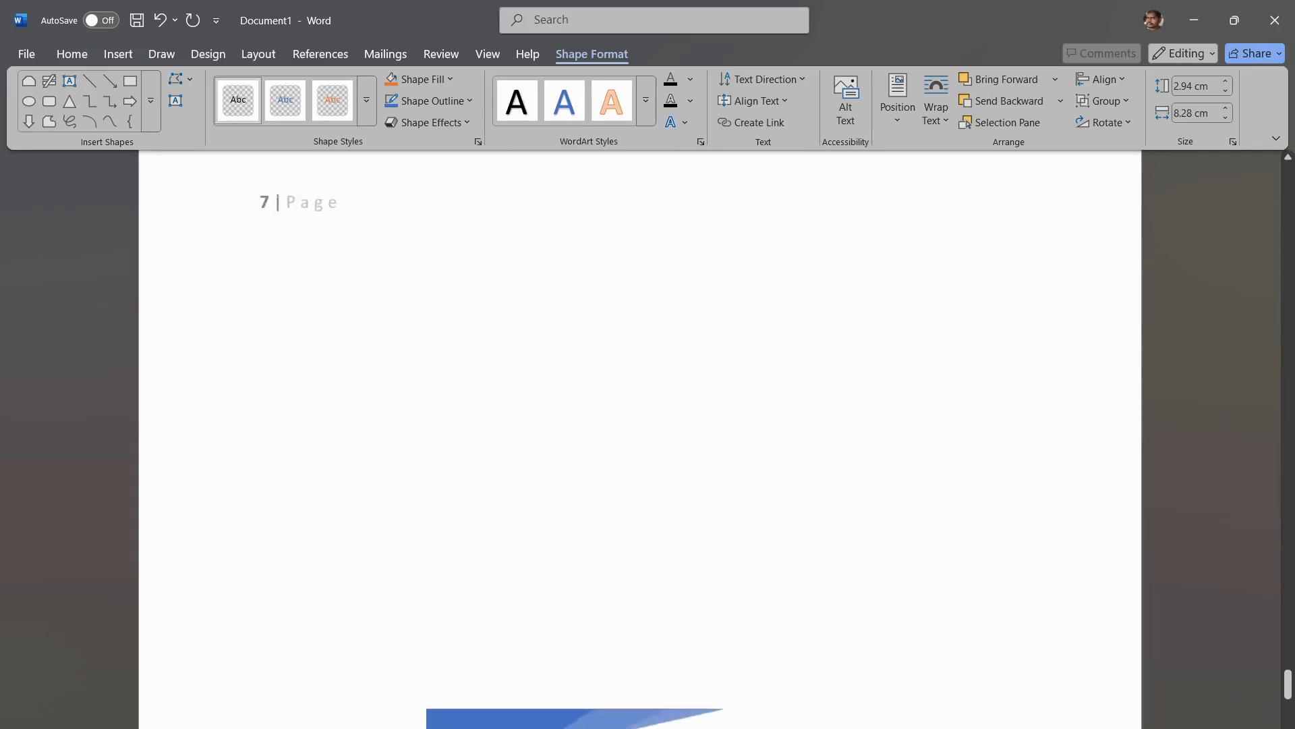
scroll(640, 438, down, 7)
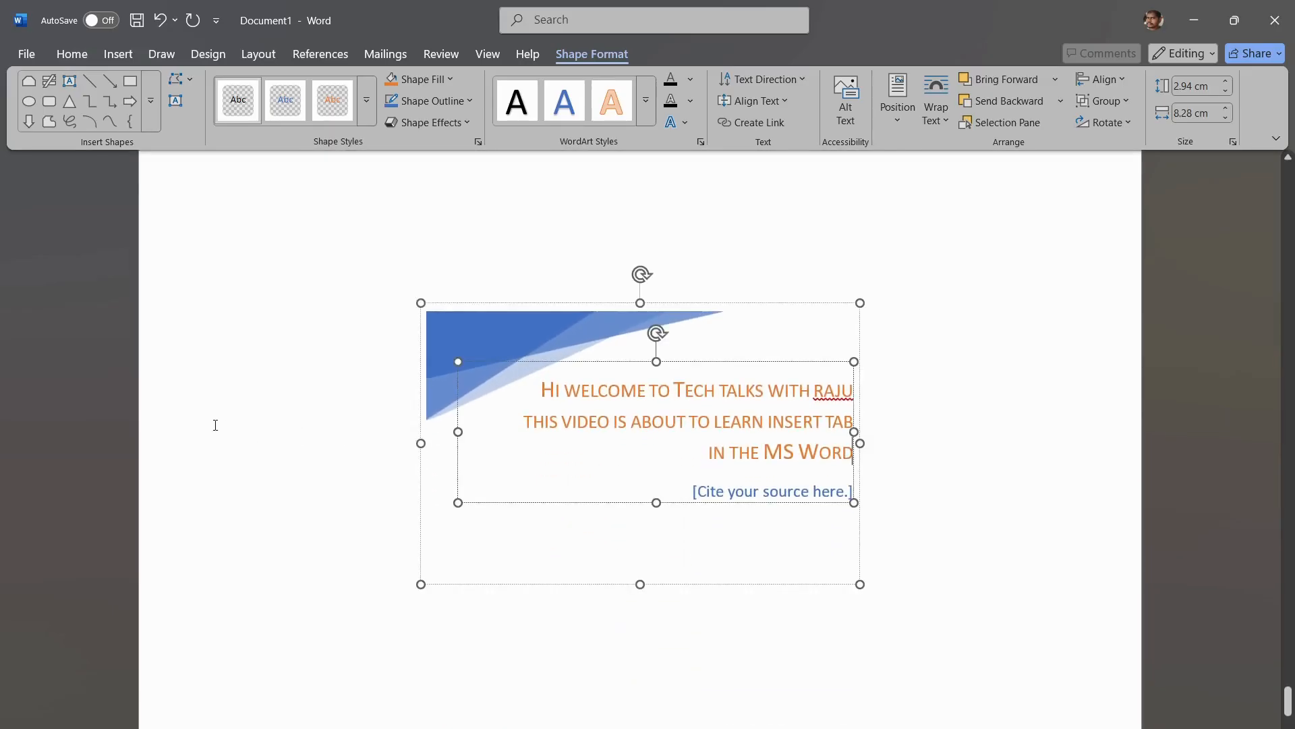
scroll(796, 491, down, 5)
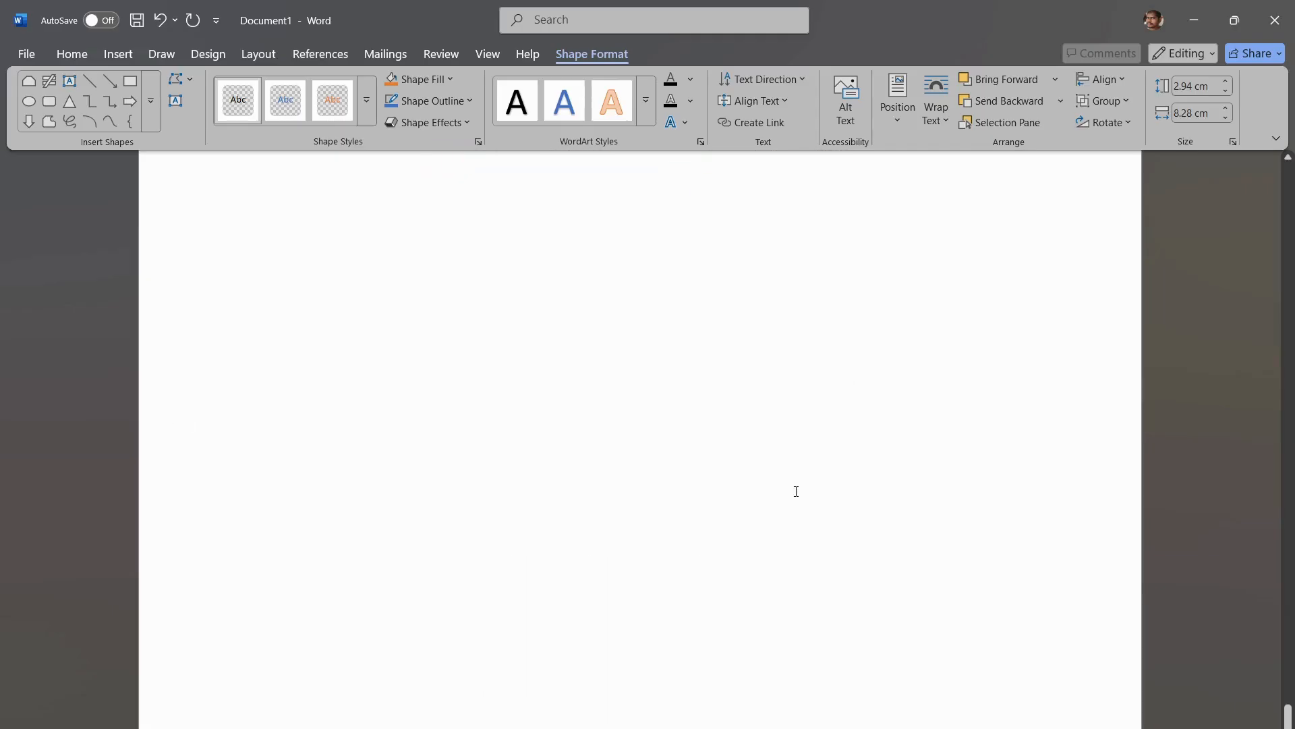
scroll(796, 492, up, 6)
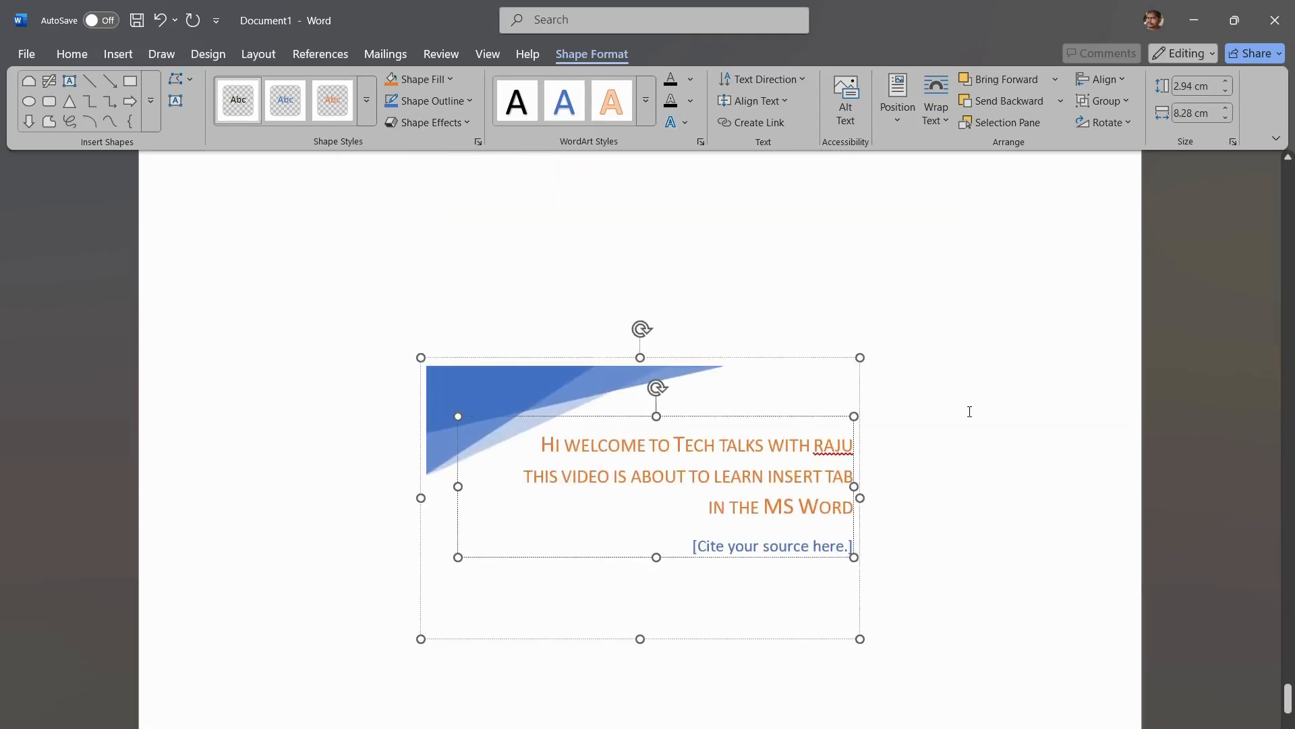
click(970, 412)
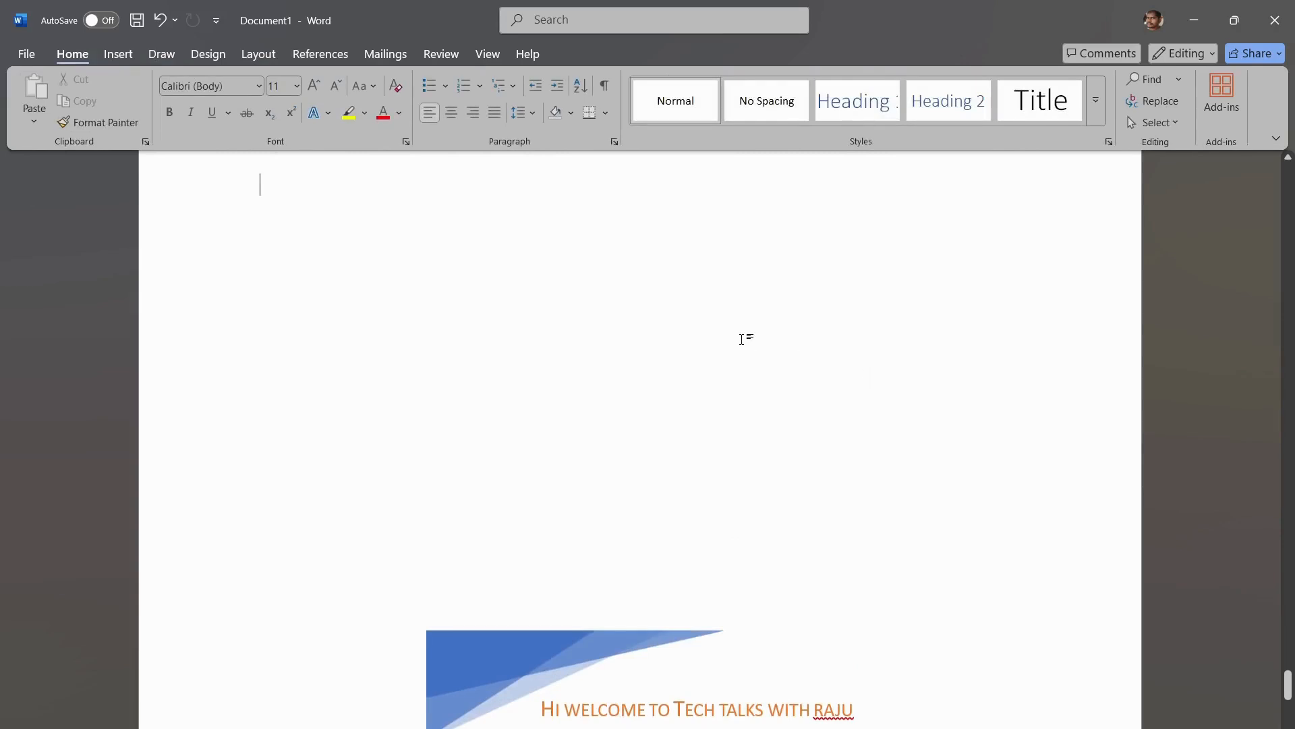
Step: Try an Element Sidebar text box from the Office.com collection on the quote page and undo its insertion
scroll(746, 338, down, 4)
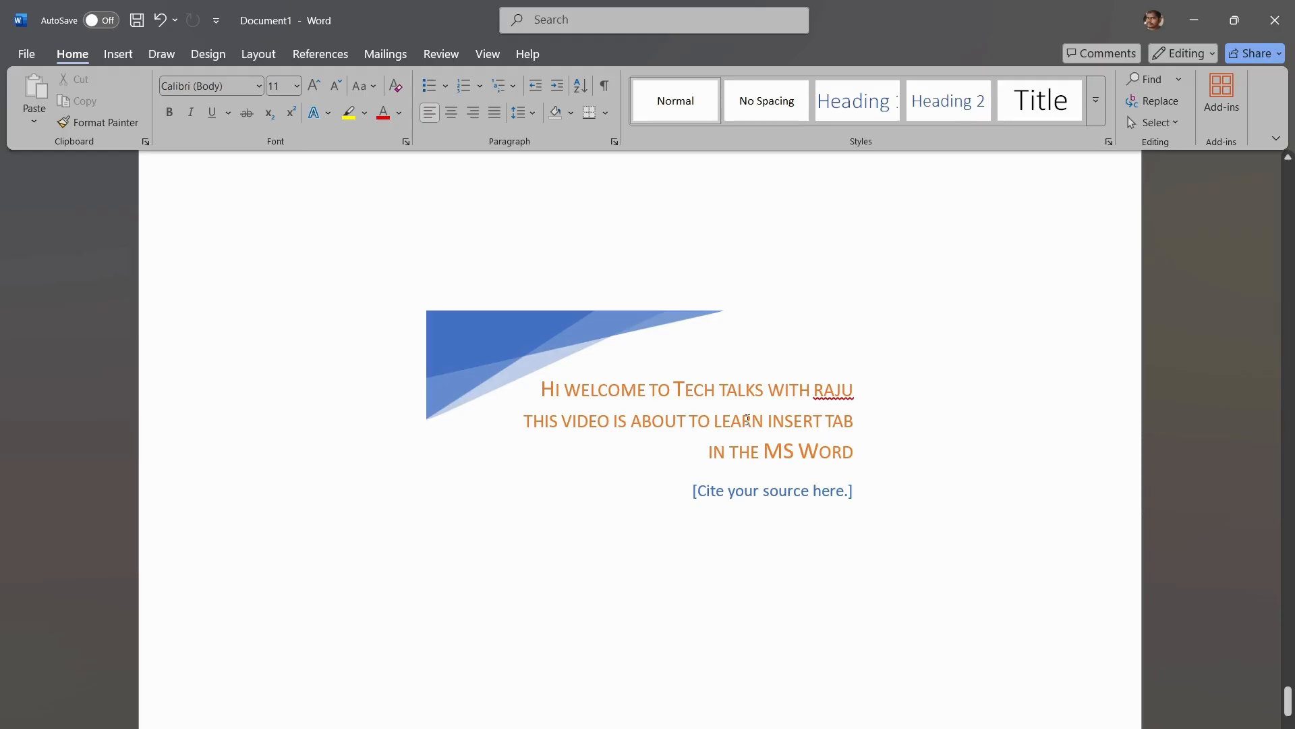
click(116, 54)
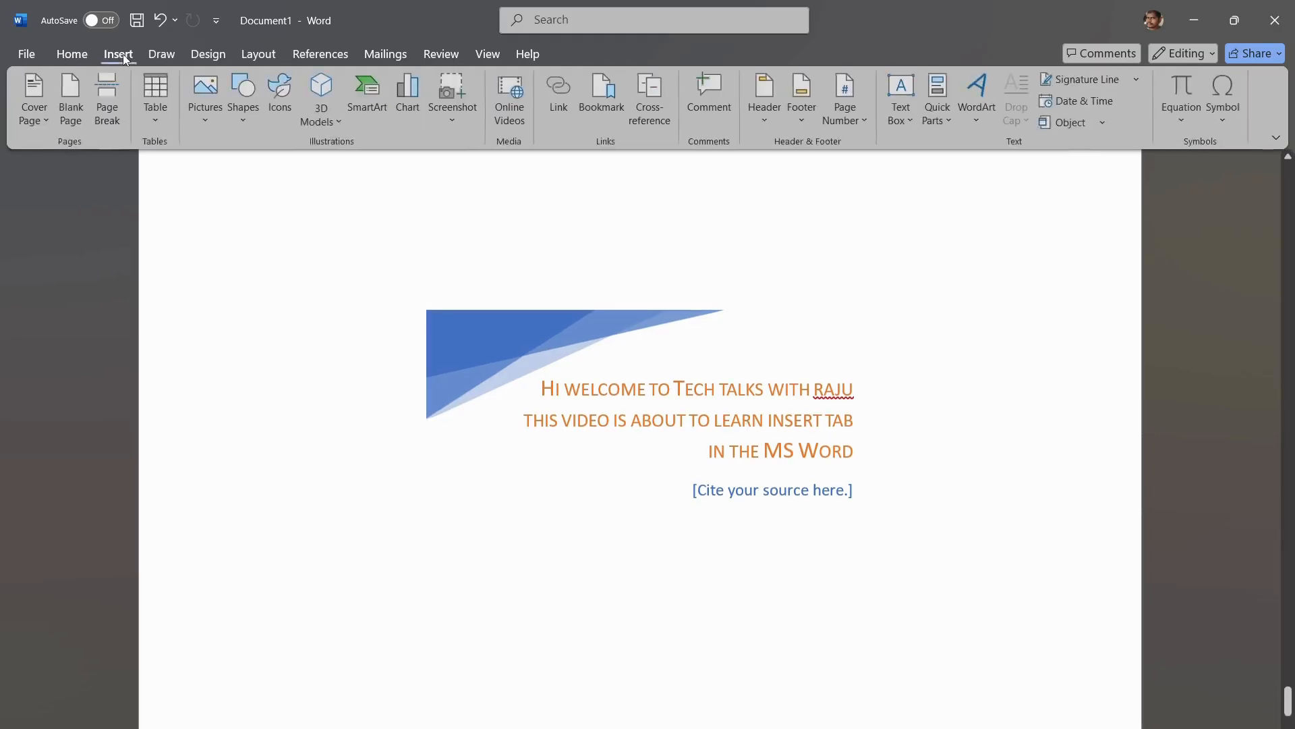
click(910, 128)
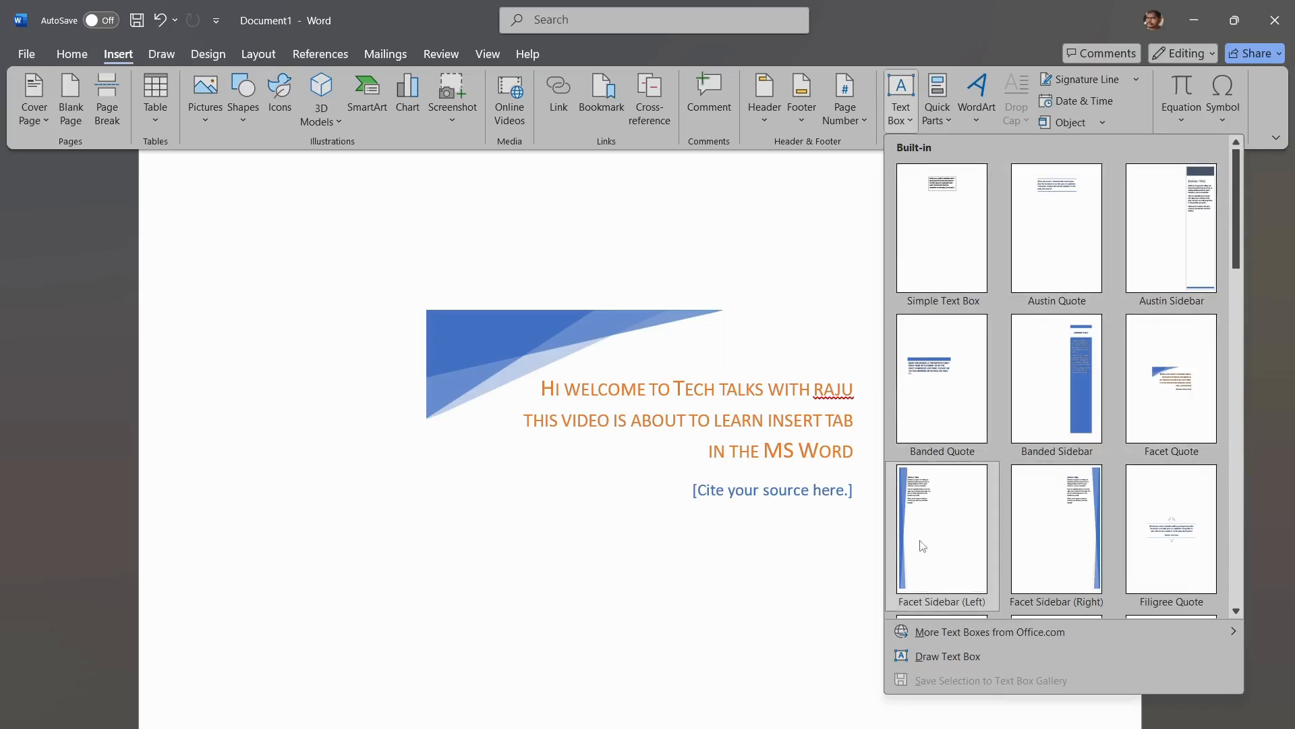
mouse_move(979, 630)
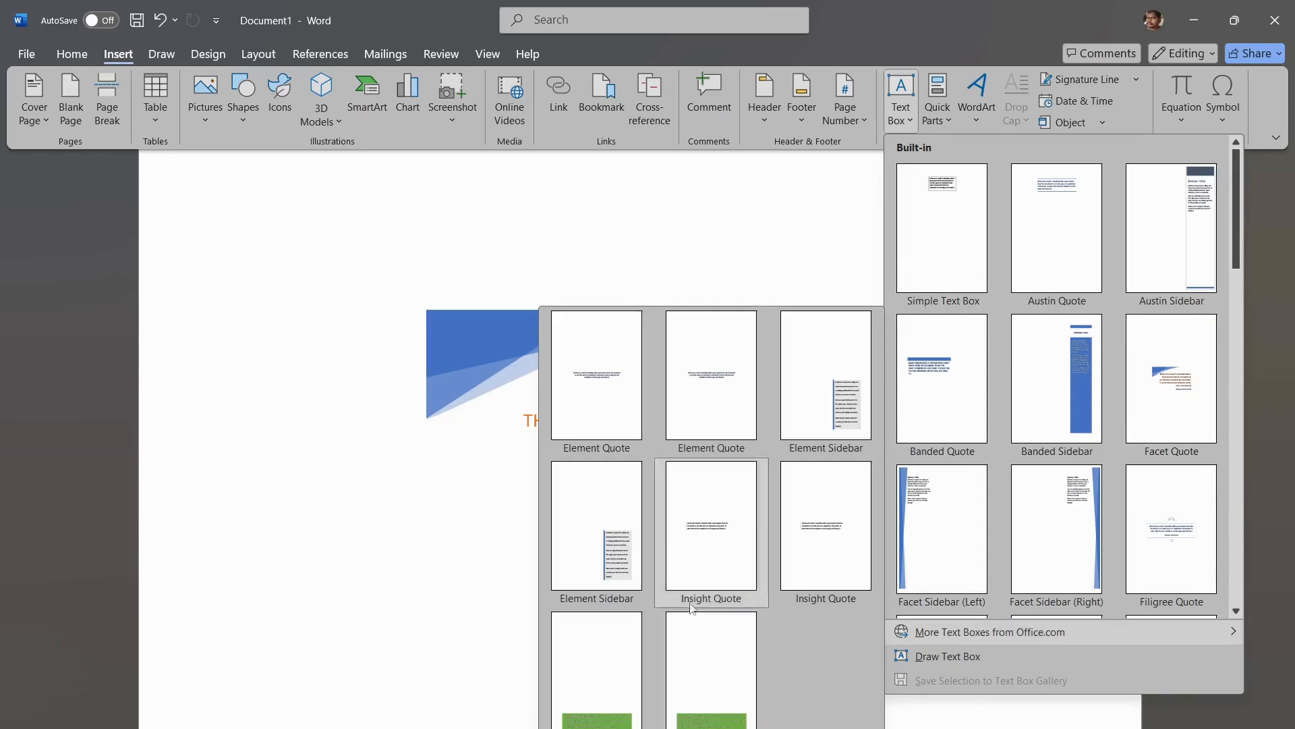
key(Escape)
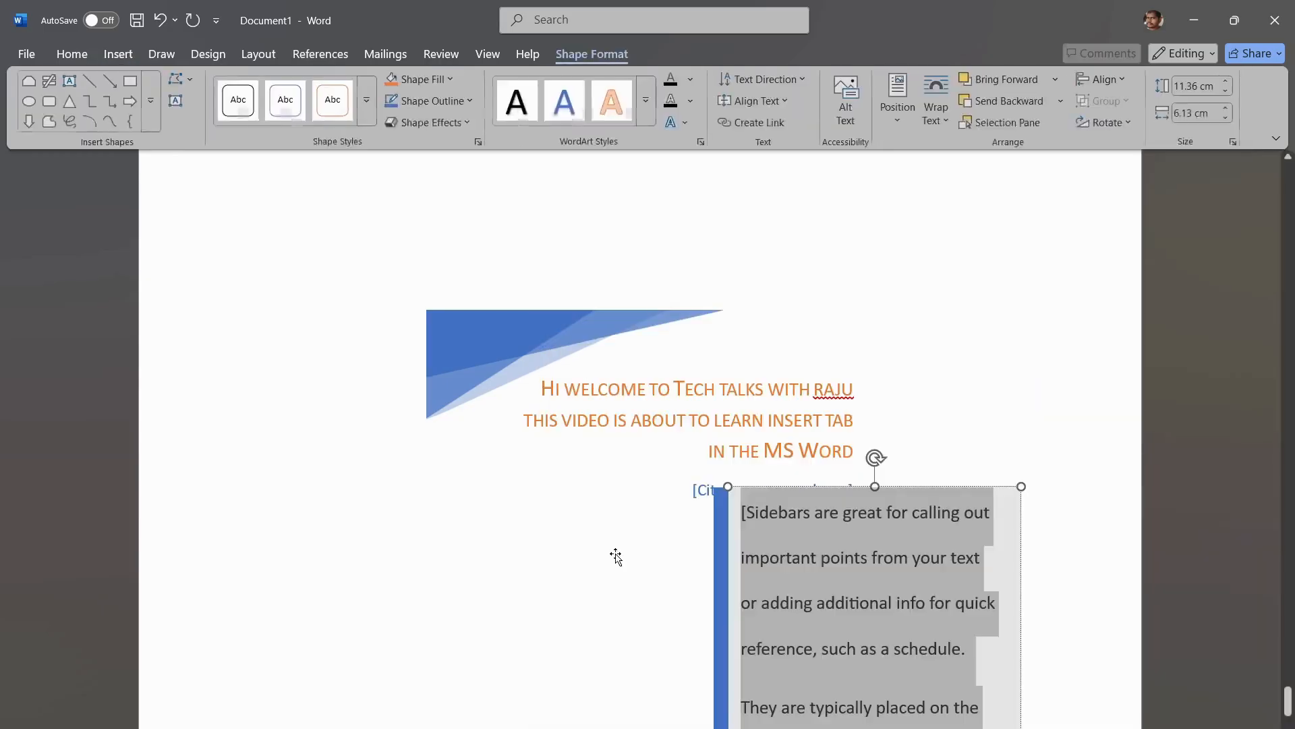
scroll(550, 547, down, 5)
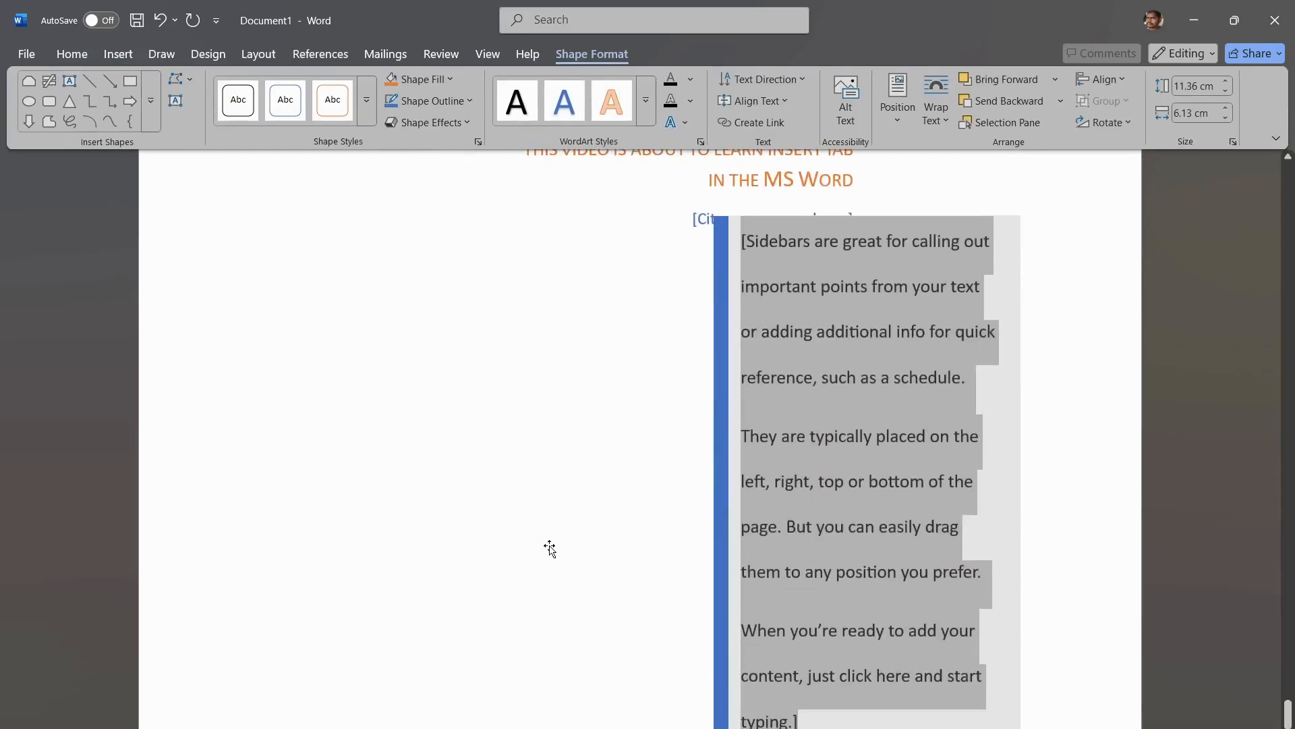
scroll(550, 608, up, 2)
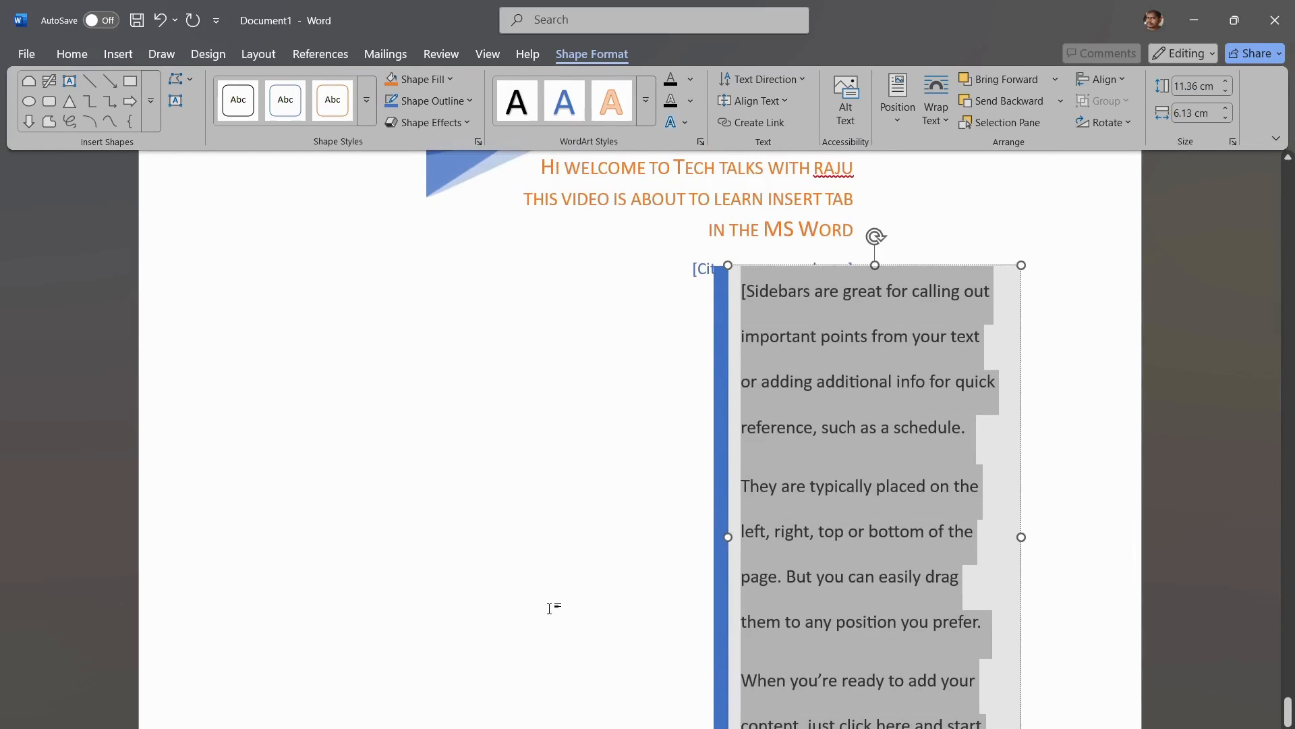
key(ctrl+z)
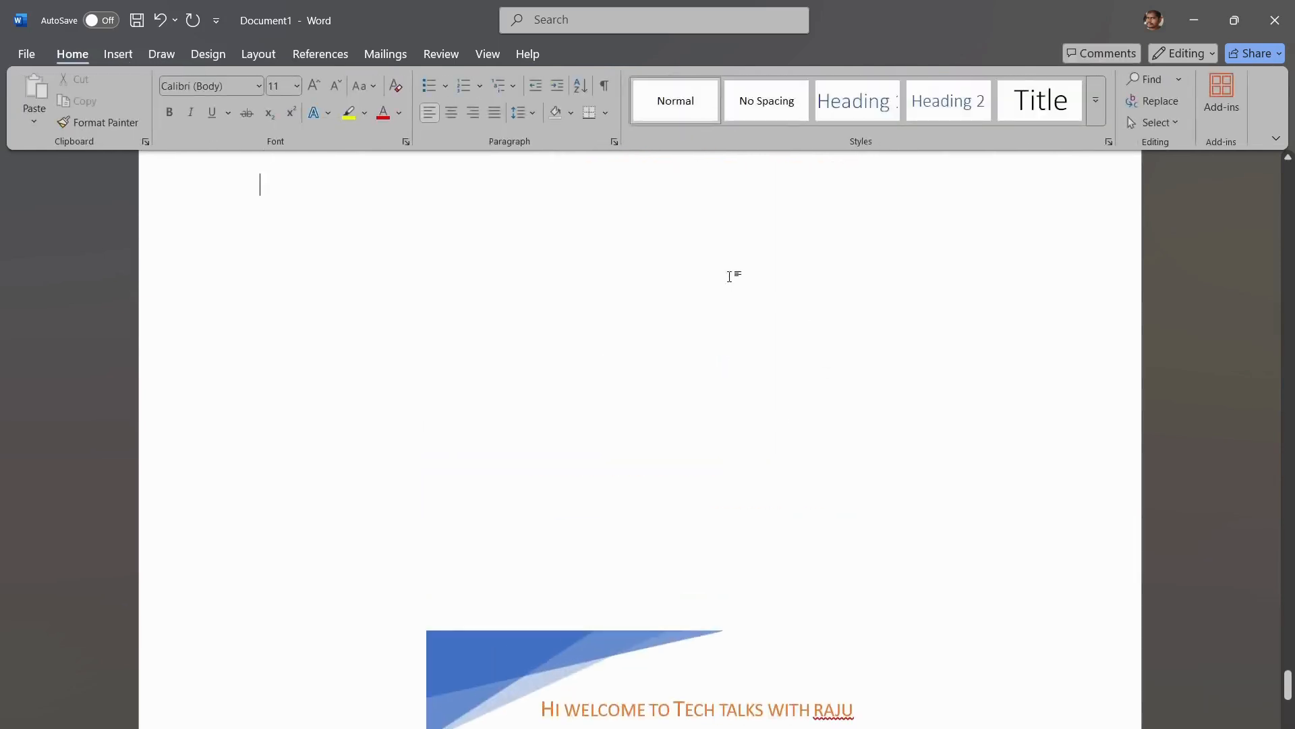
Step: View the AutoText entries in Quick Parts and the available WordArt styles without inserting anything
click(121, 55)
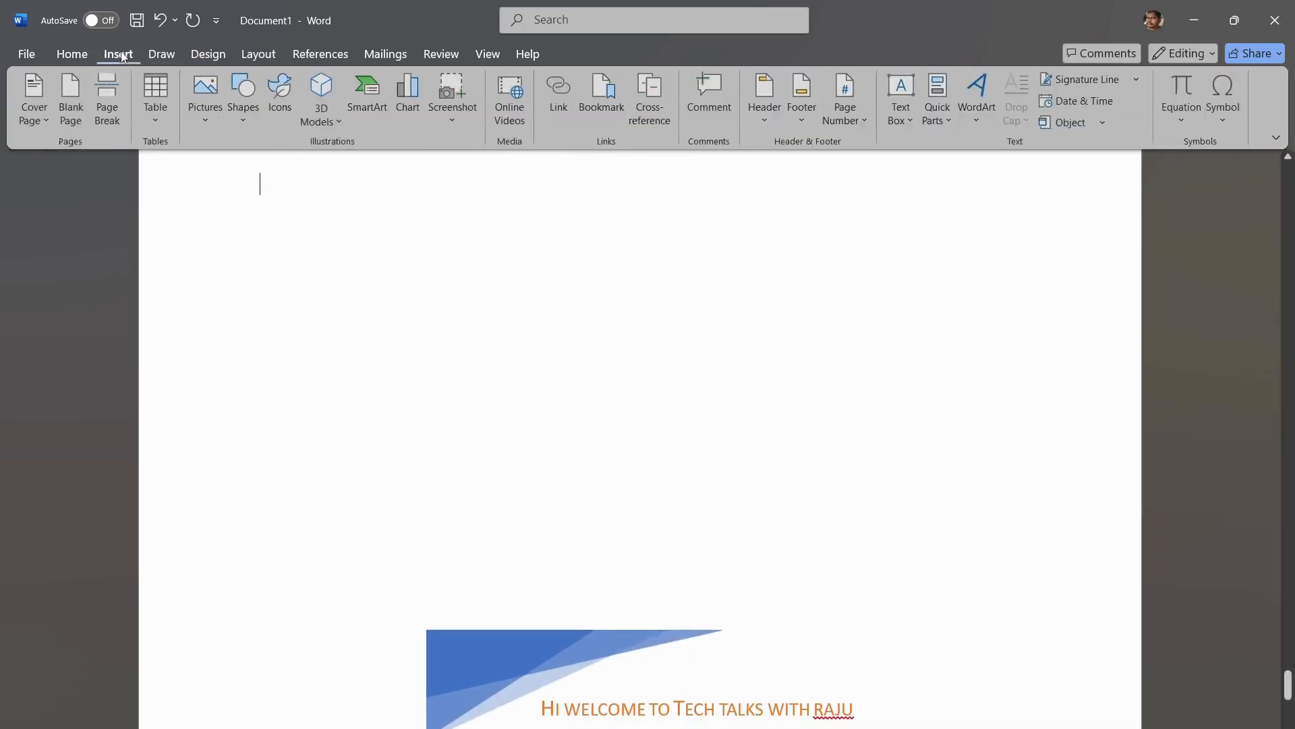
click(942, 123)
mouse_move(973, 146)
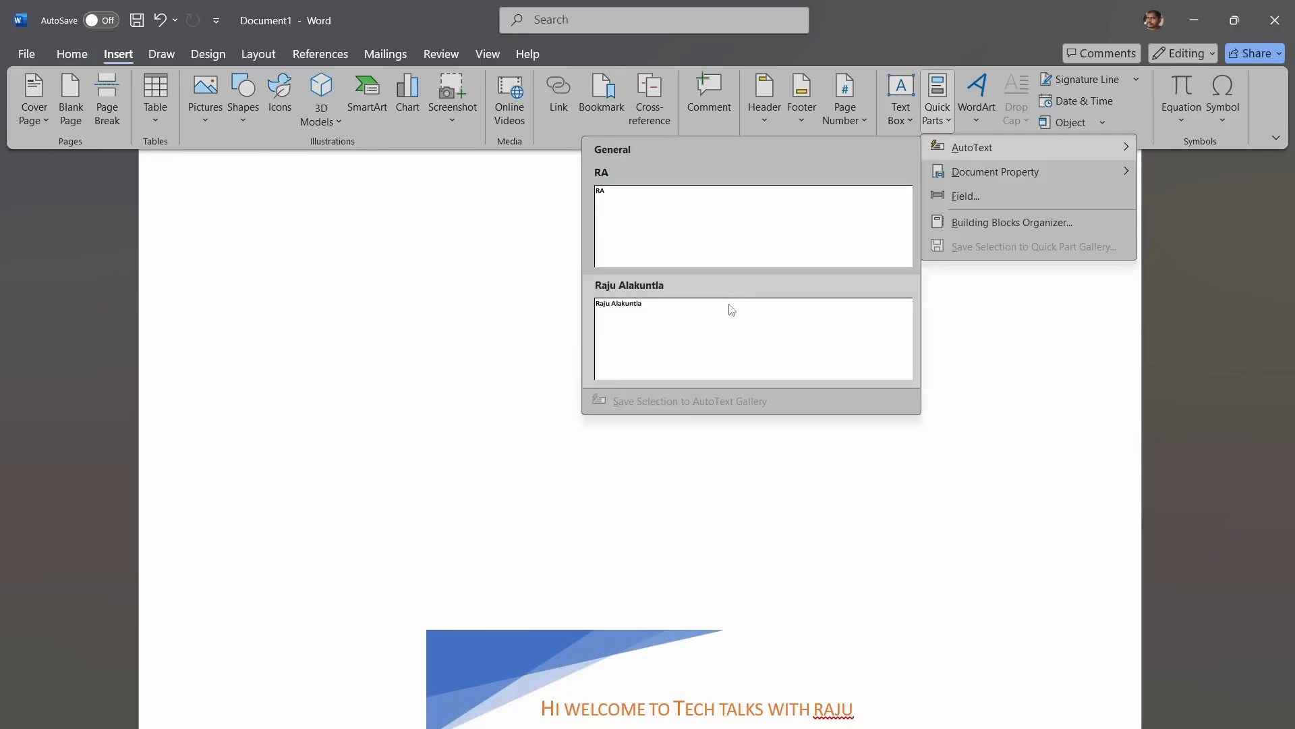
mouse_move(1015, 169)
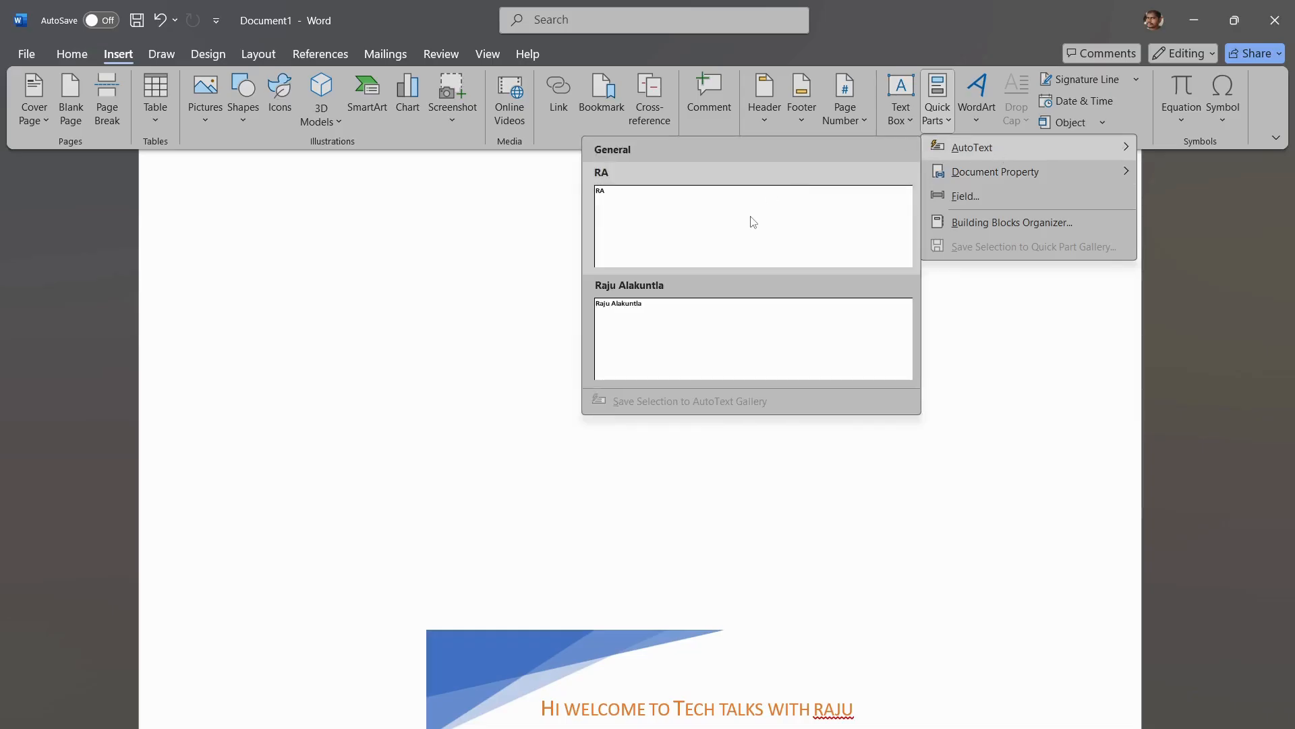
click(1057, 346)
click(978, 124)
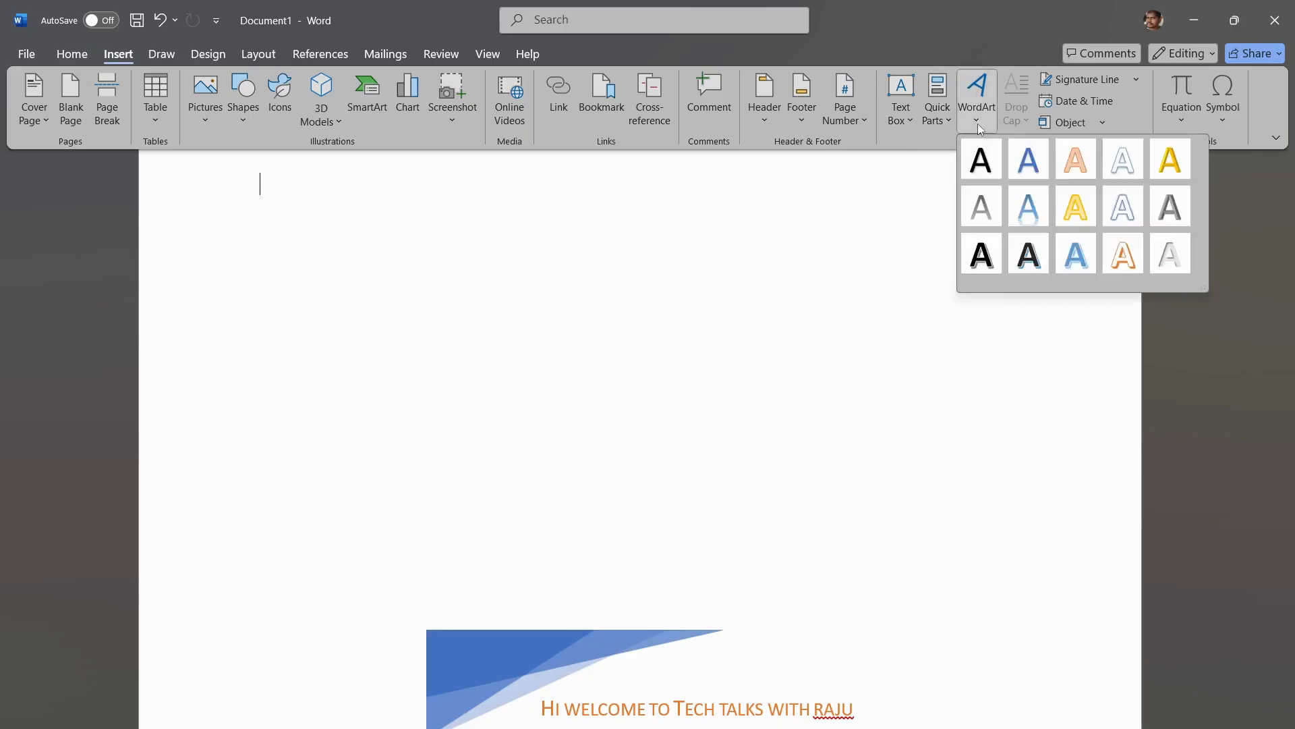
click(538, 346)
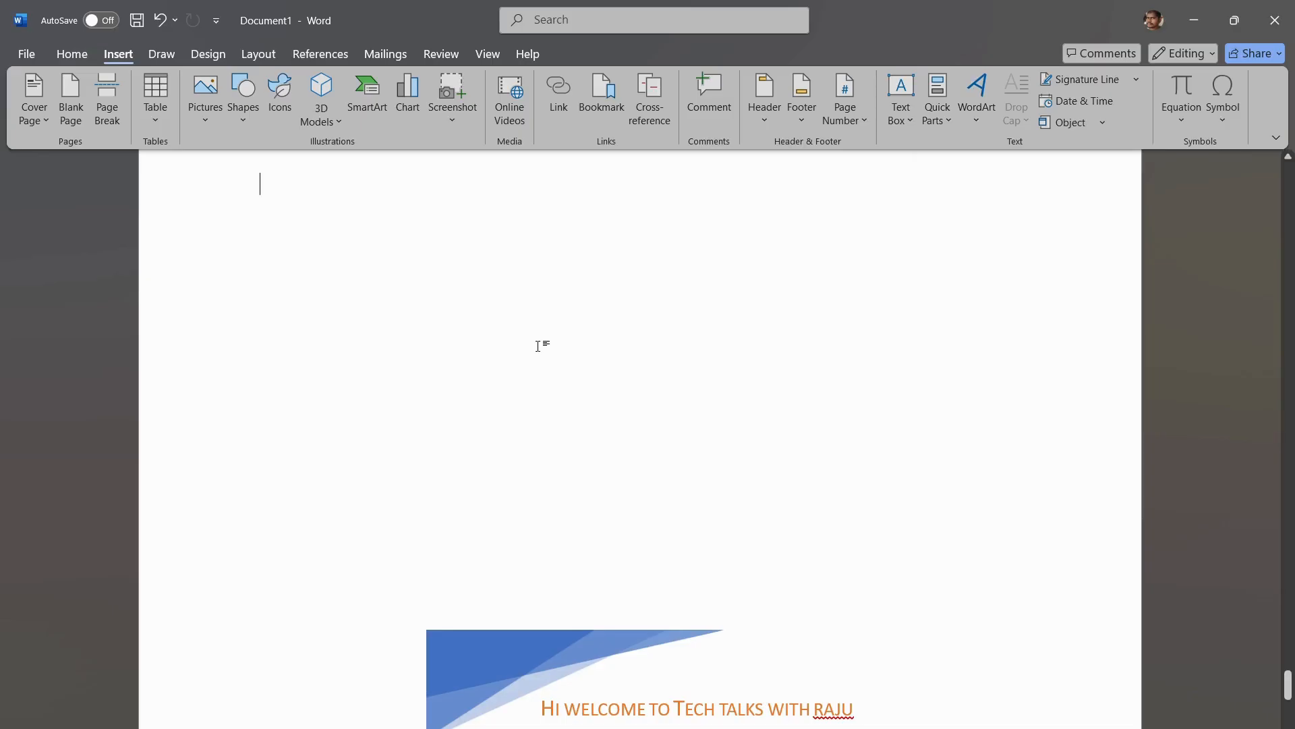
Step: Enter the text "Document Data" in the empty paragraph above the quote text box
text(Document)
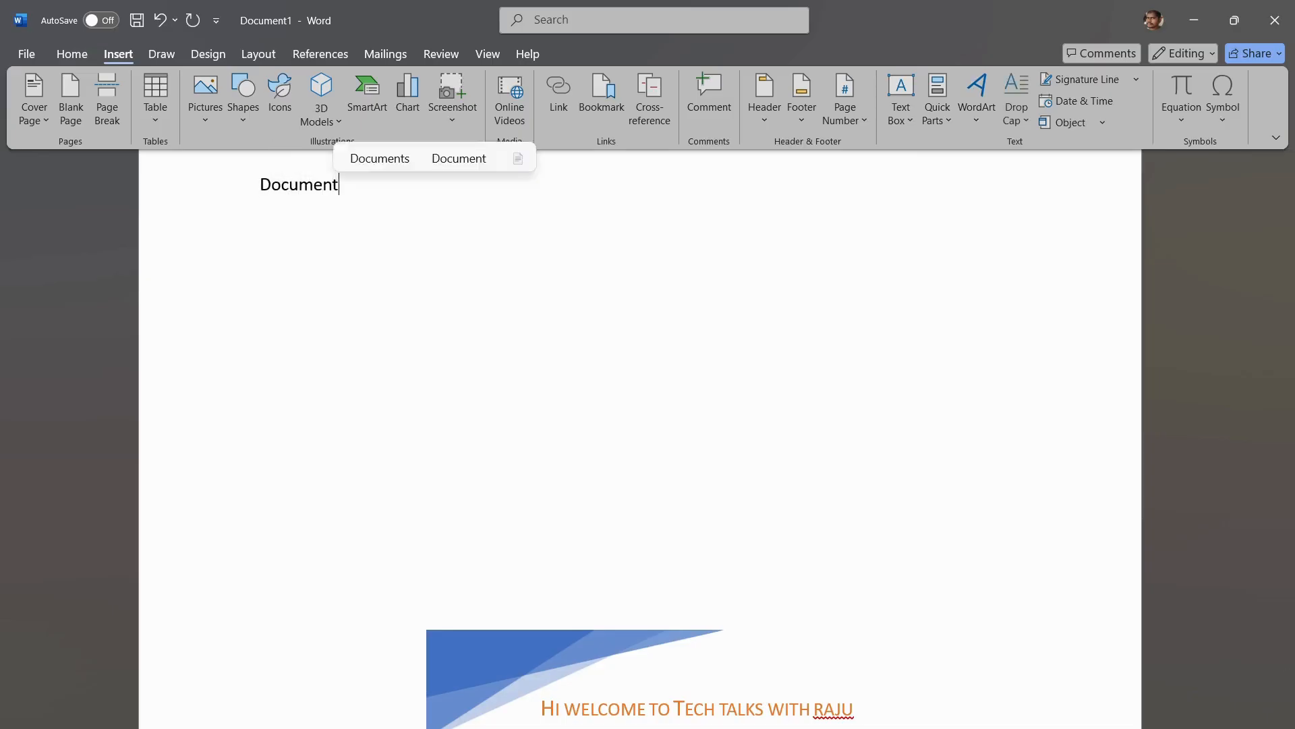
text( Data)
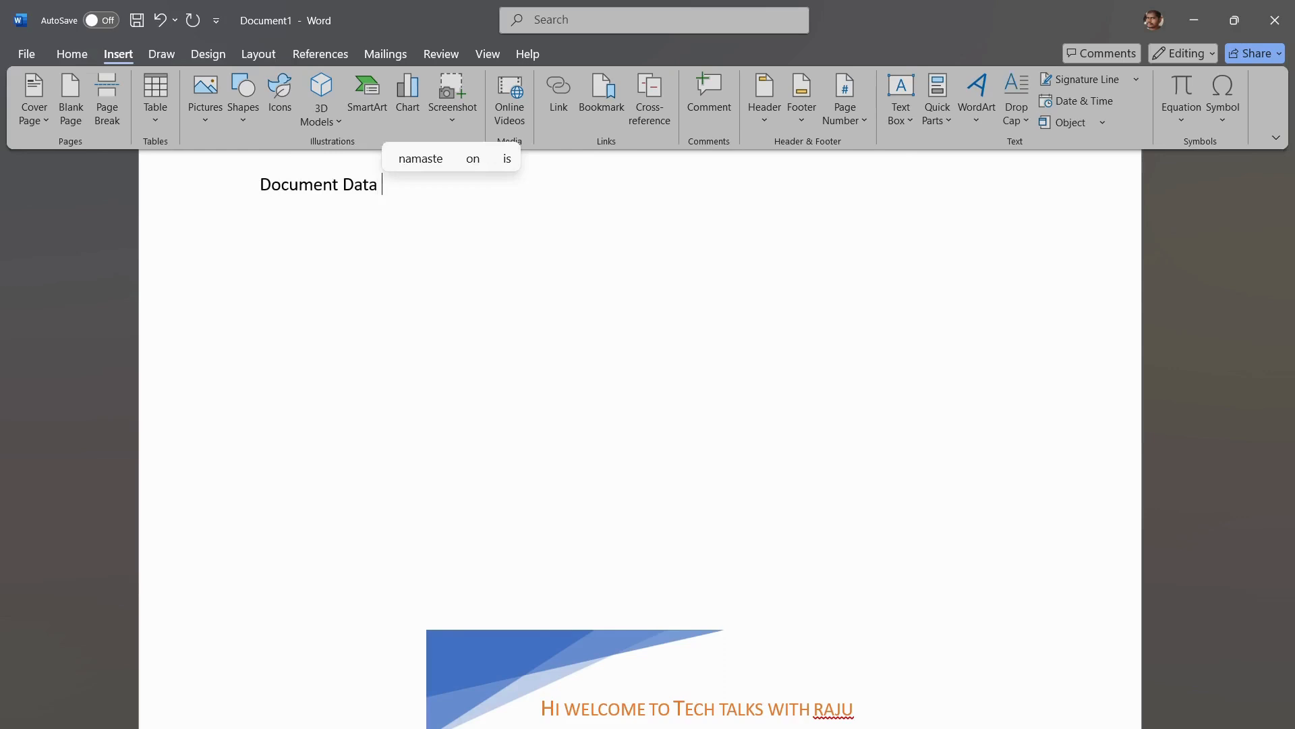
Step: Convert the "Document Data" text to WordArt with white fill, orange Accent color 2 outline and orange hard shadow
key(shift+Left)
key(shift+Left)
key(shift+Left)
key(shift+Left)
key(shift+Left)
key(shift+Left)
key(shift+Left)
key(shift+Left)
key(shift+Left)
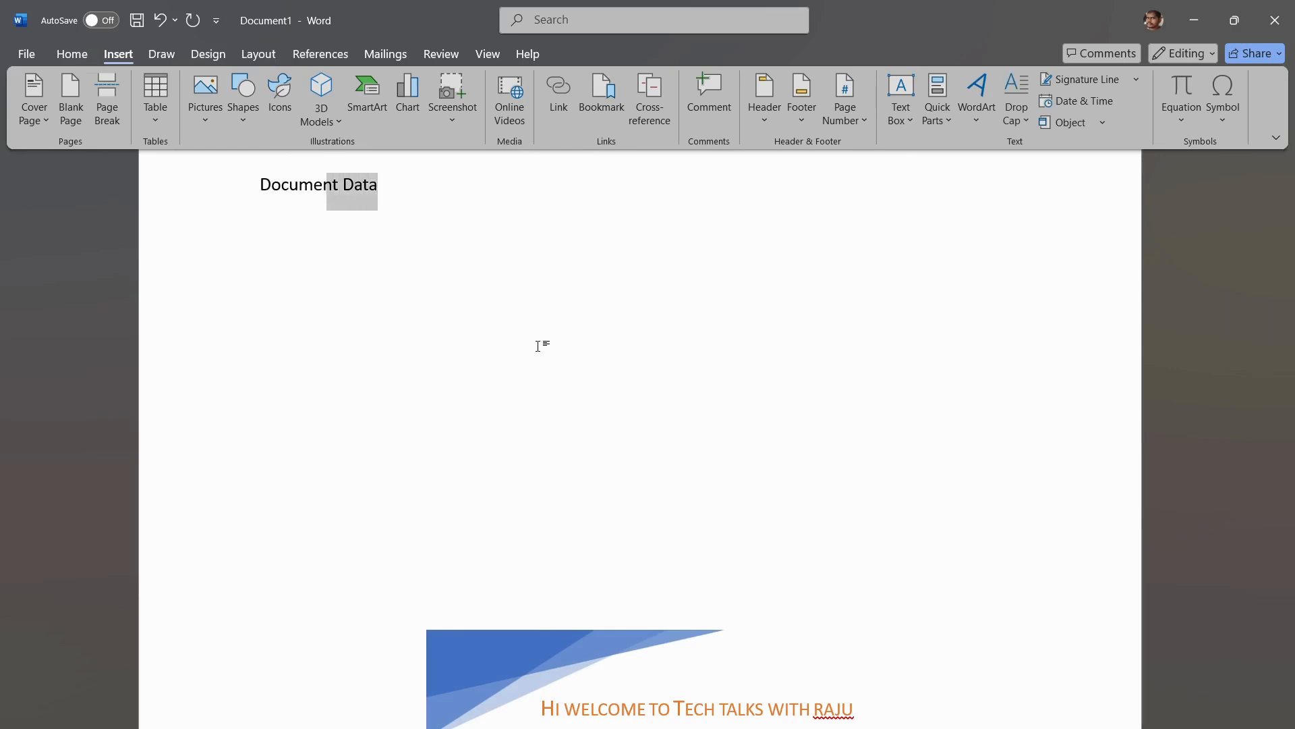
key(shift+Left)
key(shift+Left)
key(shift+Left)
key(shift+Left)
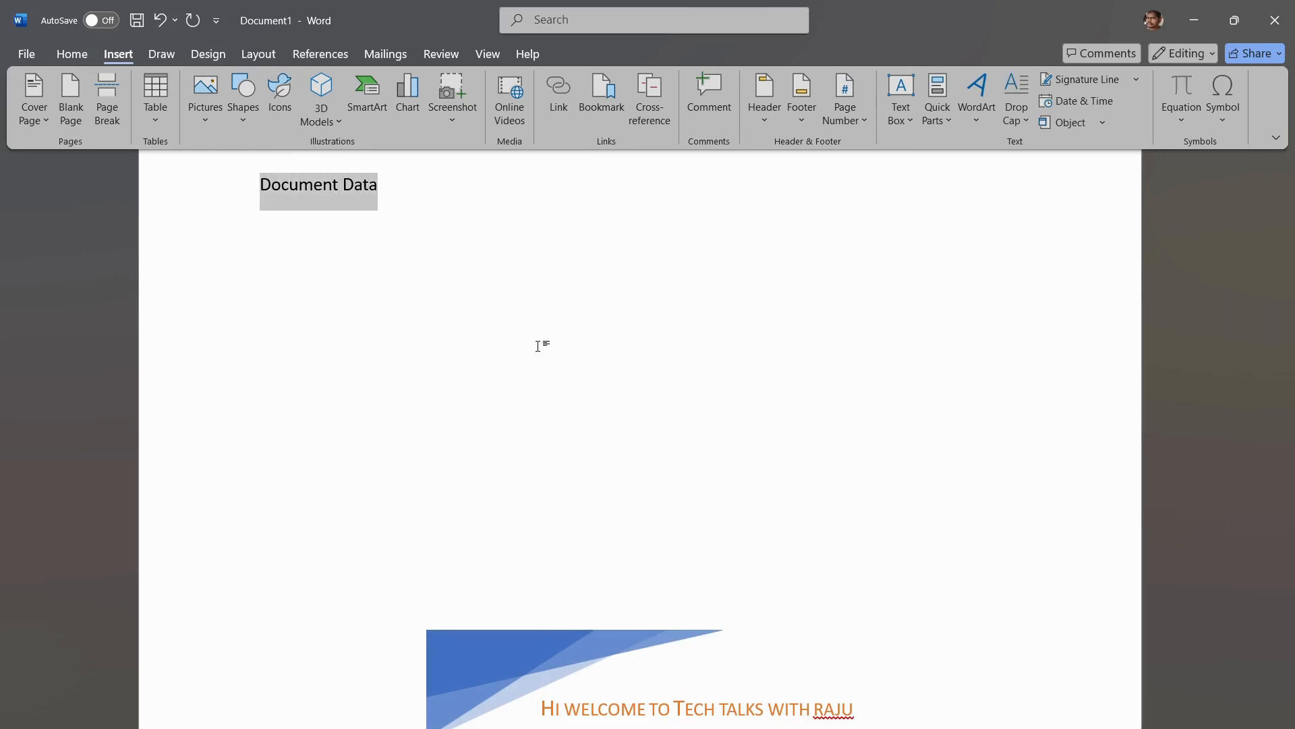
click(978, 118)
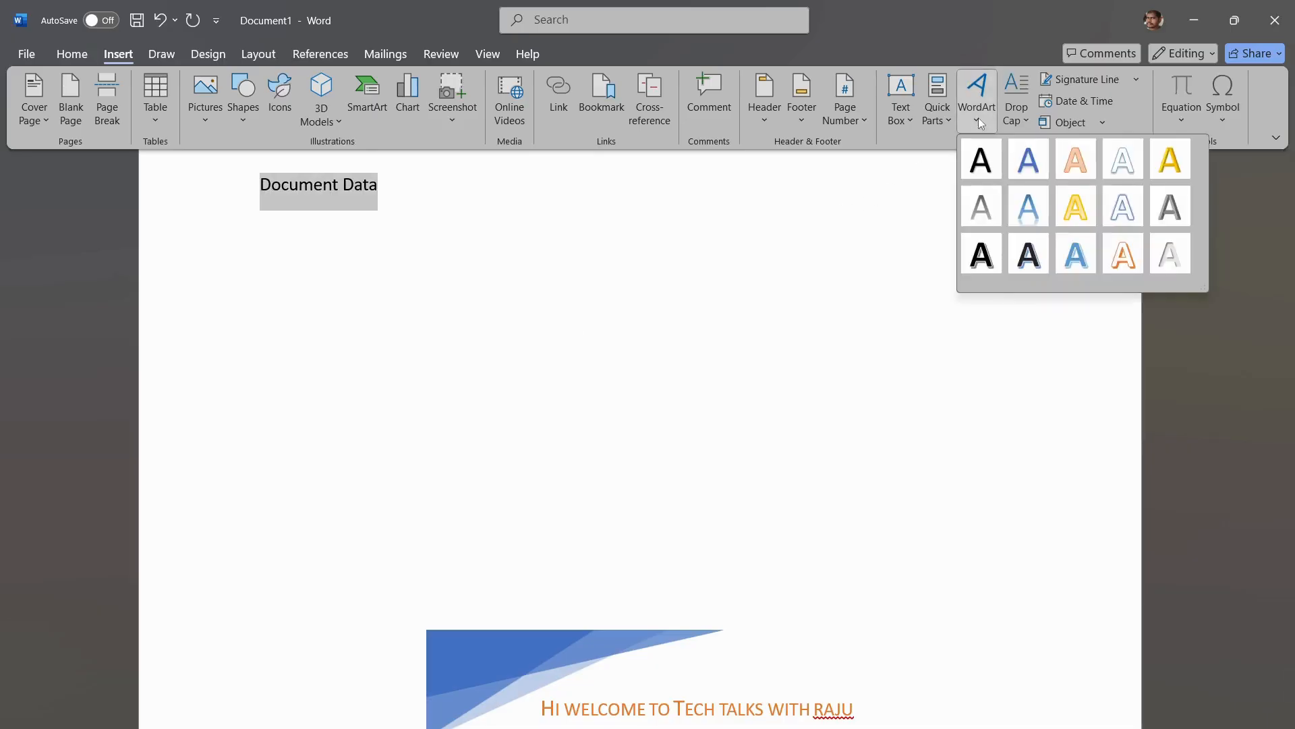
click(1122, 255)
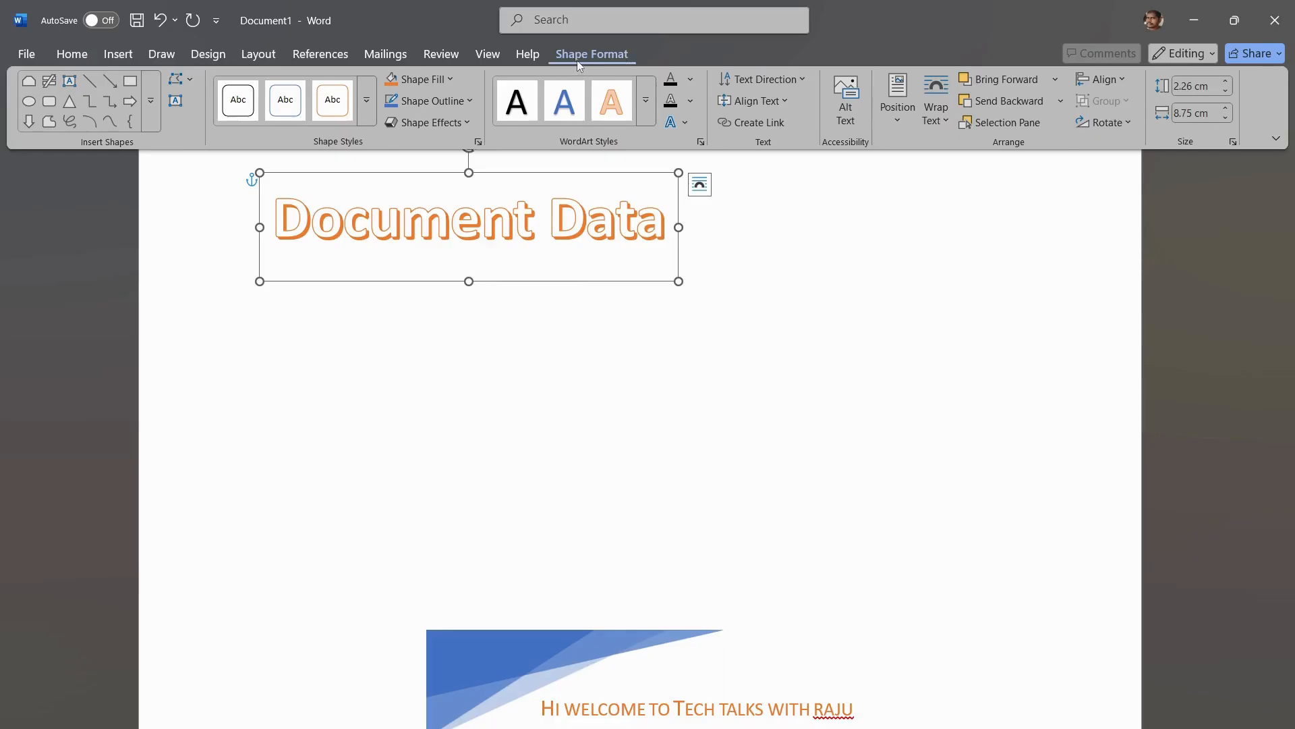
Step: Apply the solid orange theme style with dark outline to the WordArt box and the shadowed light-blue WordArt style to its text
click(365, 100)
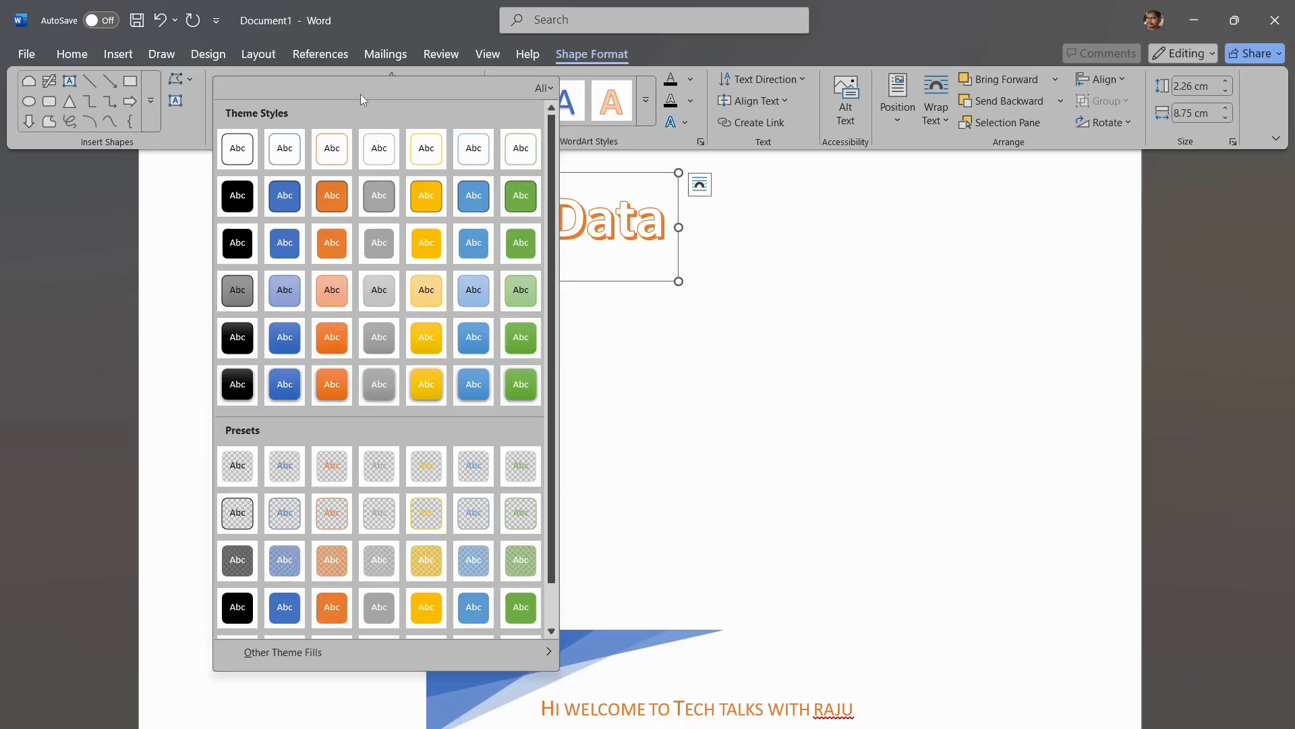
click(331, 197)
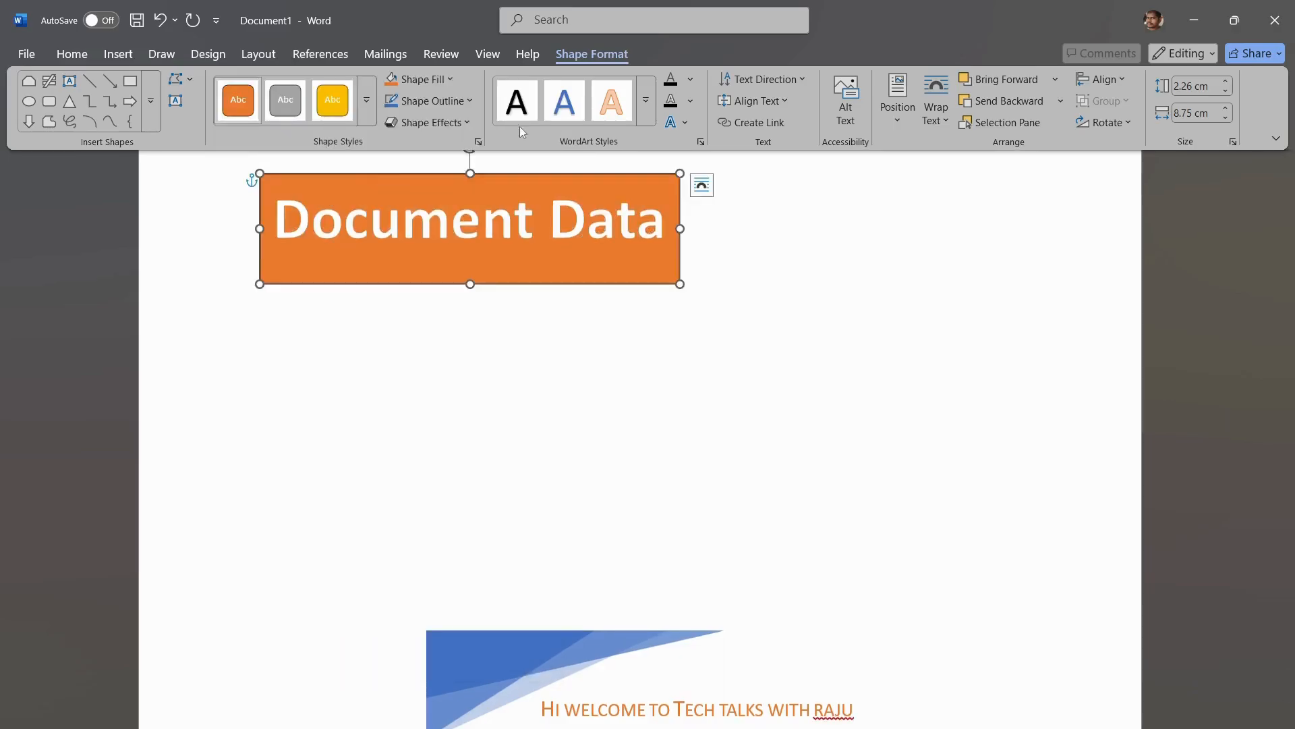
click(650, 118)
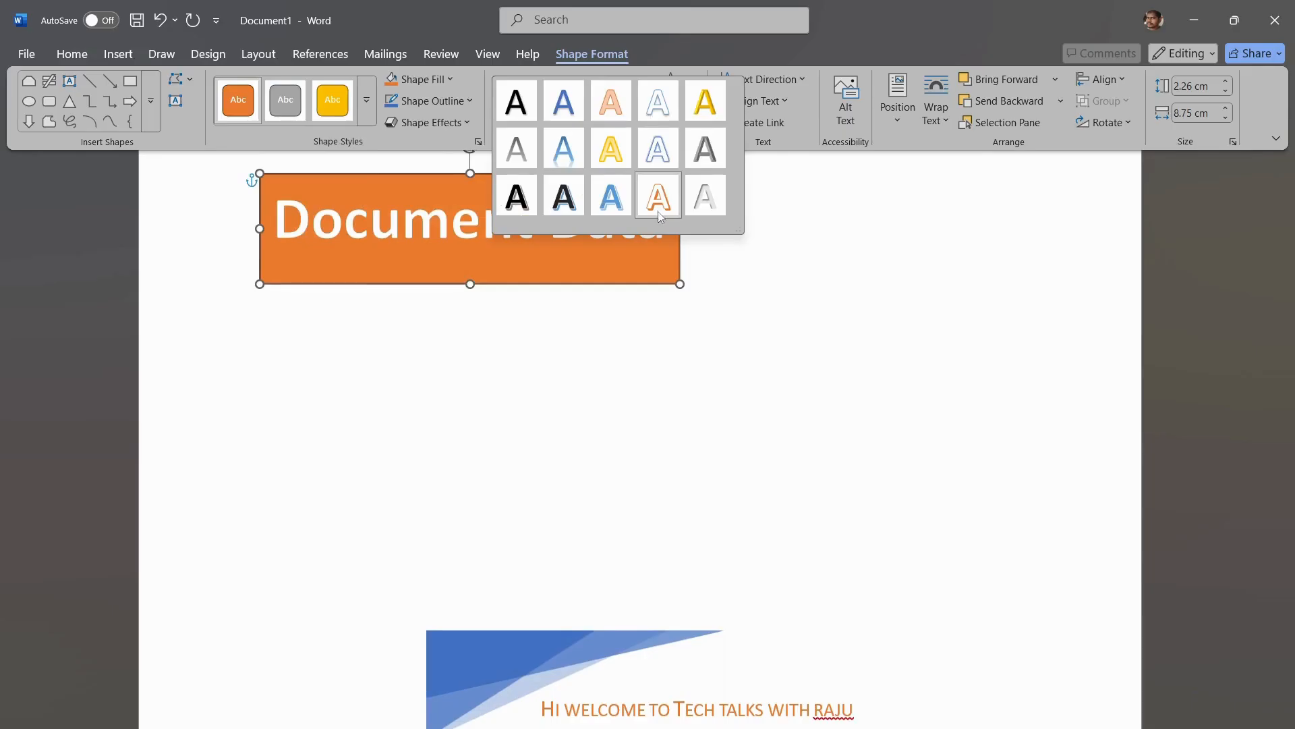
click(626, 194)
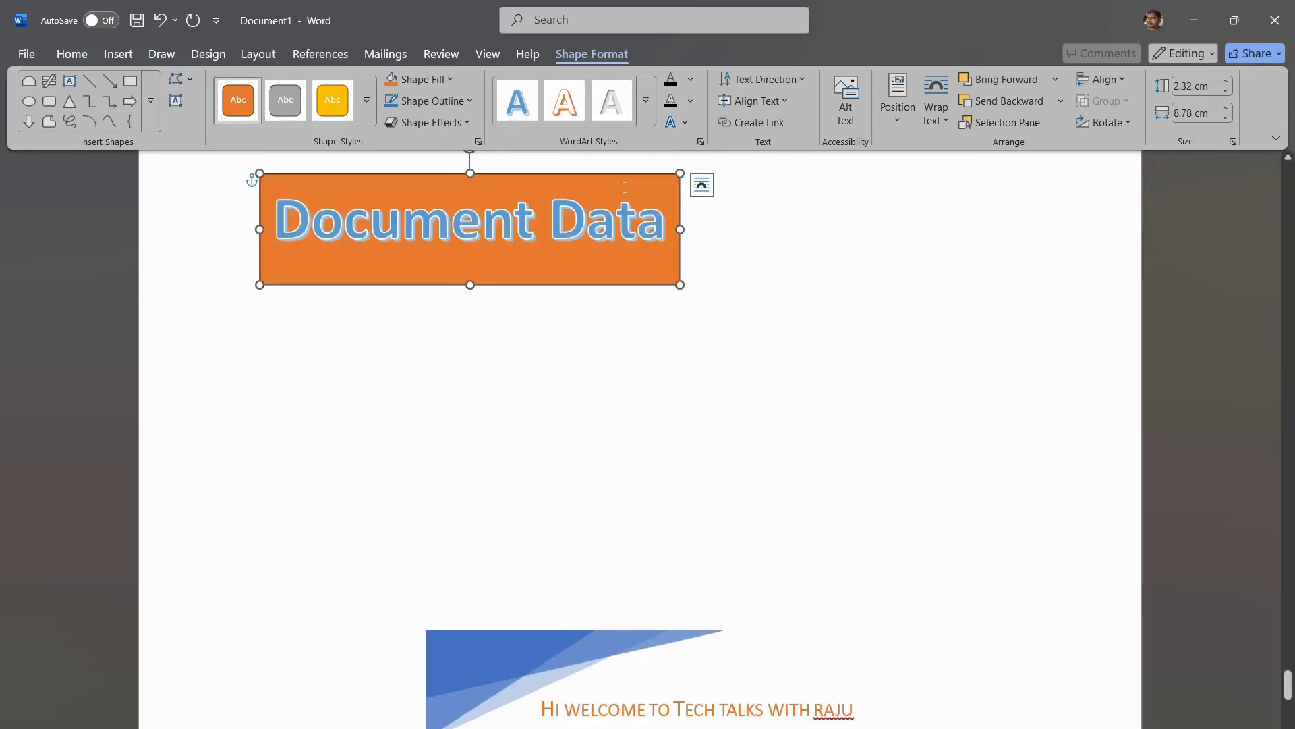
Step: Give the "Document Data" text the top-centre inner shadow and the second Parallel 3-D rotation preset
click(688, 122)
mouse_move(710, 148)
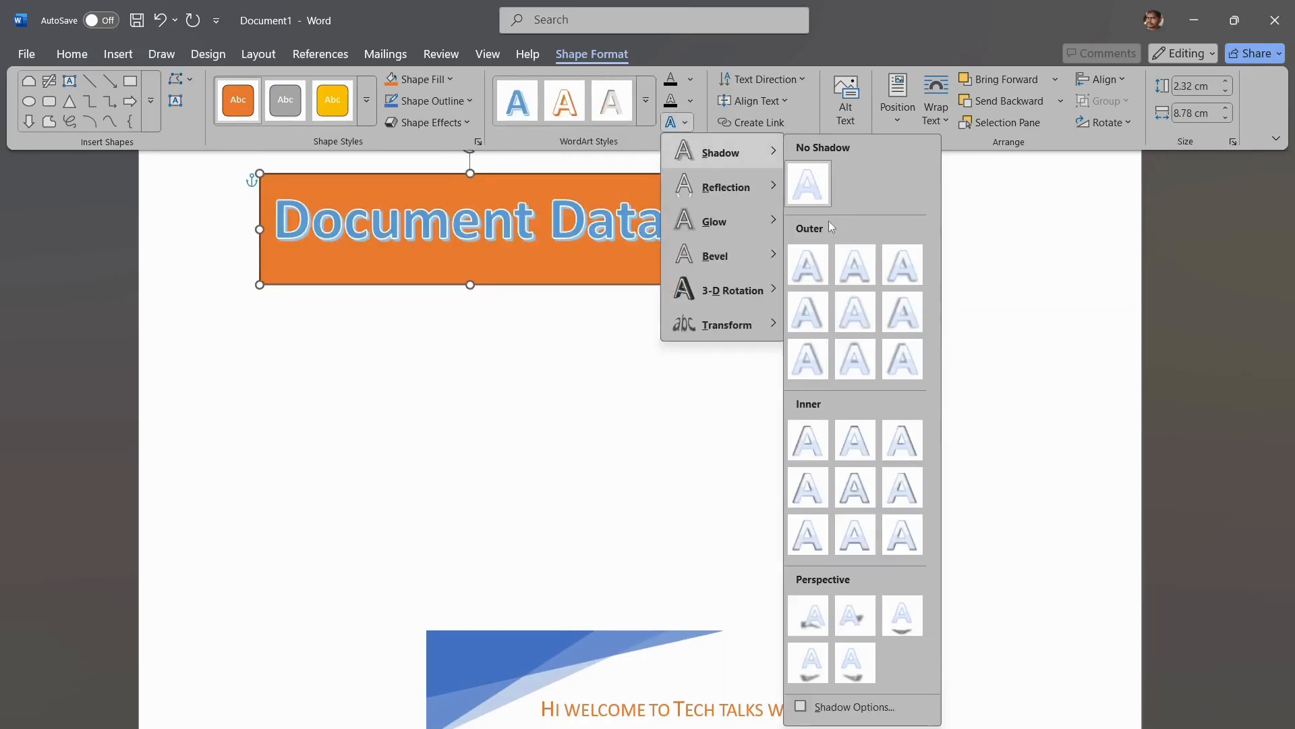
click(854, 449)
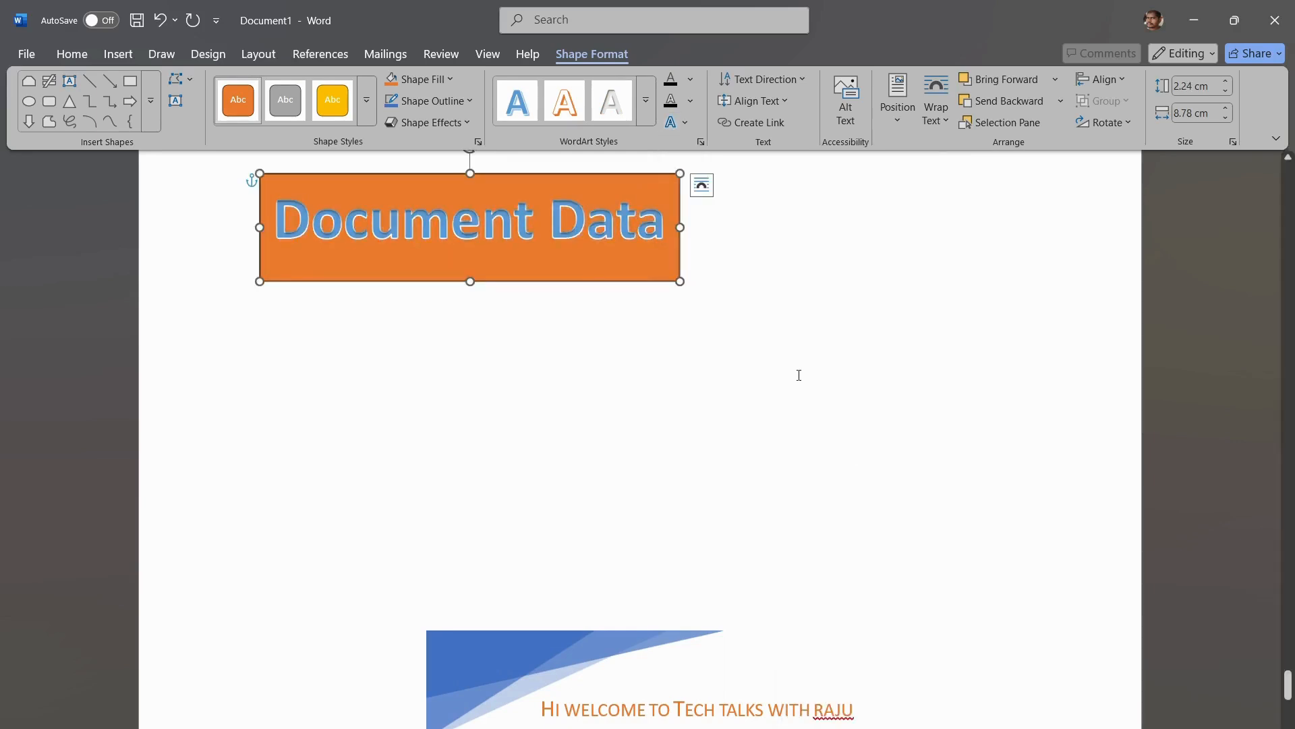
click(686, 123)
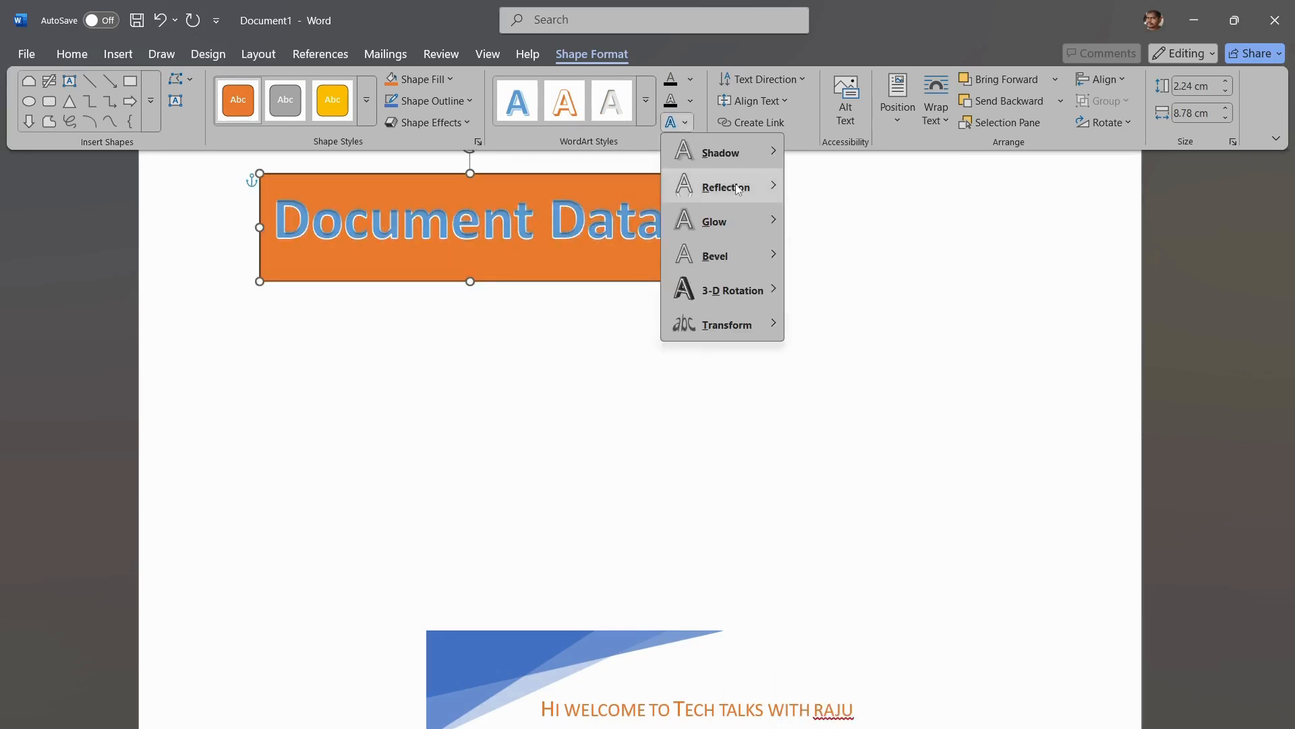
mouse_move(783, 199)
mouse_move(753, 291)
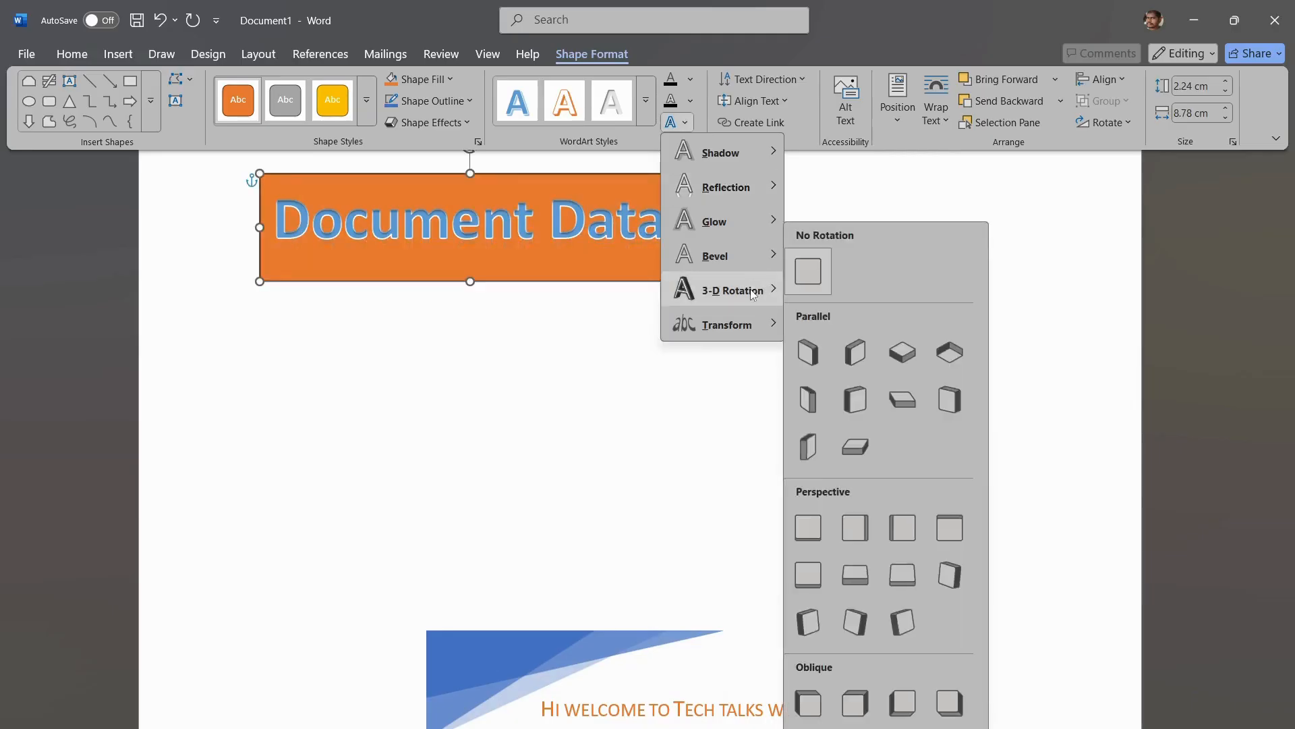
click(843, 353)
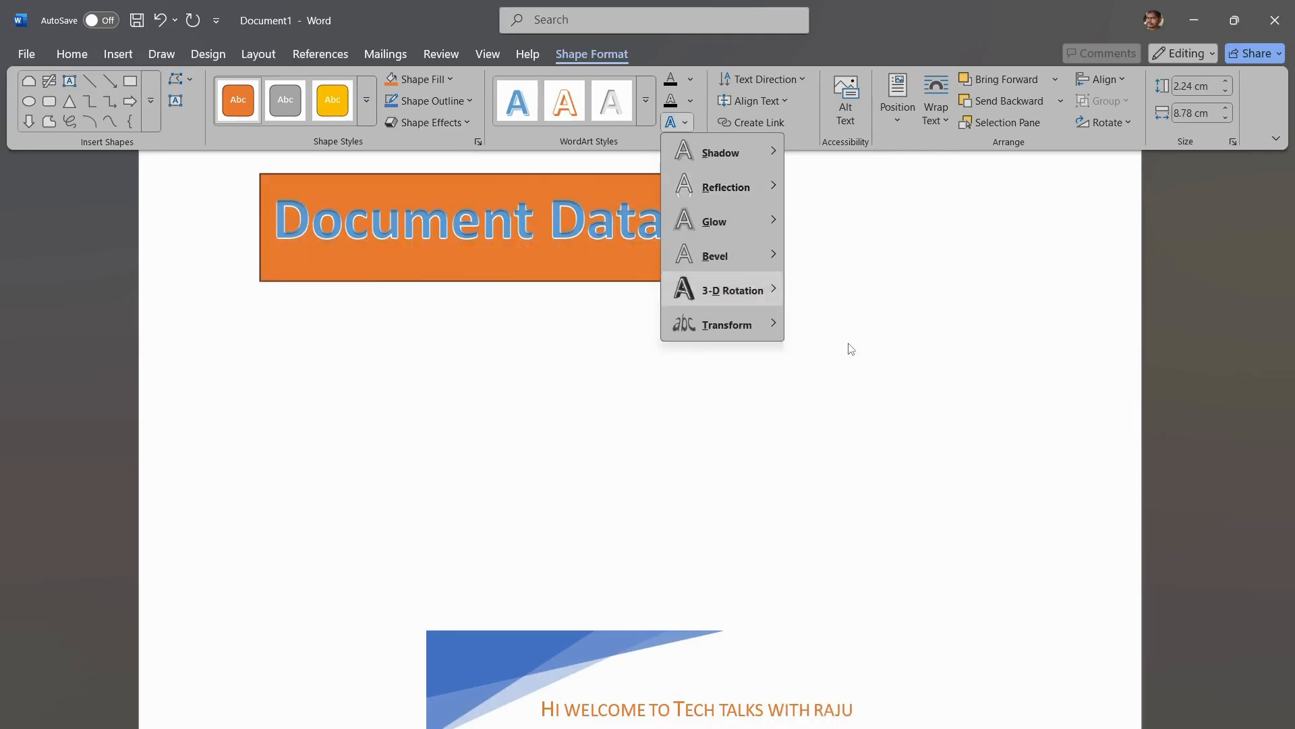
Step: Transform the "Document Data" text to follow a circular path
click(684, 123)
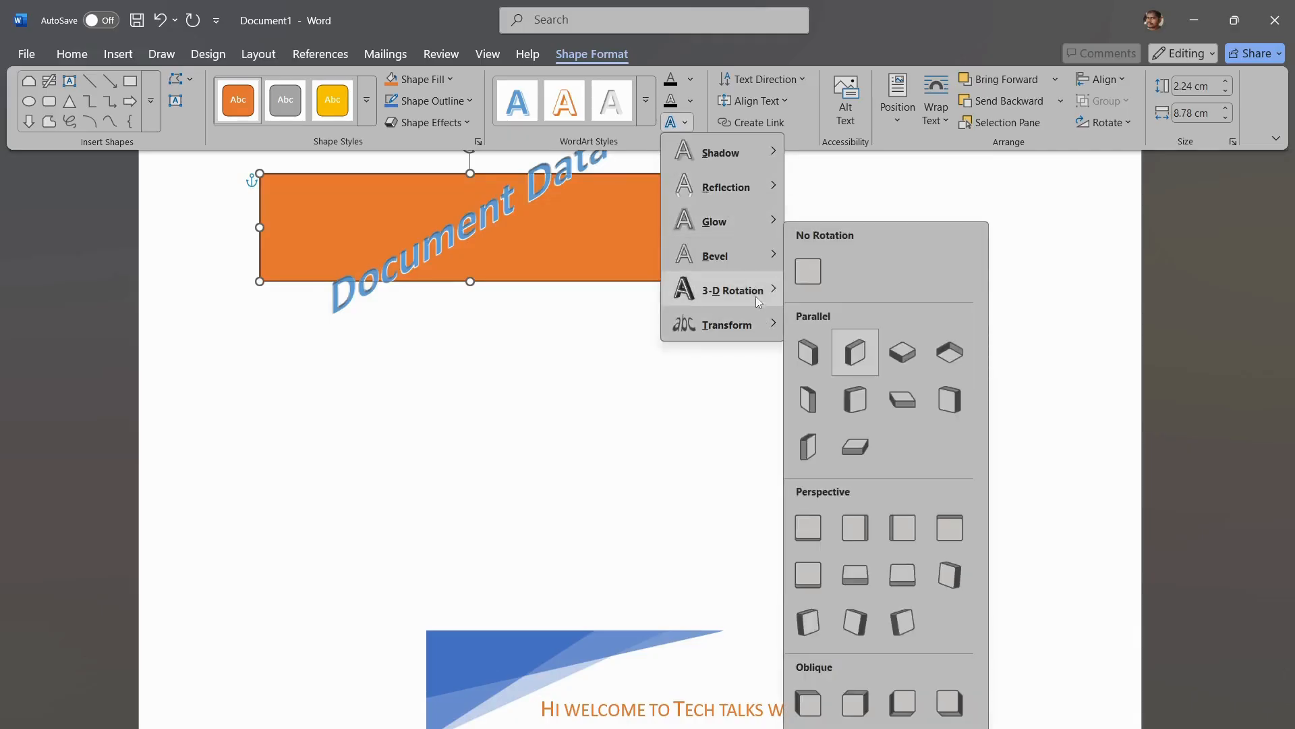
mouse_move(762, 325)
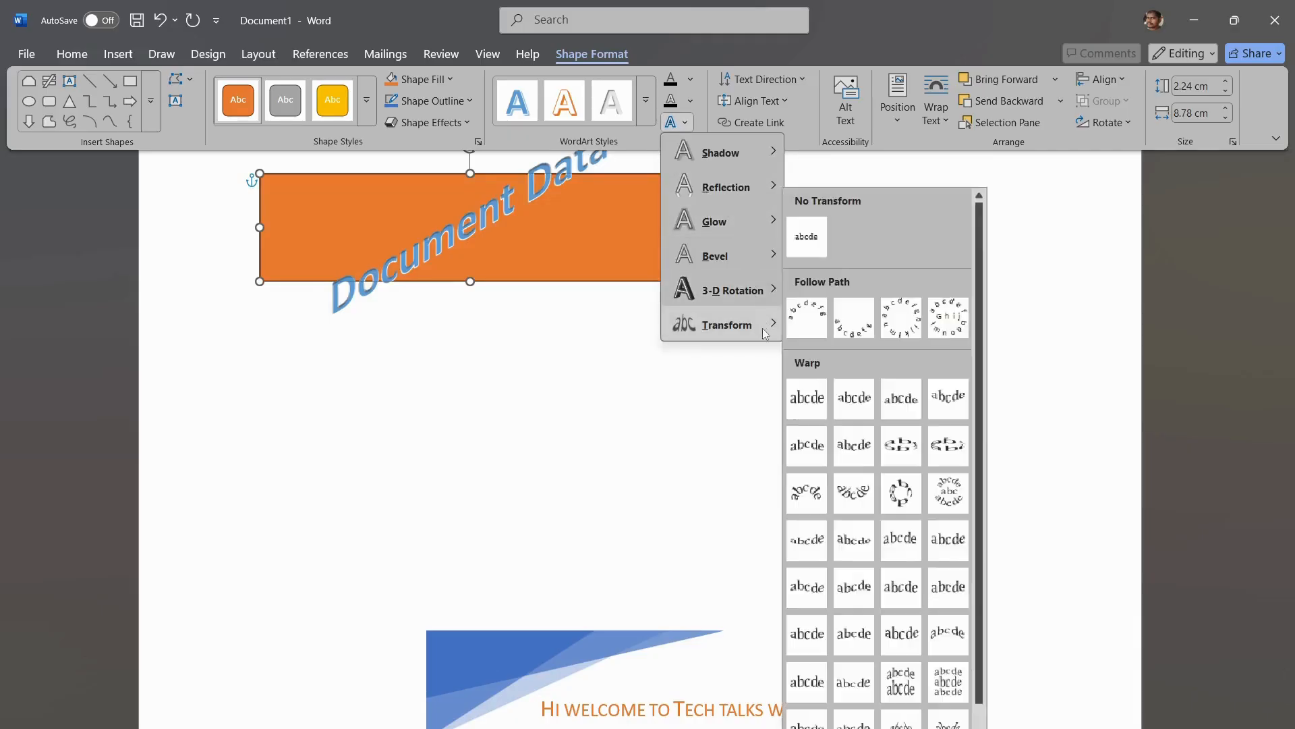
click(903, 327)
scroll(673, 347, up, 2)
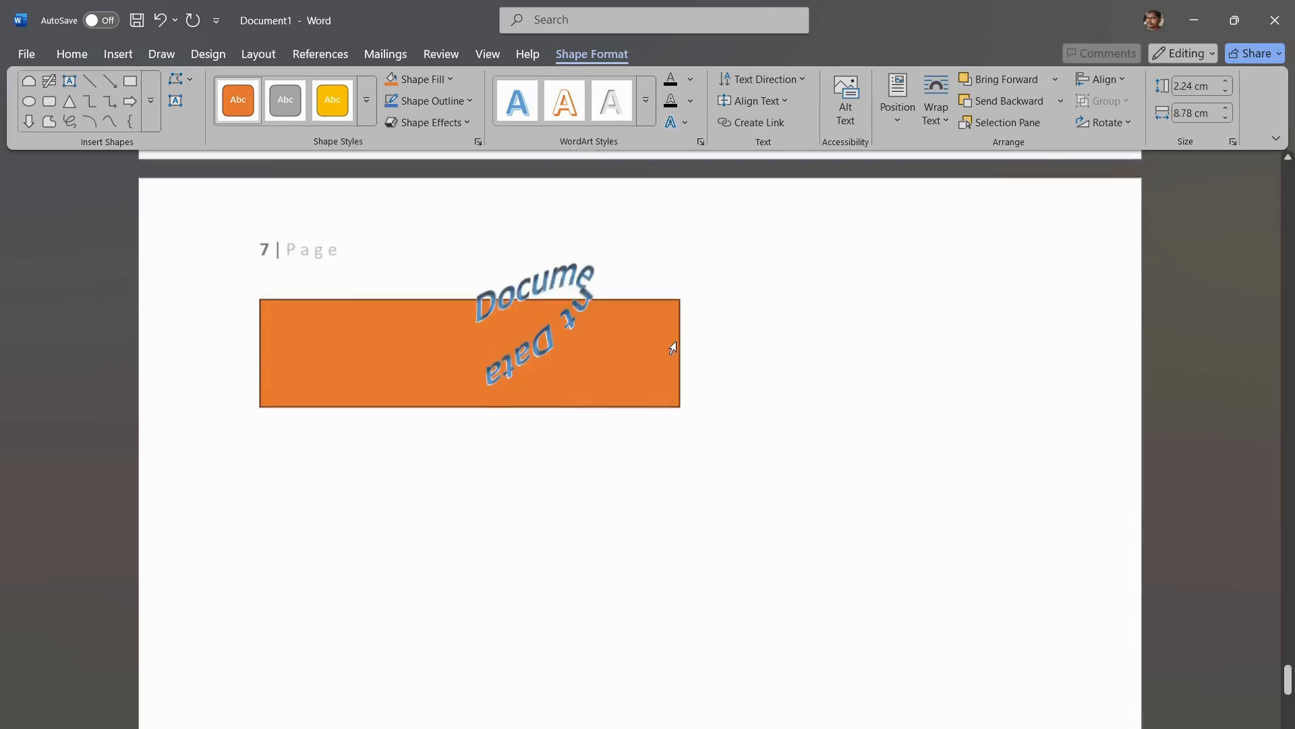
Step: Select the orange WordArt box and set its text effect to No Shadow
double_click(522, 318)
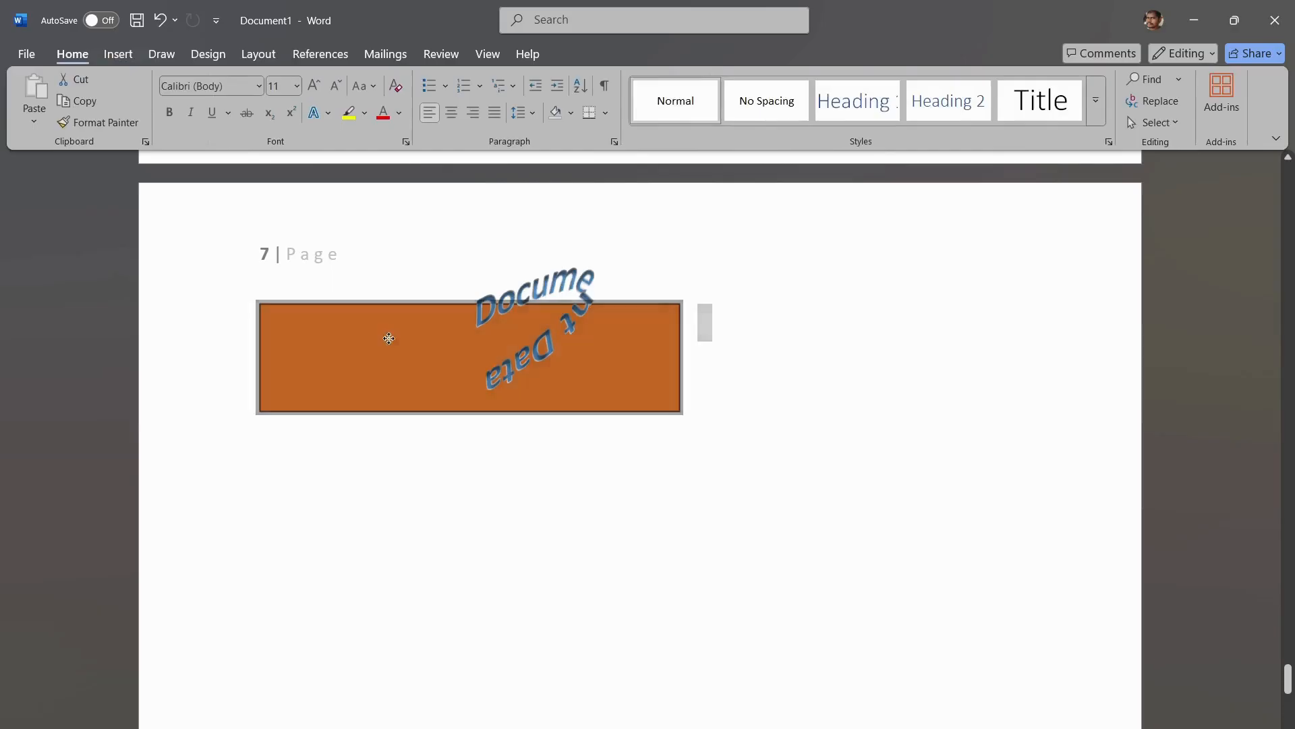
click(389, 343)
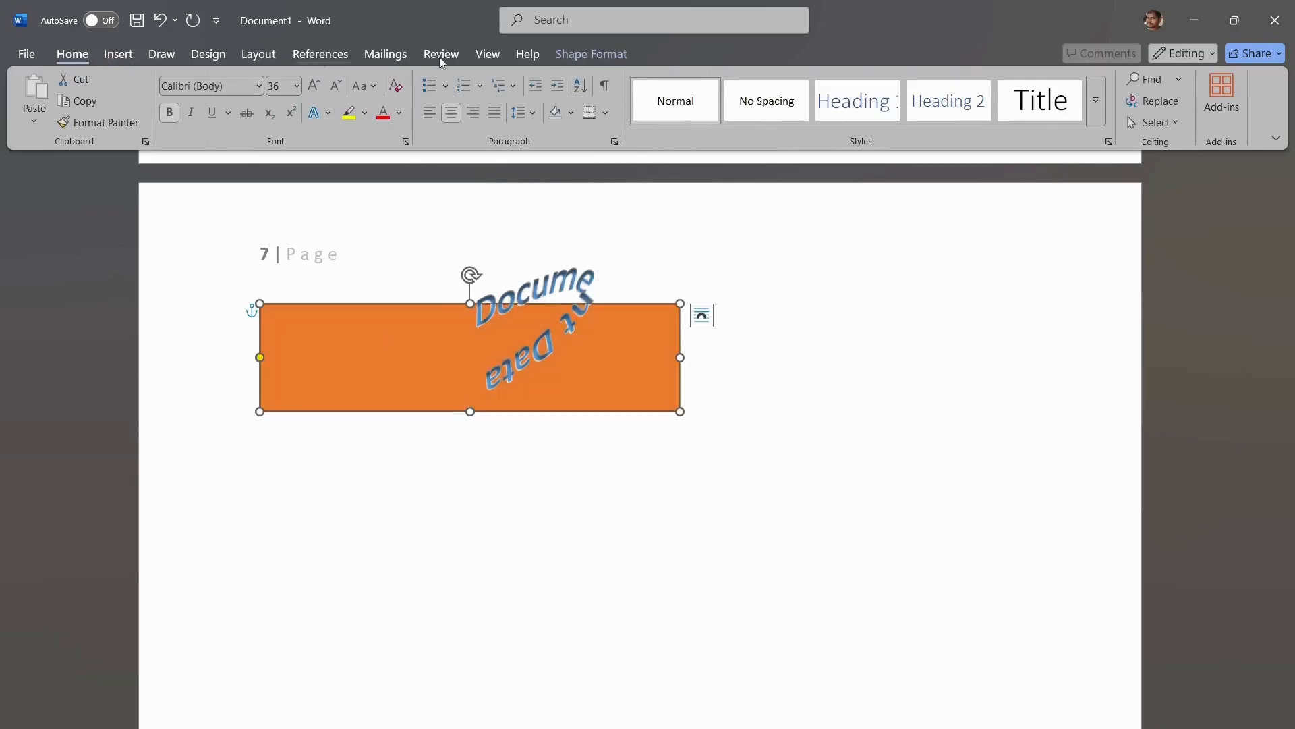
click(593, 55)
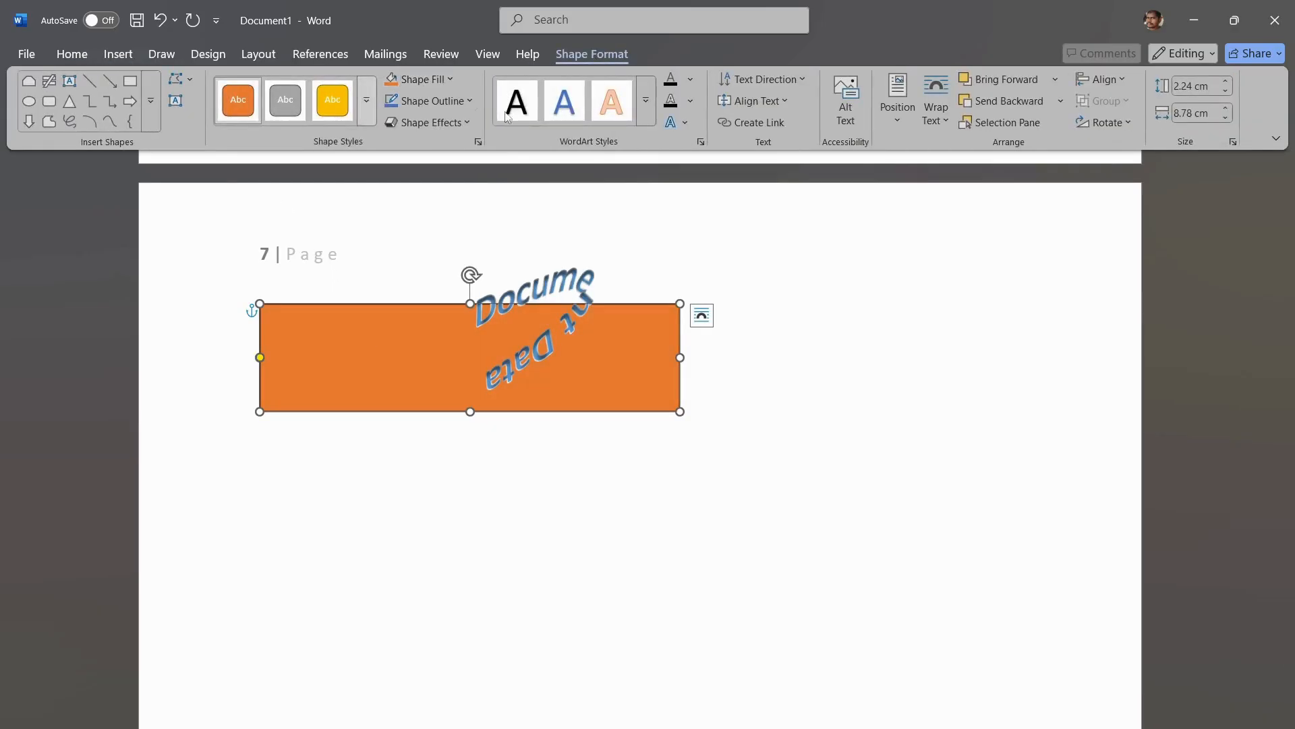
click(683, 125)
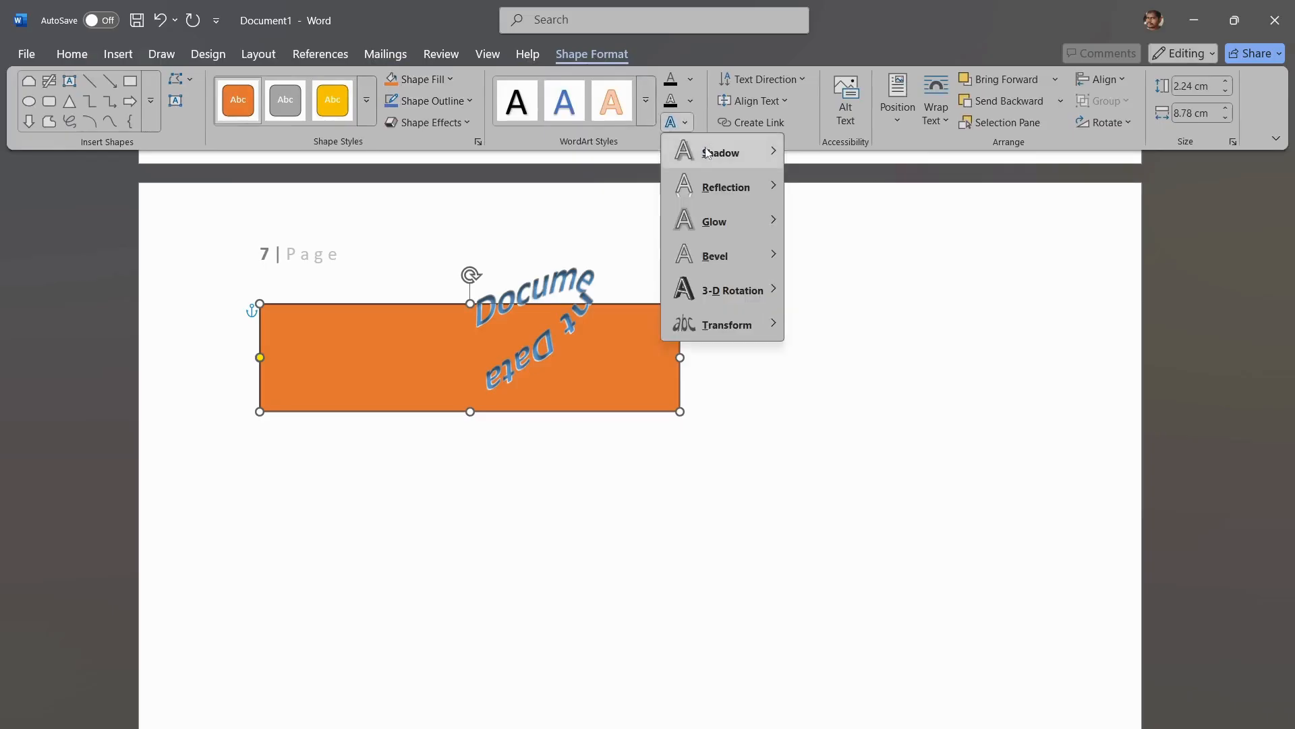
mouse_move(717, 152)
click(813, 182)
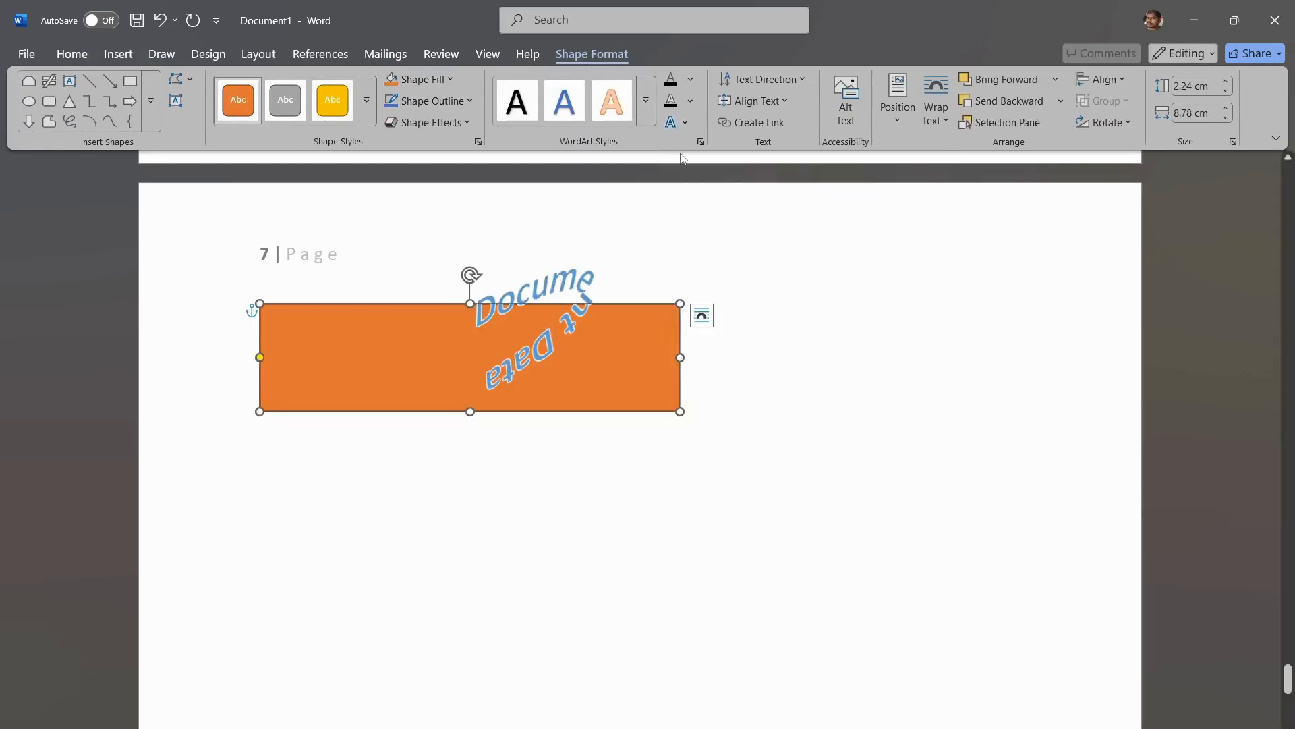
Step: Set the "Document Data" WordArt text to No Transform and No Rotation, and deselect the box
click(690, 124)
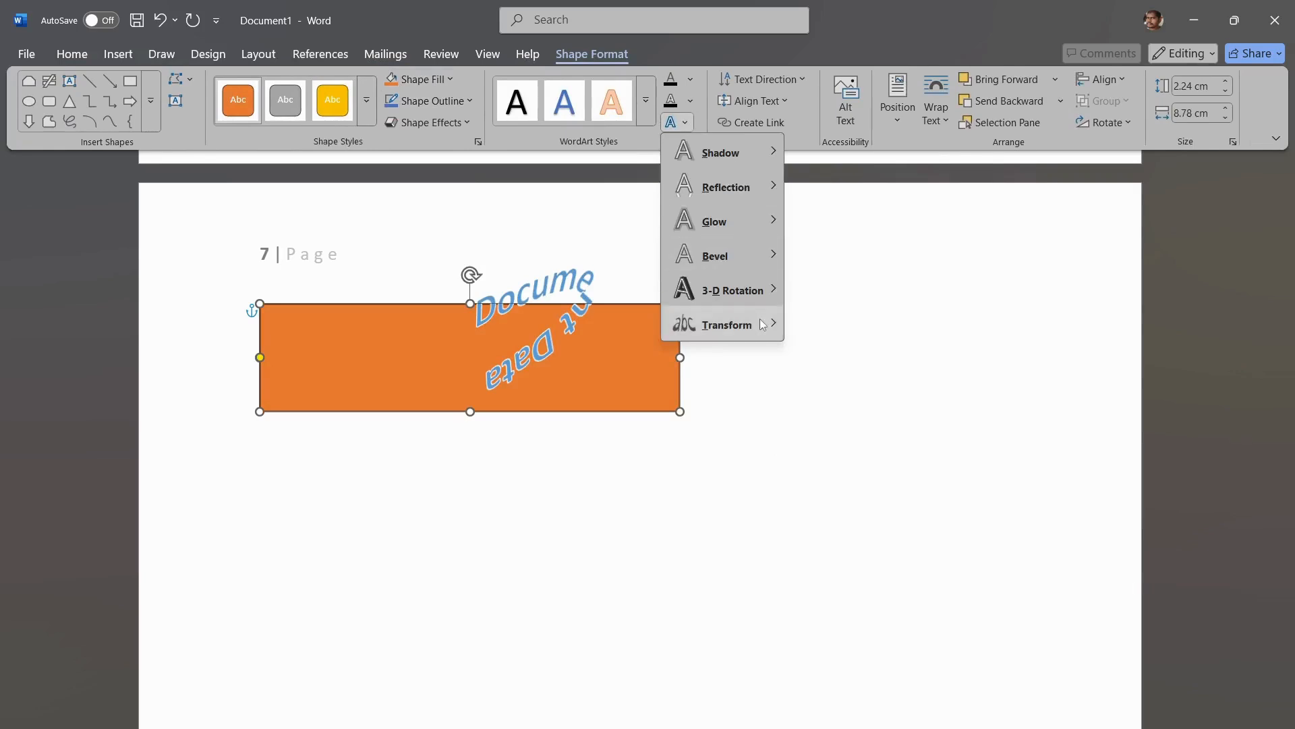
mouse_move(762, 324)
click(817, 238)
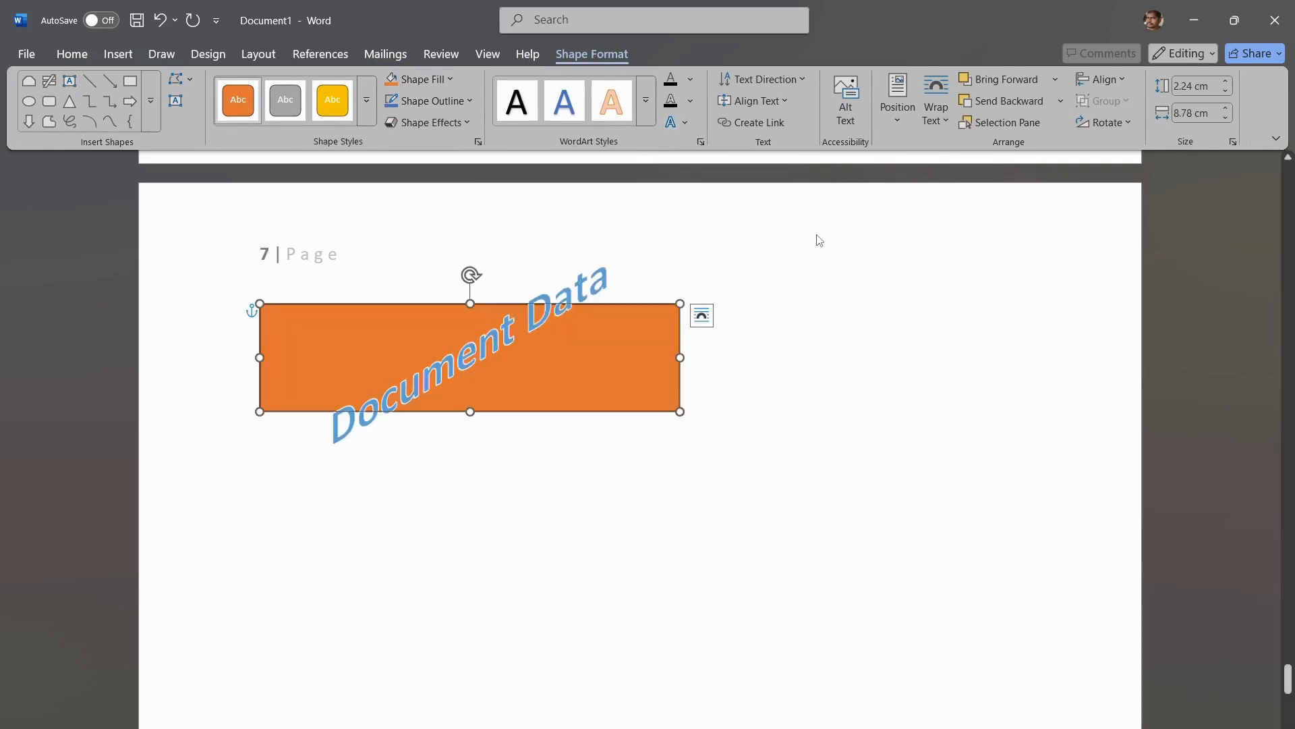
click(685, 123)
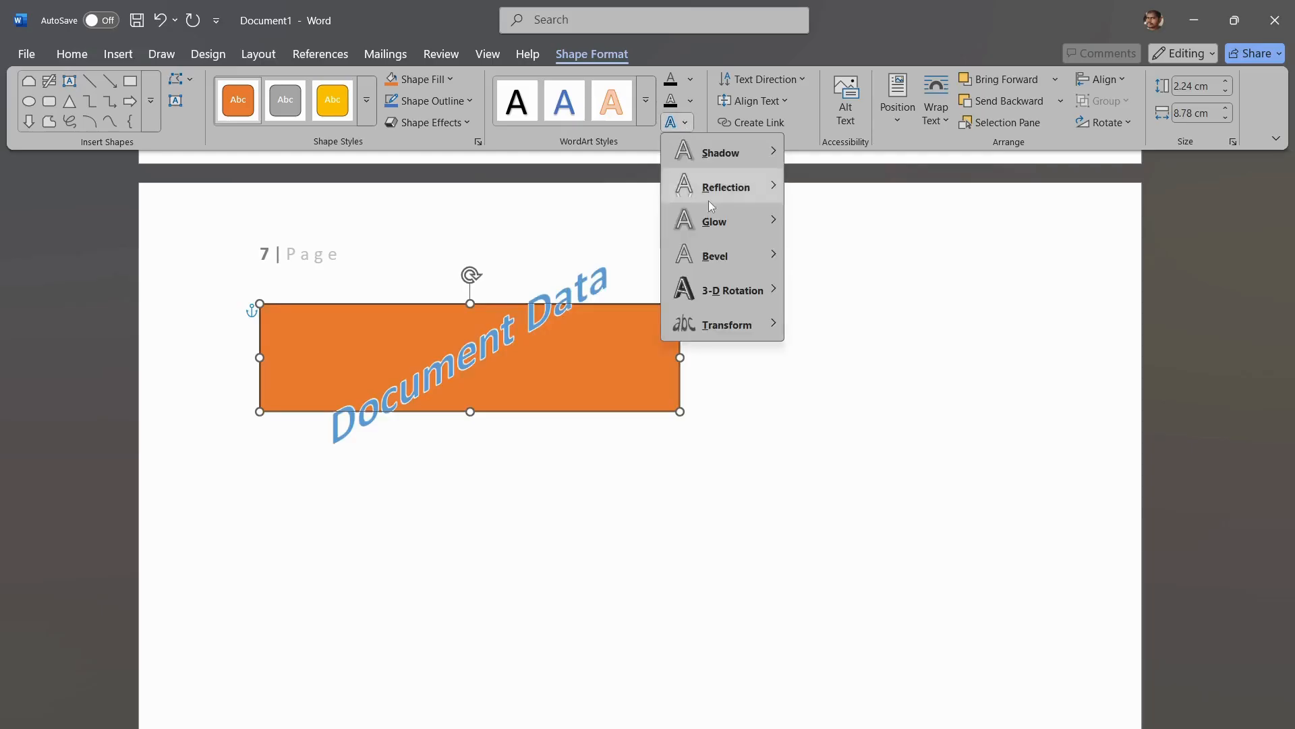
mouse_move(742, 298)
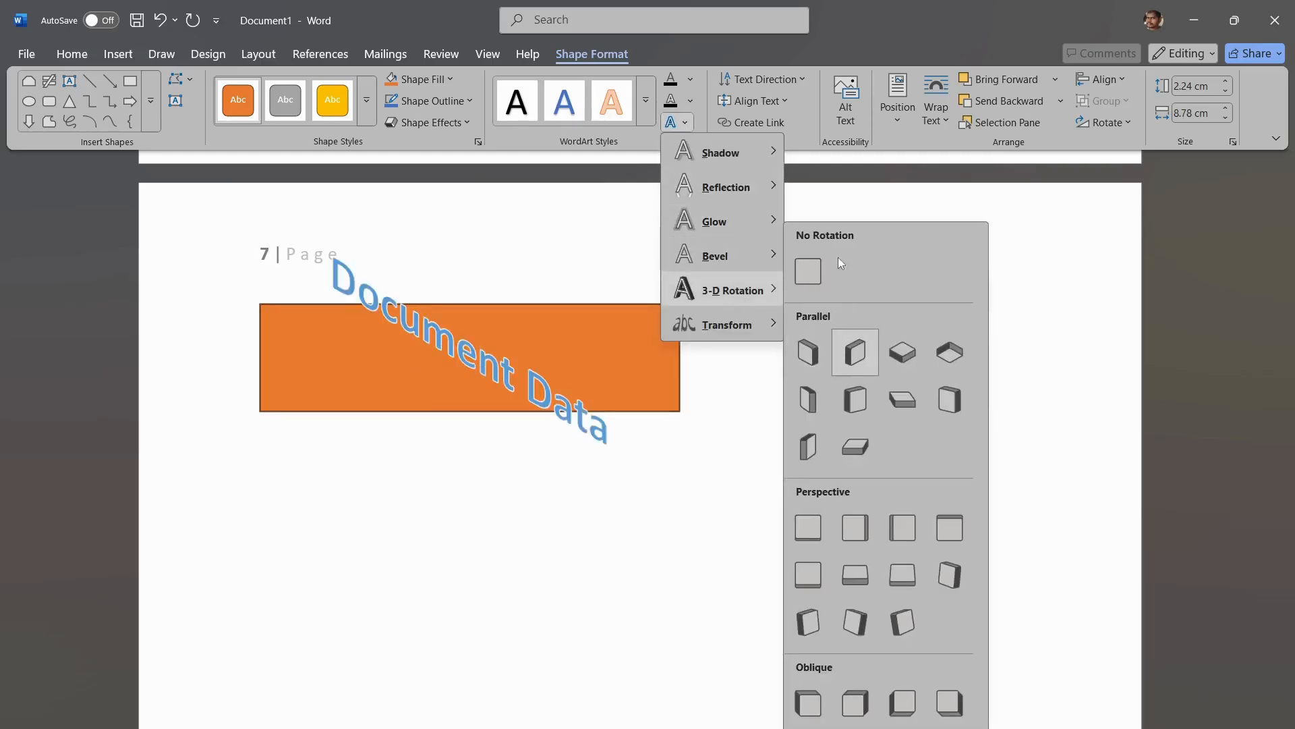
click(807, 269)
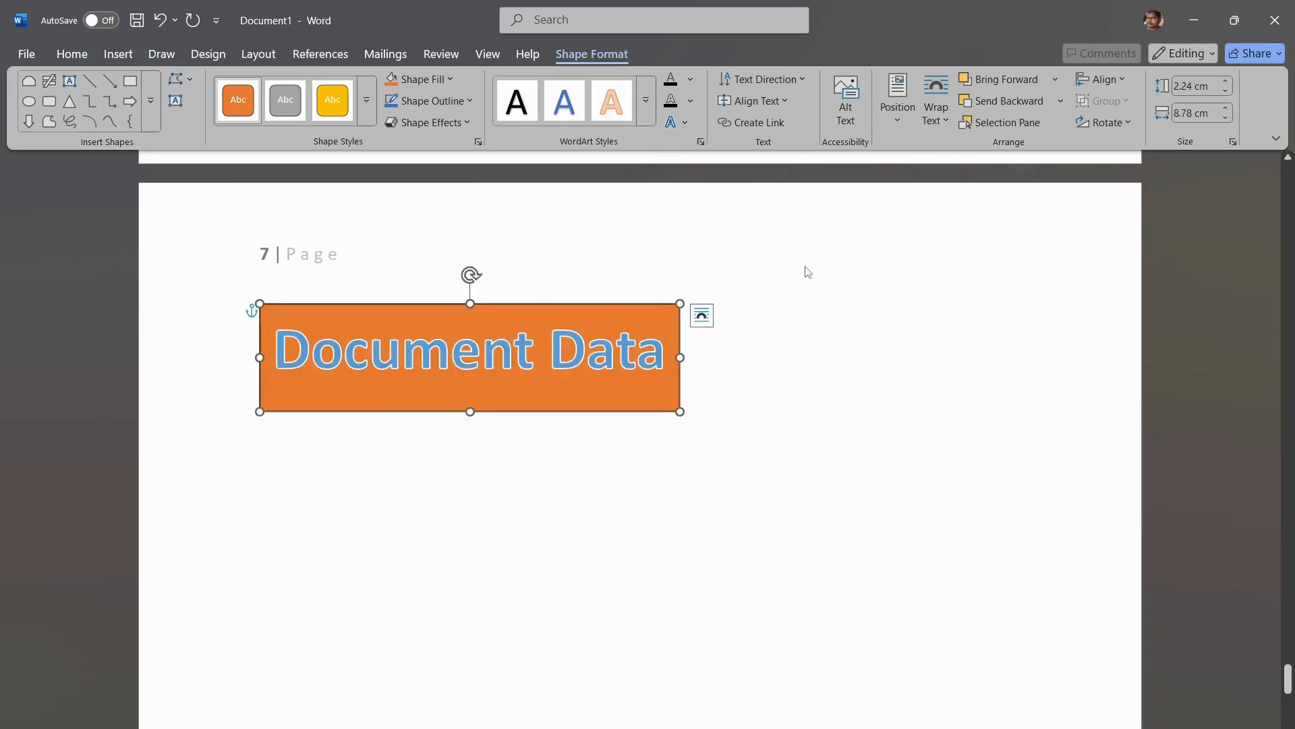
click(774, 467)
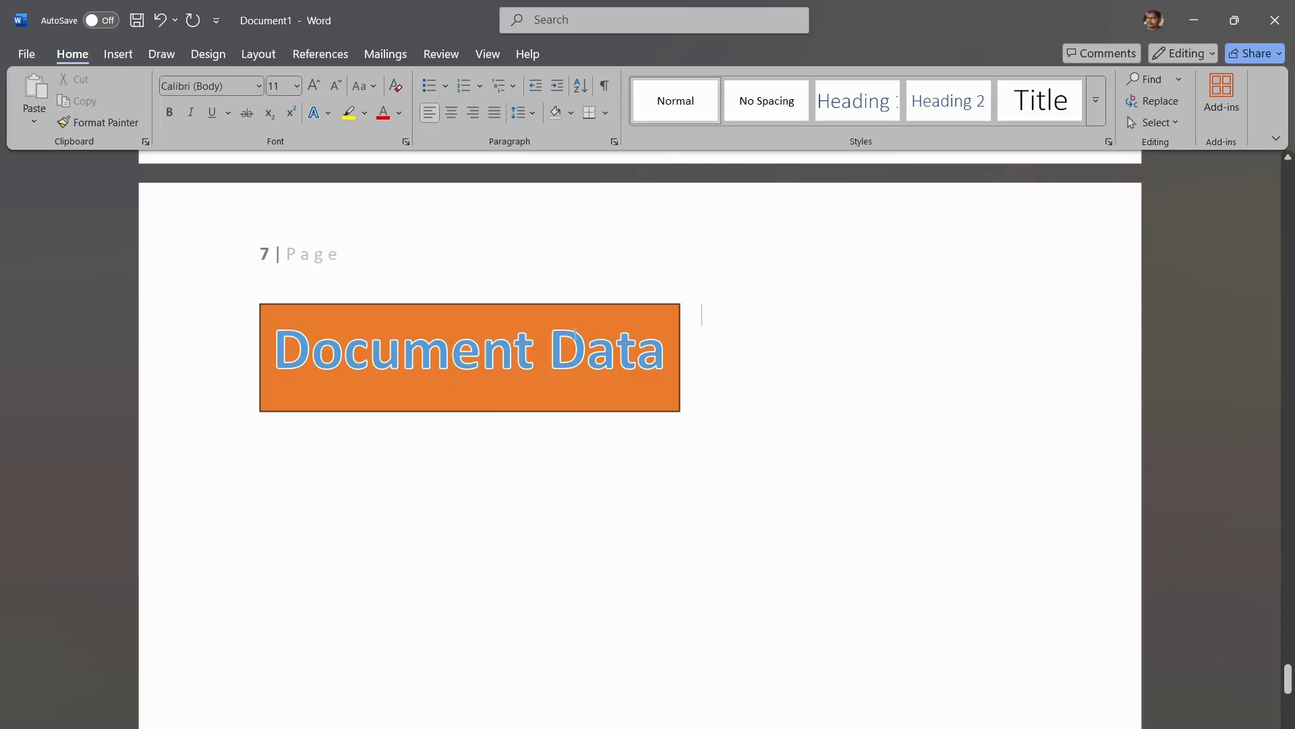
Step: Insert a new WordArt object in the dark gray style from the second row and place the cursor in its placeholder text
click(118, 54)
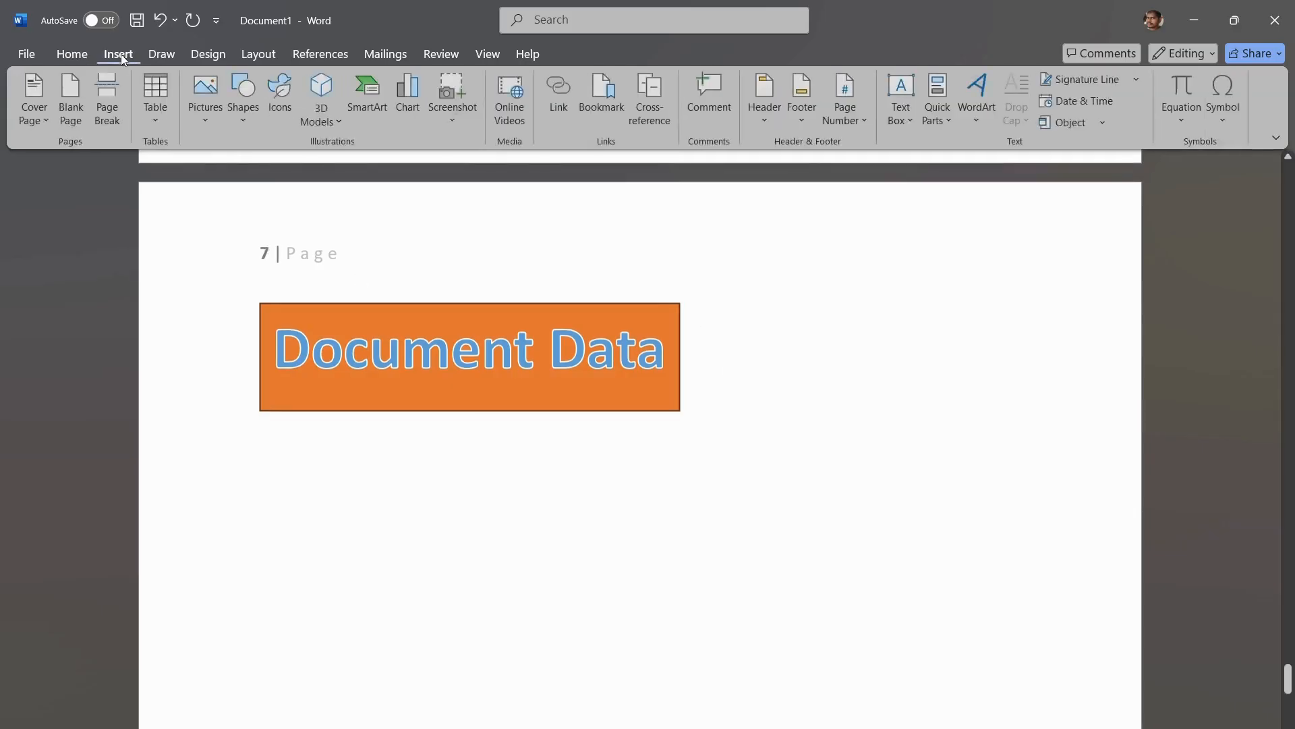
click(973, 111)
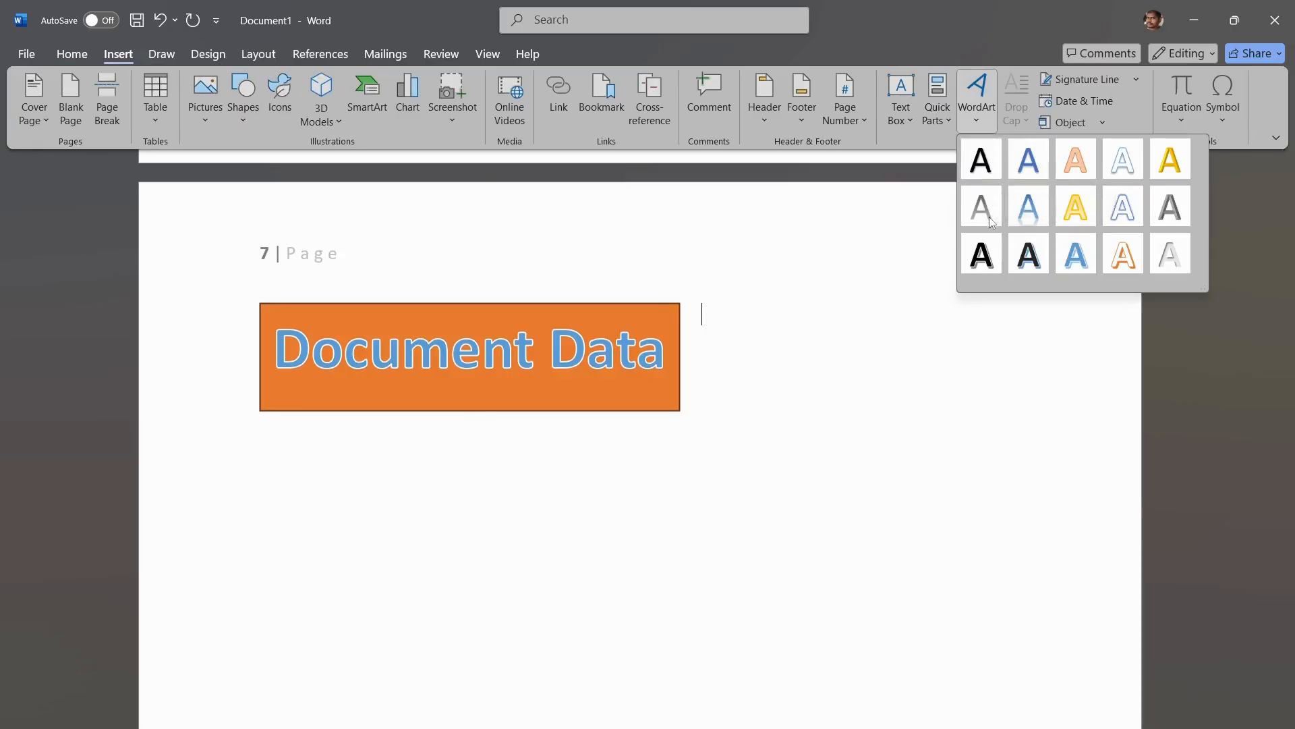
click(1172, 208)
click(813, 354)
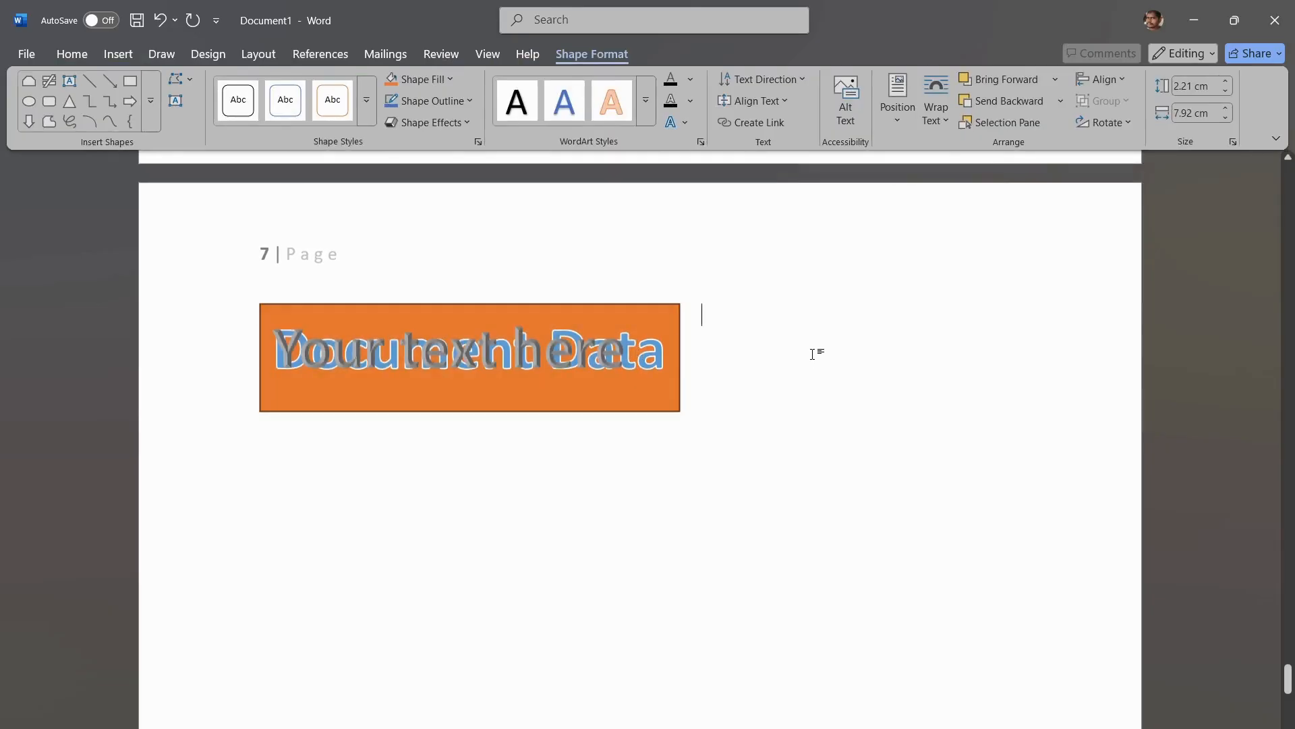
click(541, 356)
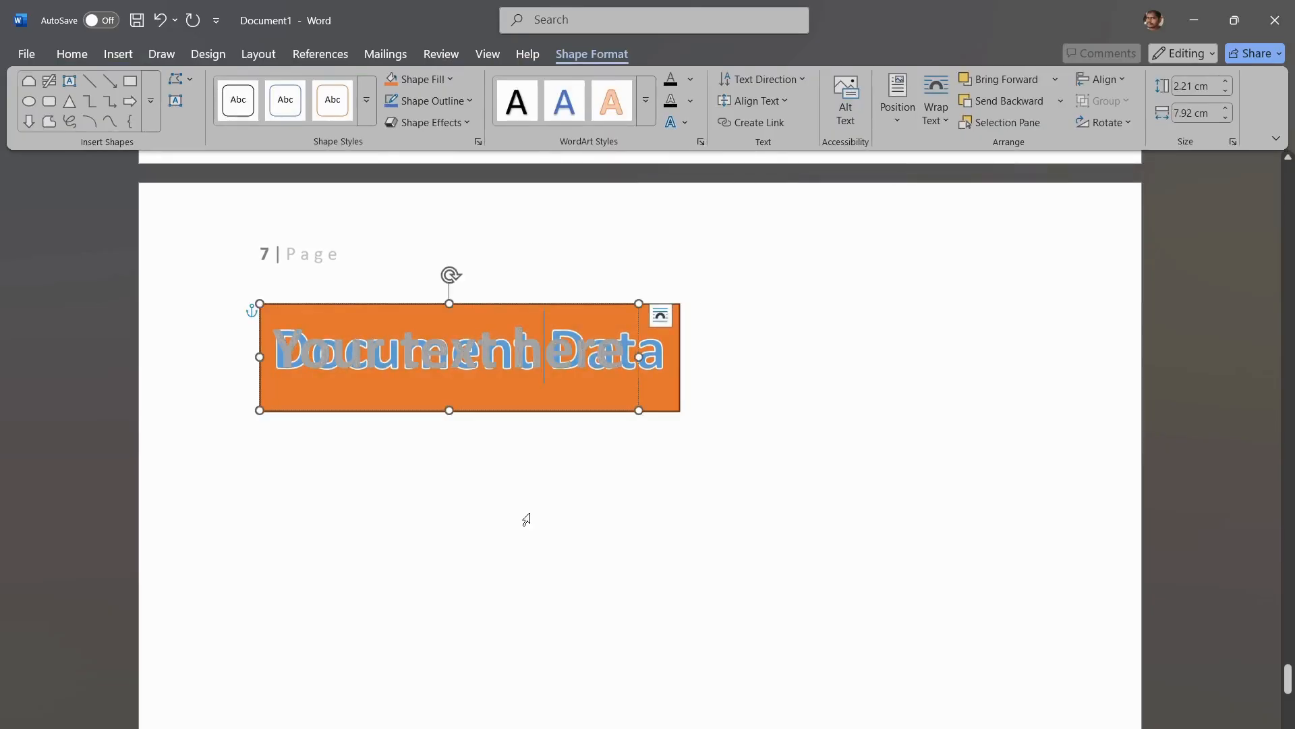